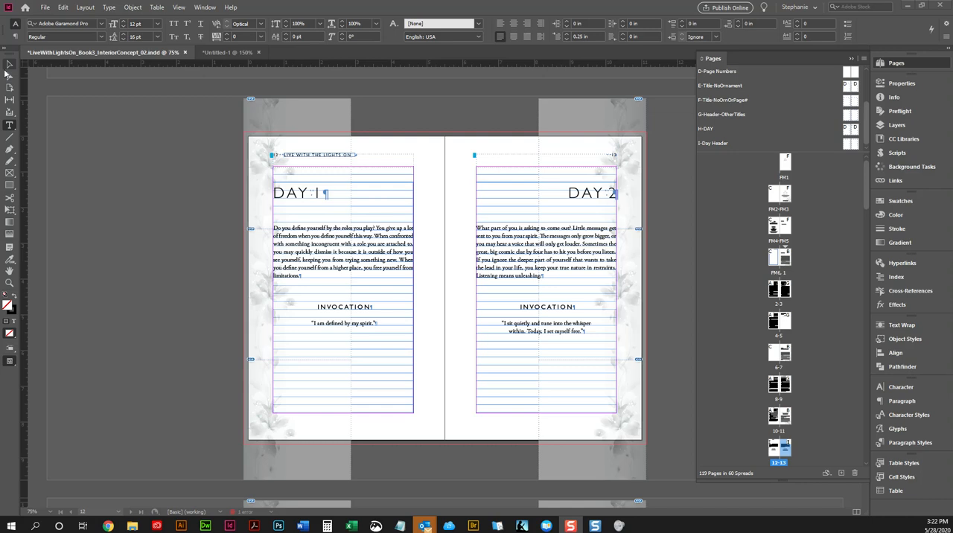
Step: Activate the Selection tool and show the Day 1 and Day 2 spread in Preview mode without guides or frame edges
left_click(9, 65)
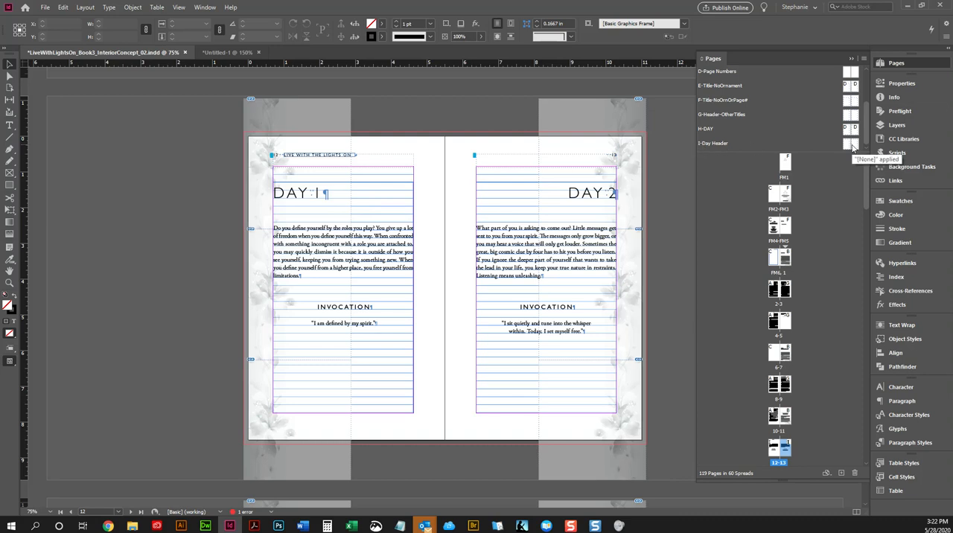
scroll(784, 123, "up", 2)
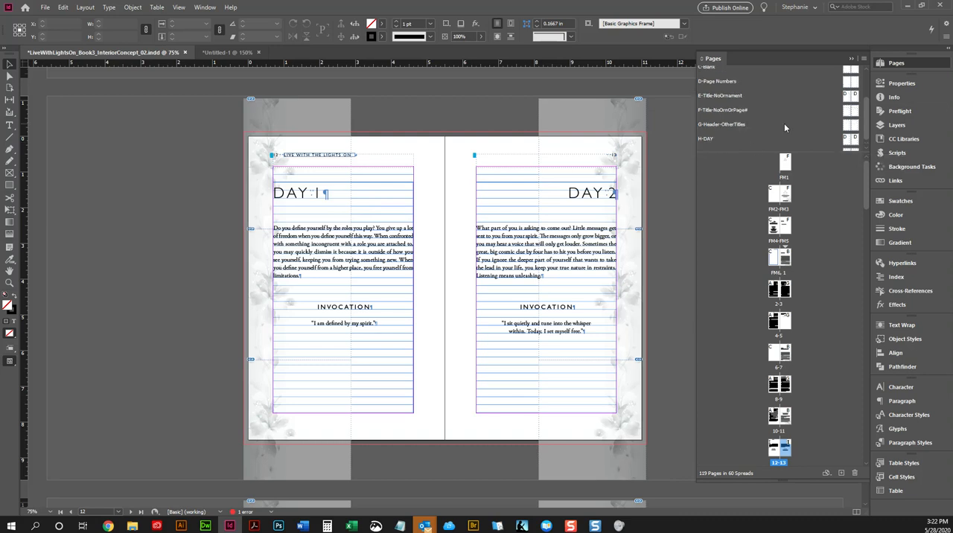
scroll(734, 93, "down", 2)
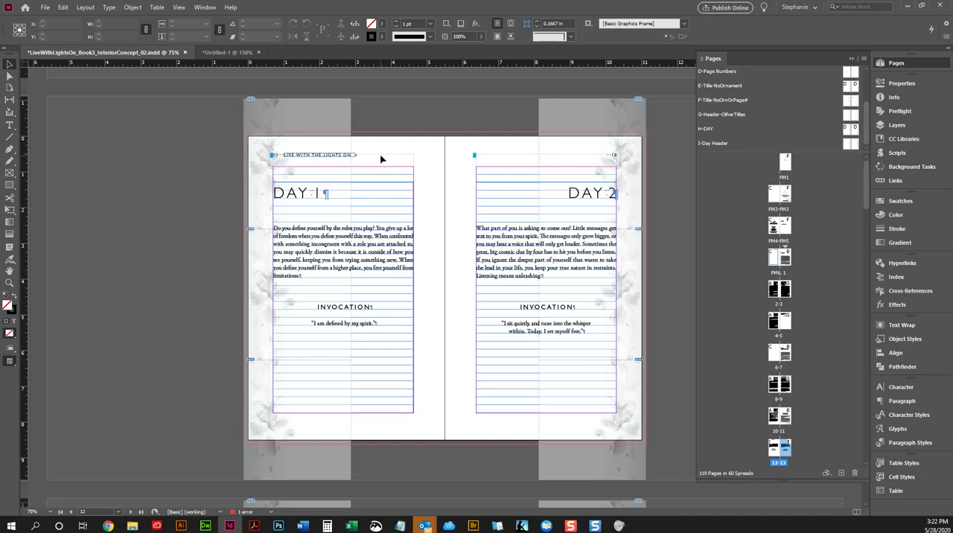
key("w")
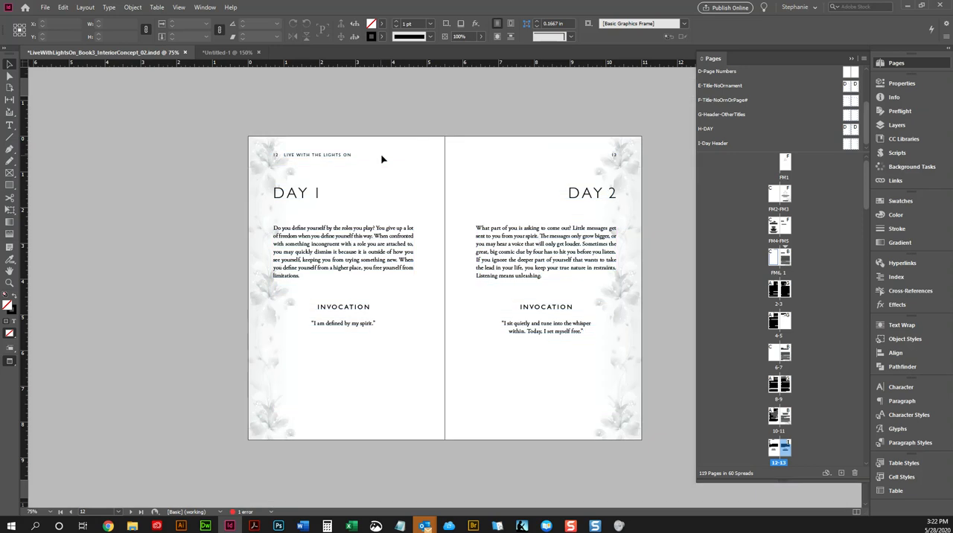
Step: Examine the earlier spreads back to the Introduction opener, including its title, page number and flower ornament
scroll(421, 159, "up", 3)
scroll(613, 149, "up", 5)
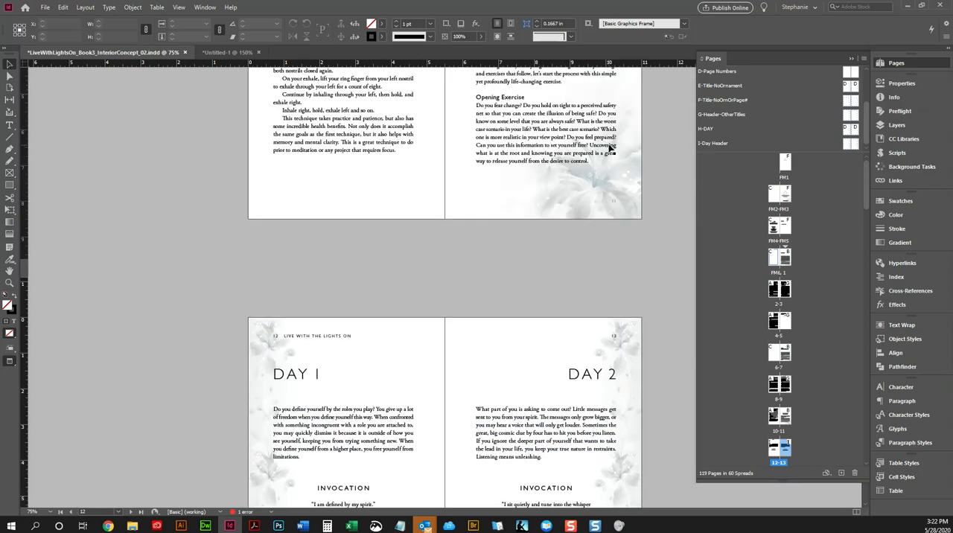
scroll(614, 149, "up", 10)
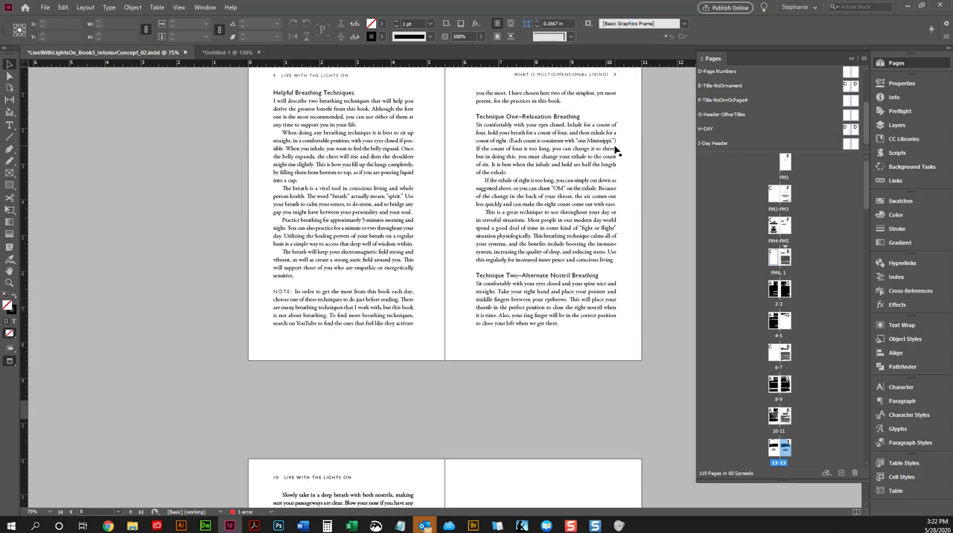
scroll(615, 151, "up", 1)
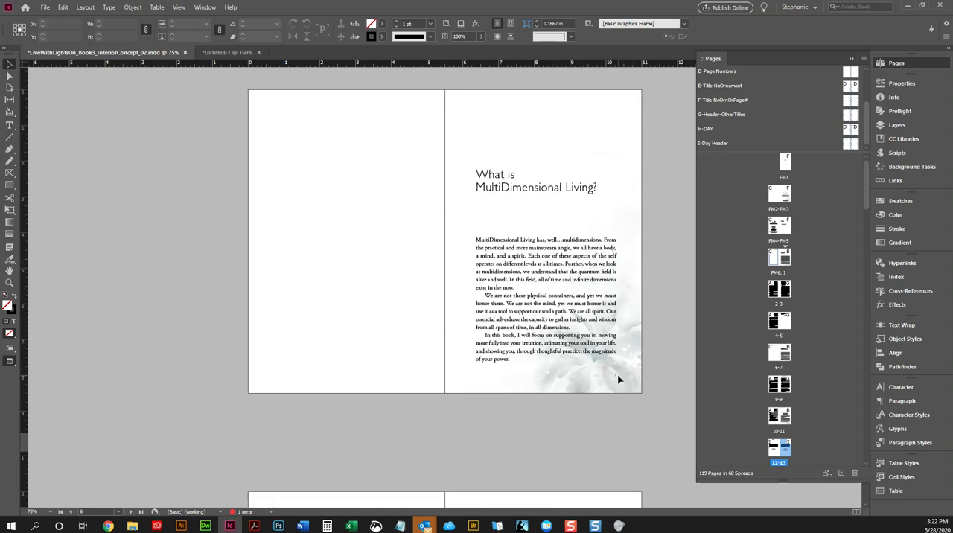
scroll(617, 375, "up", 5)
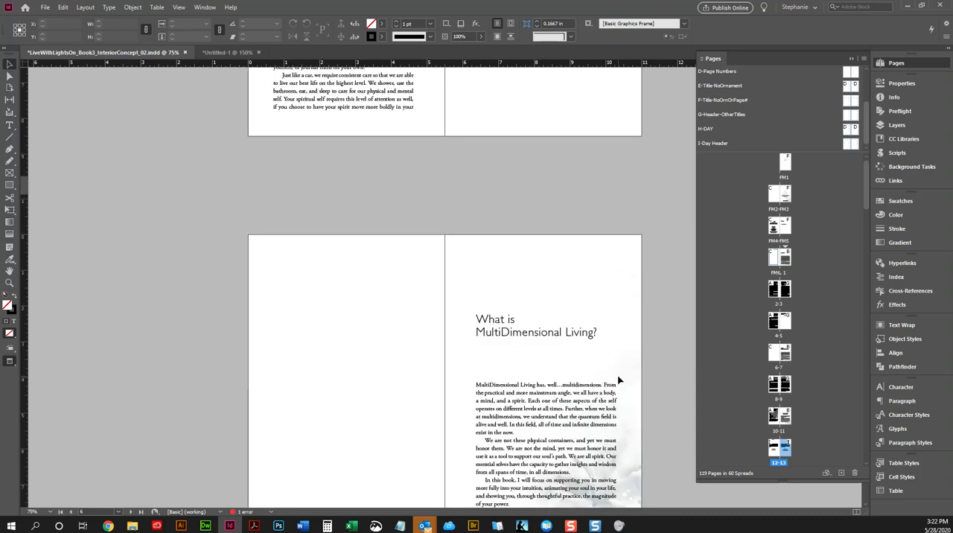
scroll(618, 379, "up", 5)
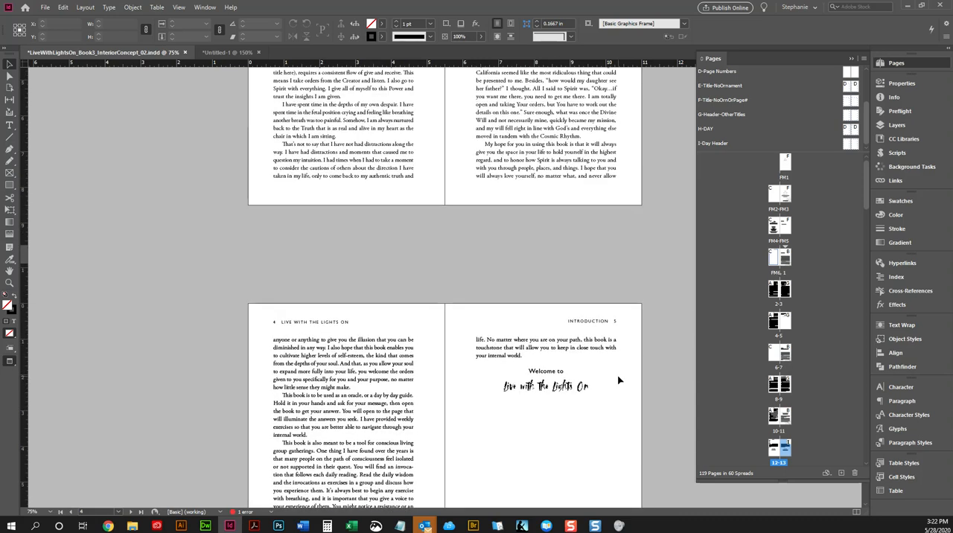
scroll(617, 380, "up", 6)
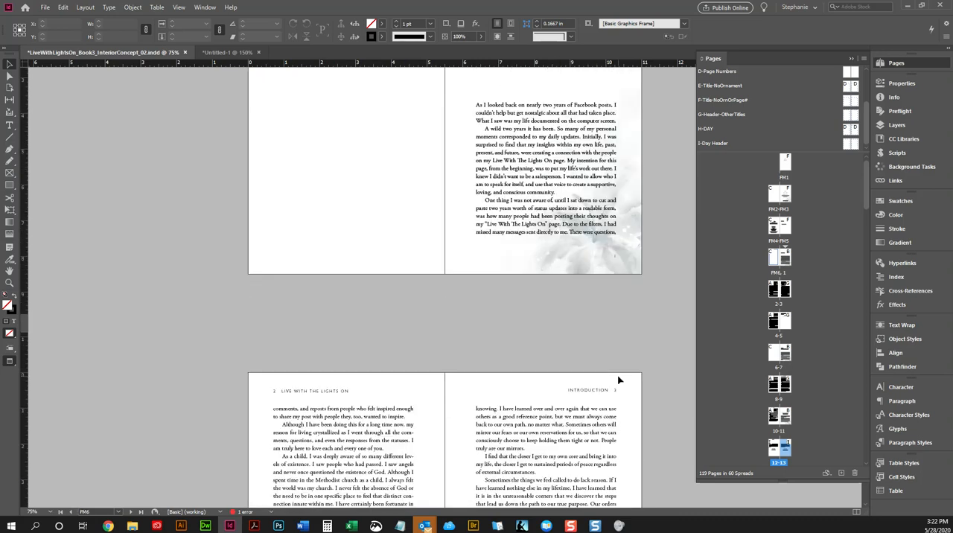
scroll(617, 380, "up", 1)
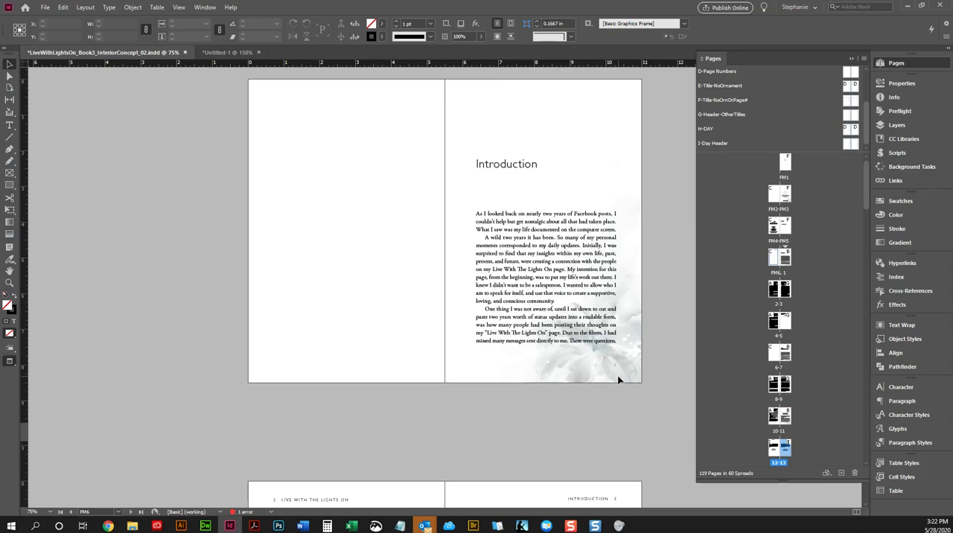
scroll(617, 380, "down", 2)
scroll(617, 379, "up", 3)
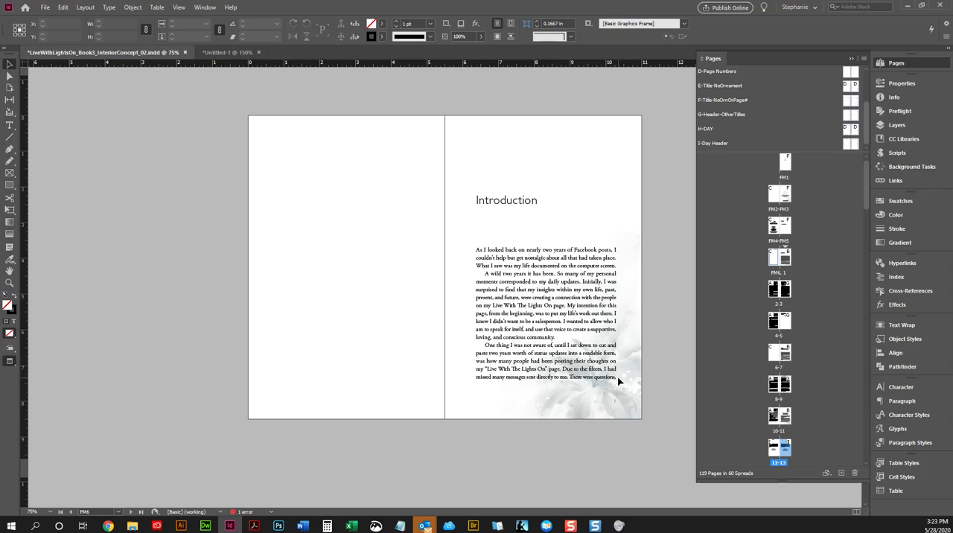
scroll(618, 380, "down", 4)
scroll(617, 377, "up", 3)
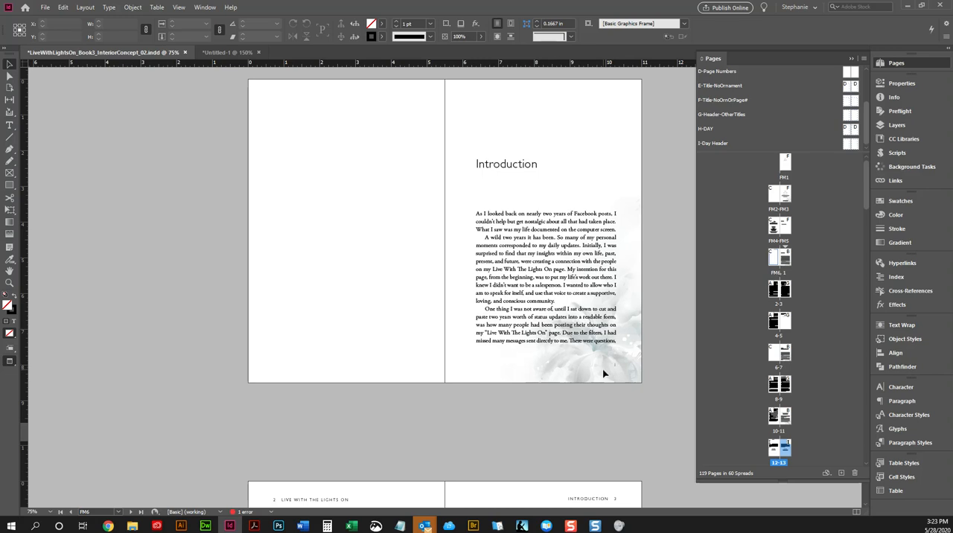
Step: Examine the running headers and page numbers from pages 2-3 through to the Day 1 and Day 2 spread
scroll(604, 373, "down", 5)
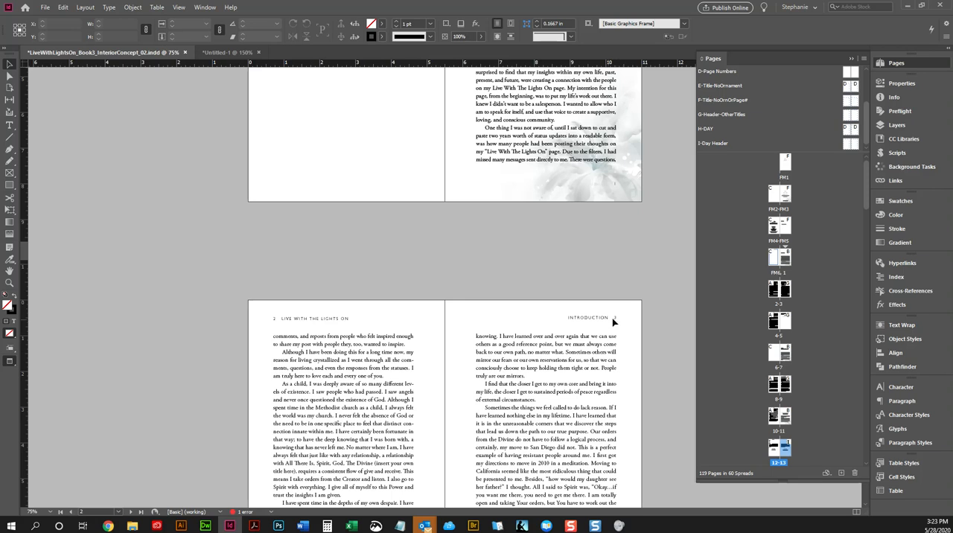
scroll(614, 321, "down", 1)
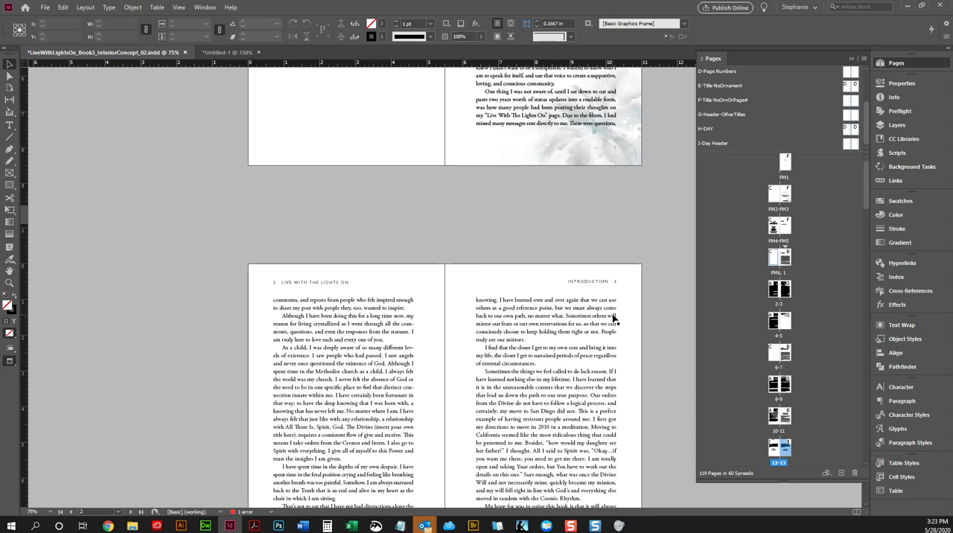
scroll(604, 338, "down", 2)
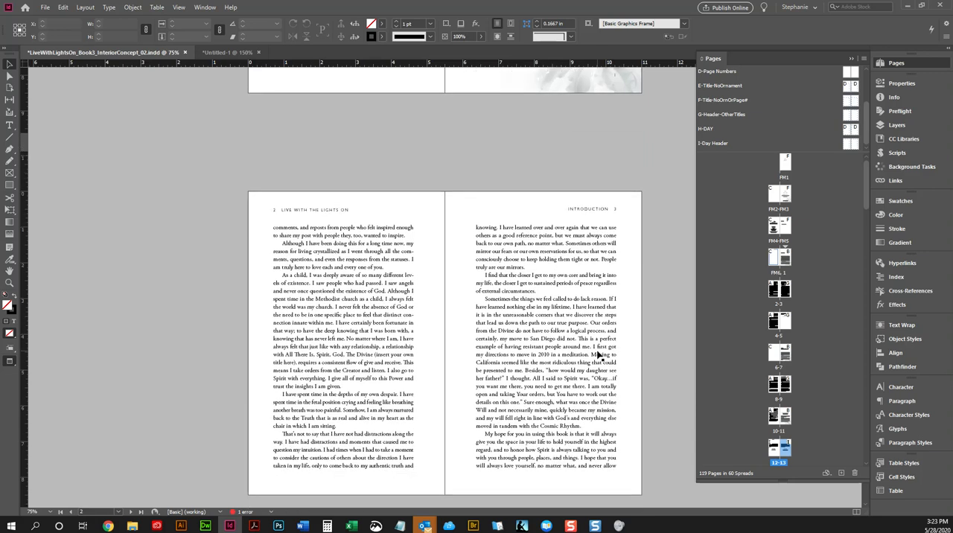
scroll(599, 356, "down", 20)
scroll(599, 355, "down", 15)
scroll(599, 355, "down", 14)
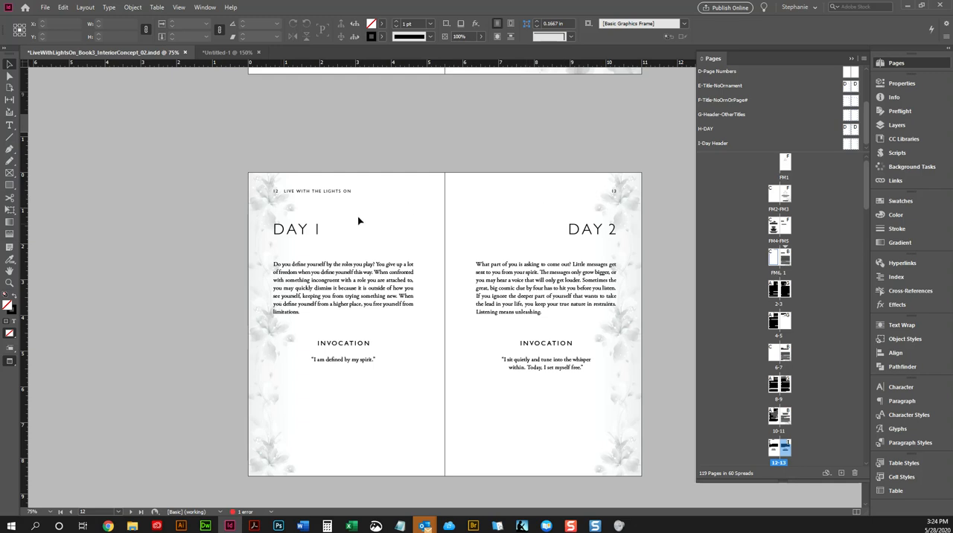
scroll(298, 228, "down", 4)
scroll(313, 228, "up", 5)
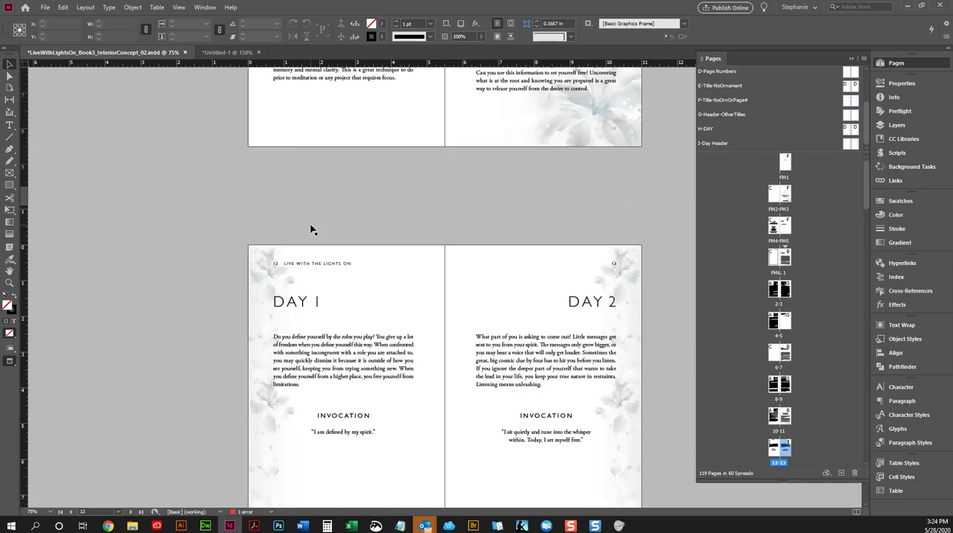
scroll(538, 300, "down", 1)
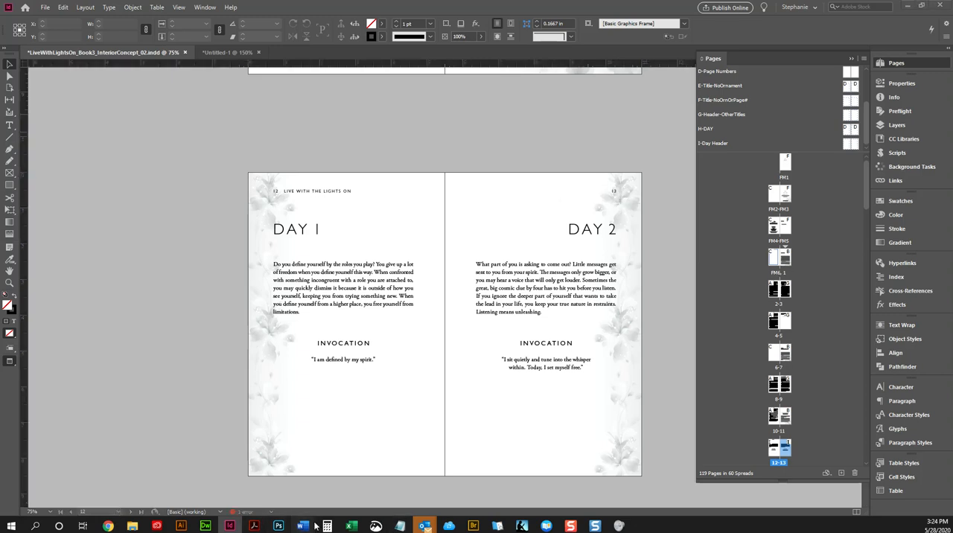
Step: Switch to Word, review the Day 1 to Day 3 pages of the manuscript, and return to the InDesign layout
mouse_move(300, 527)
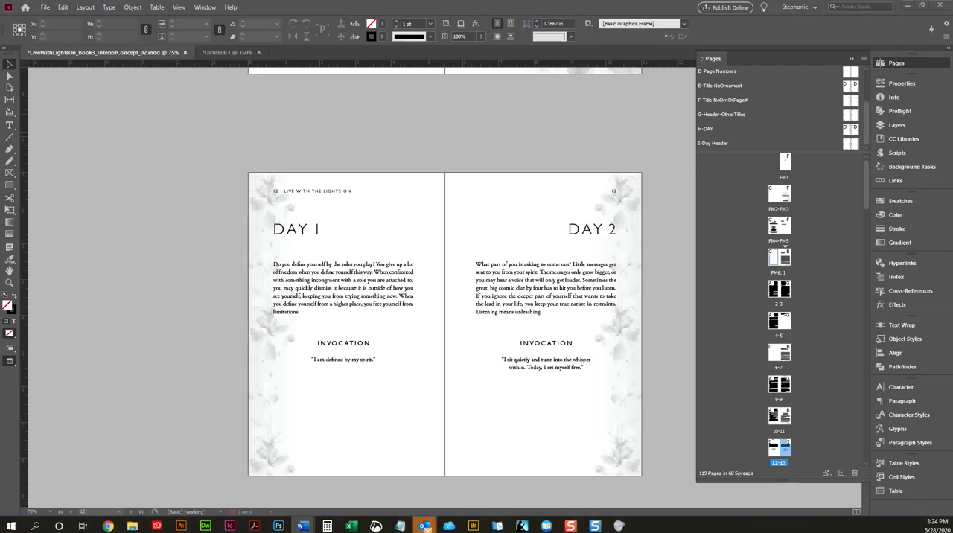
left_click_drag(0, 26, 544, 43)
scroll(558, 144, "up", 5)
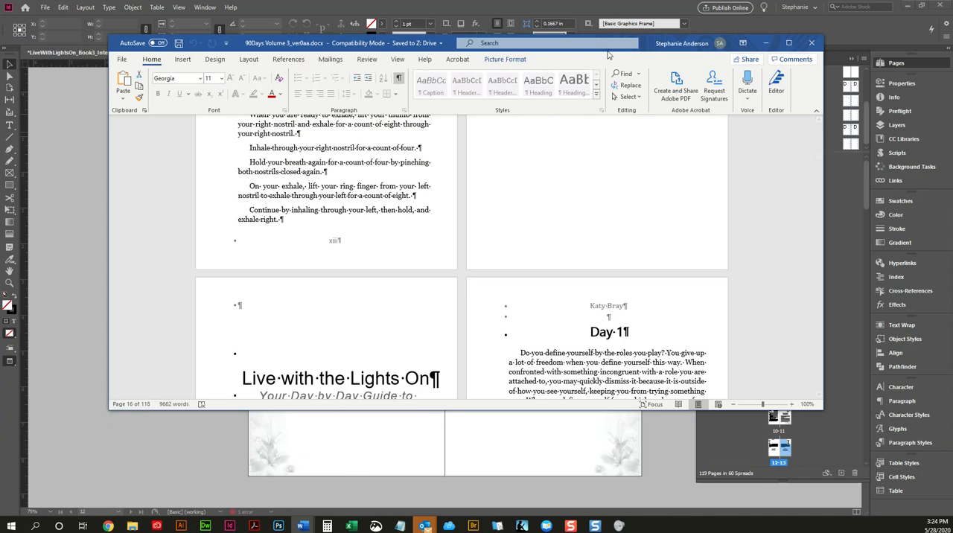
double_click(660, 43)
scroll(396, 221, "down", 6)
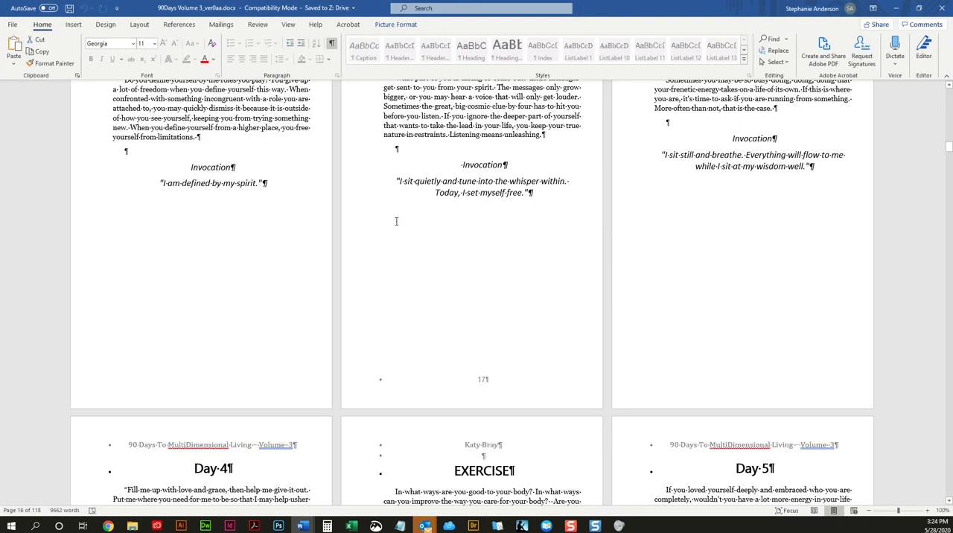
scroll(396, 222, "up", 4)
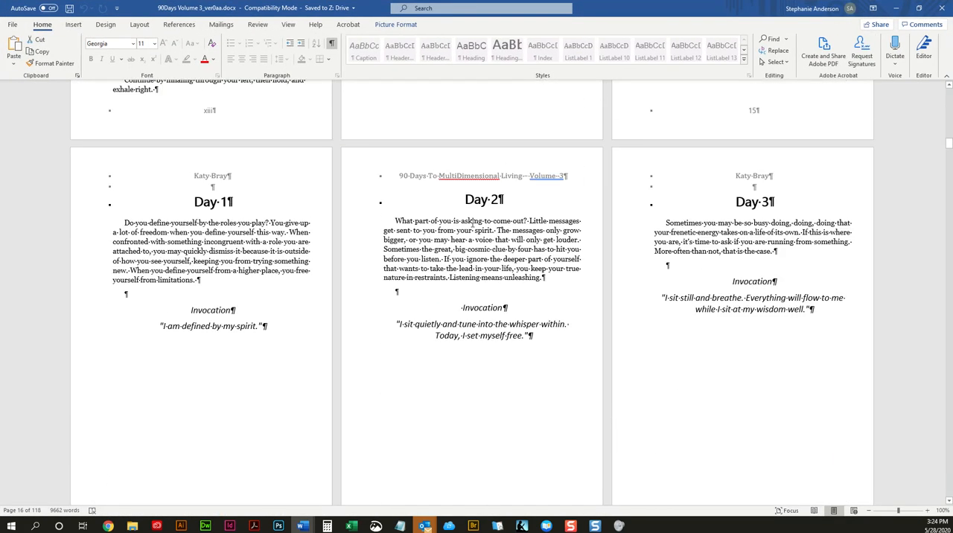
left_click(894, 9)
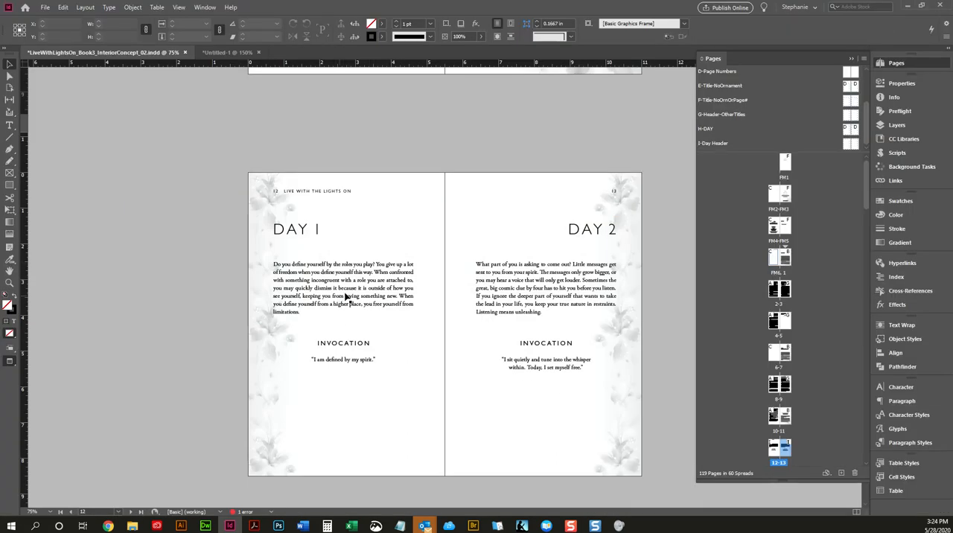
Step: Shorten the Day 1 text frame to about 3.34 in high so it ends just below the body paragraph
left_click(355, 335)
key("w")
key("w")
left_click_drag(342, 448, 349, 339)
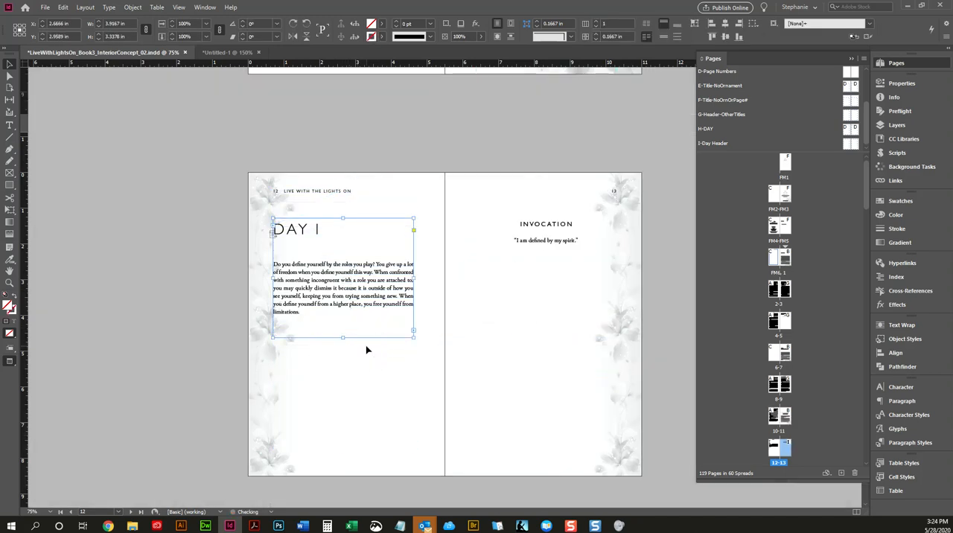
Step: Show the frame edges and thread the Day 1 frame's overflow into a new text frame below it within the margins
key("w")
left_click(413, 330)
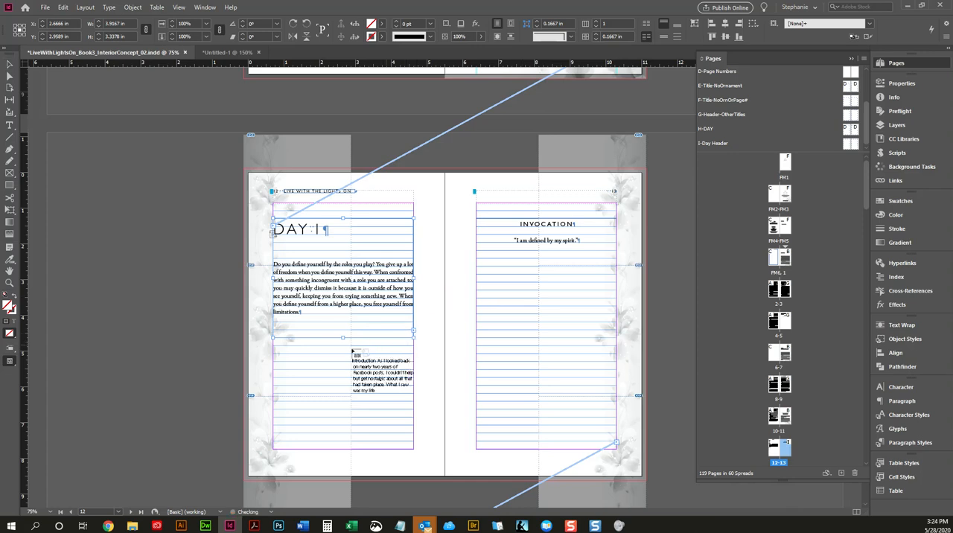
left_click(387, 365)
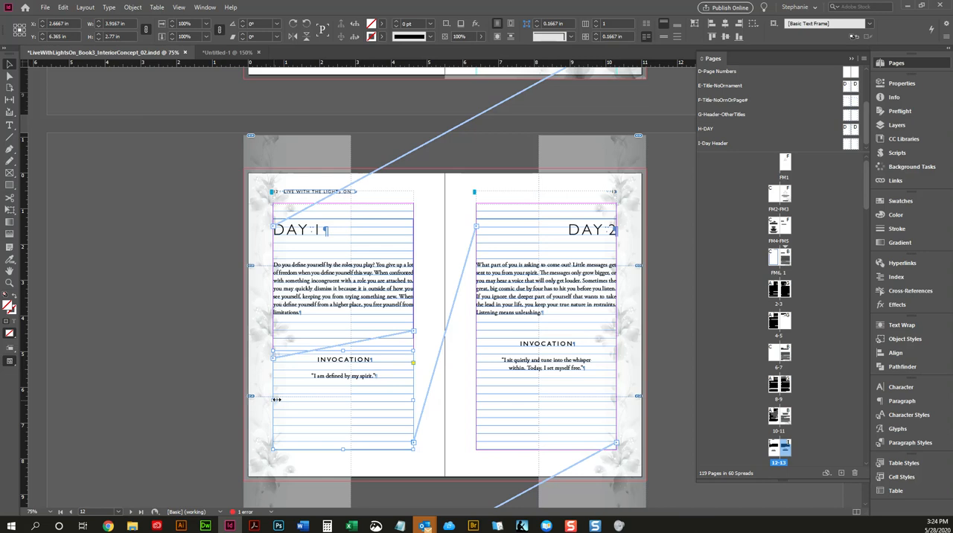
right_click(383, 374)
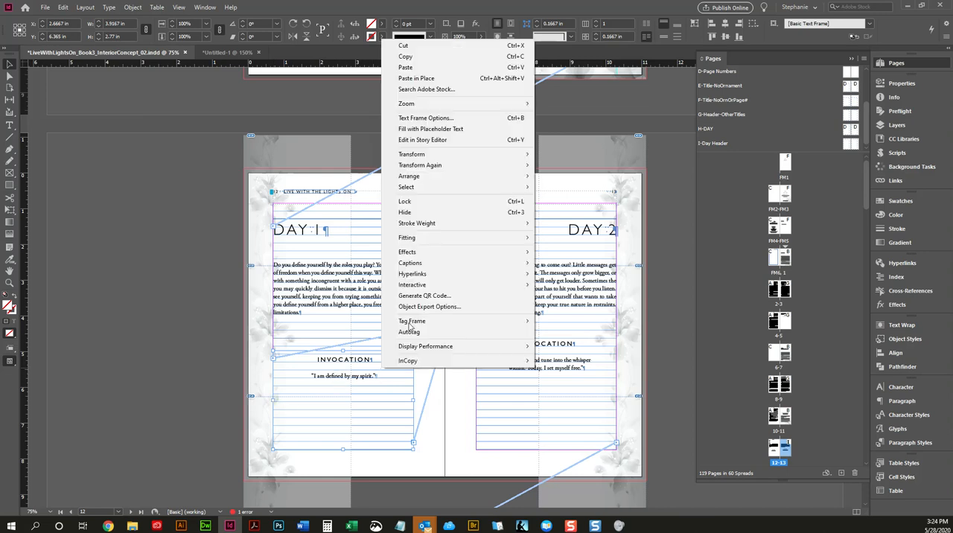
left_click(451, 119)
left_click(599, 364)
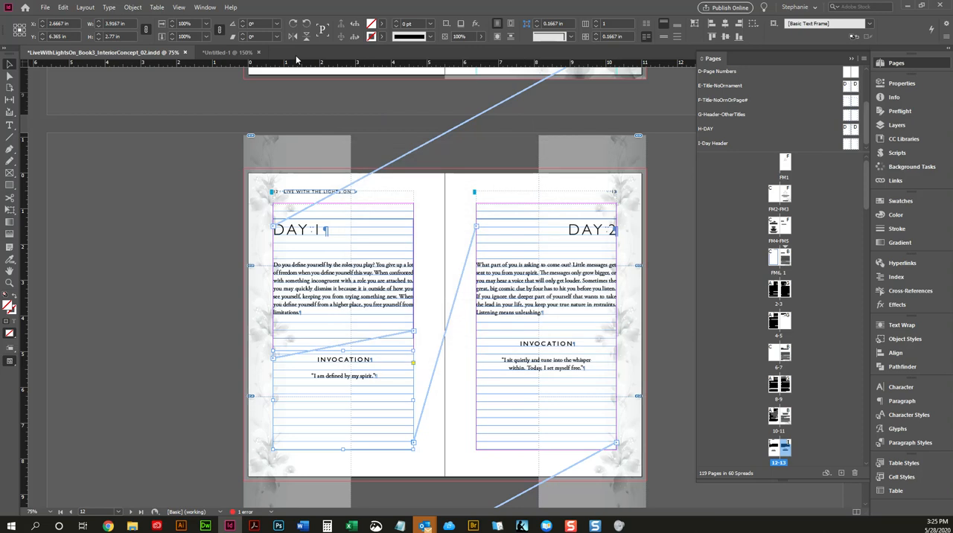
Step: Apply a black stroke to the Invocation text frame on page 12 and preview the spread
left_click(384, 28)
left_click(385, 27)
left_click(382, 36)
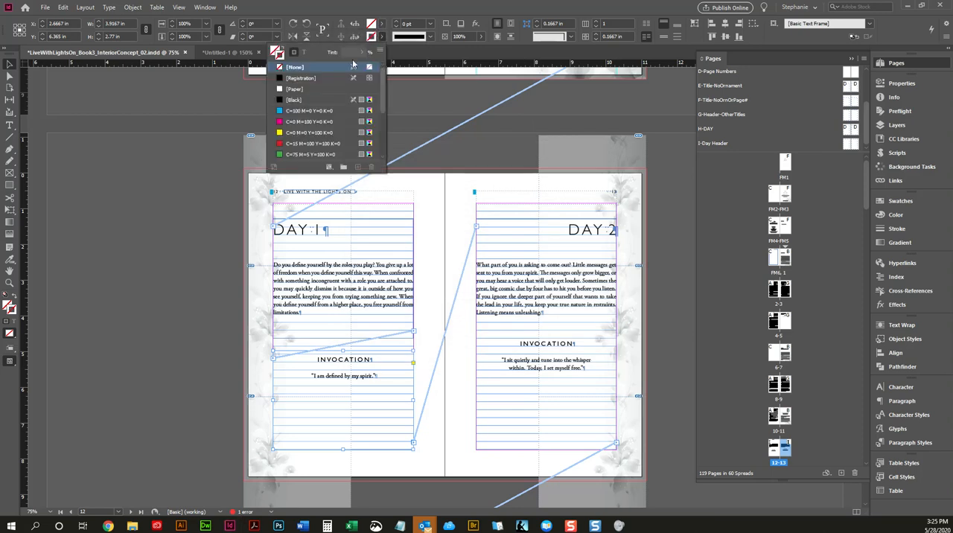
left_click(301, 99)
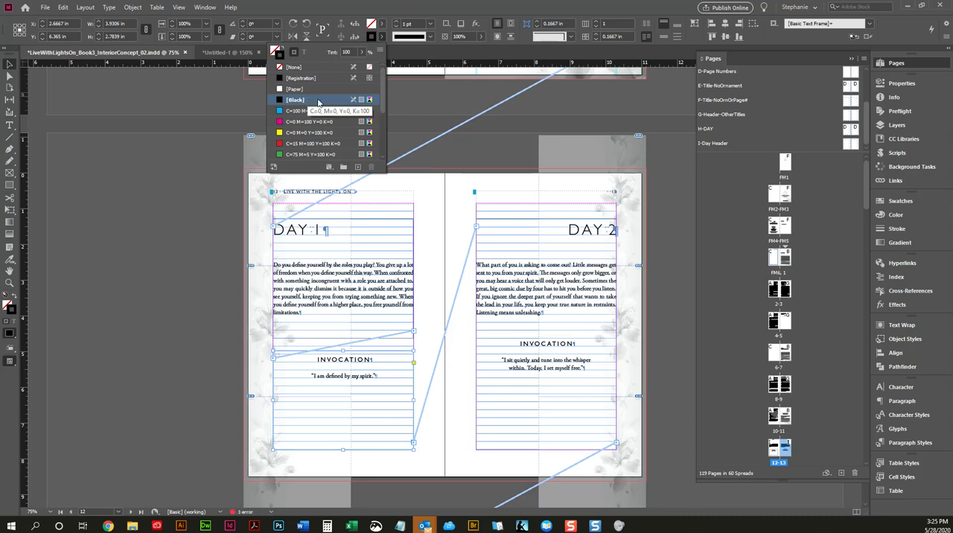
left_click(433, 248)
left_click(434, 248)
key("w")
Step: Give the Invocation text frame on page 12 rounded corners with a 0.125 in radius
left_click(400, 384)
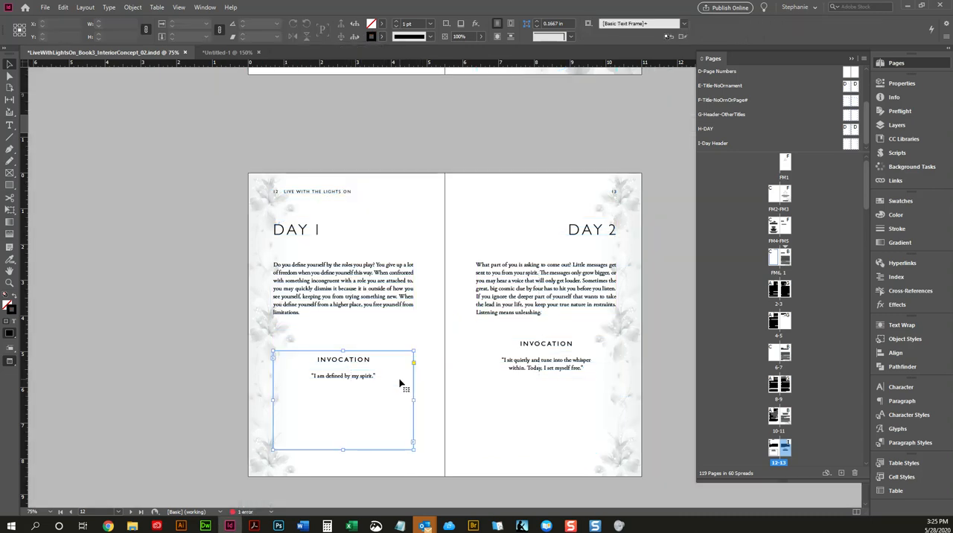
left_click(570, 36)
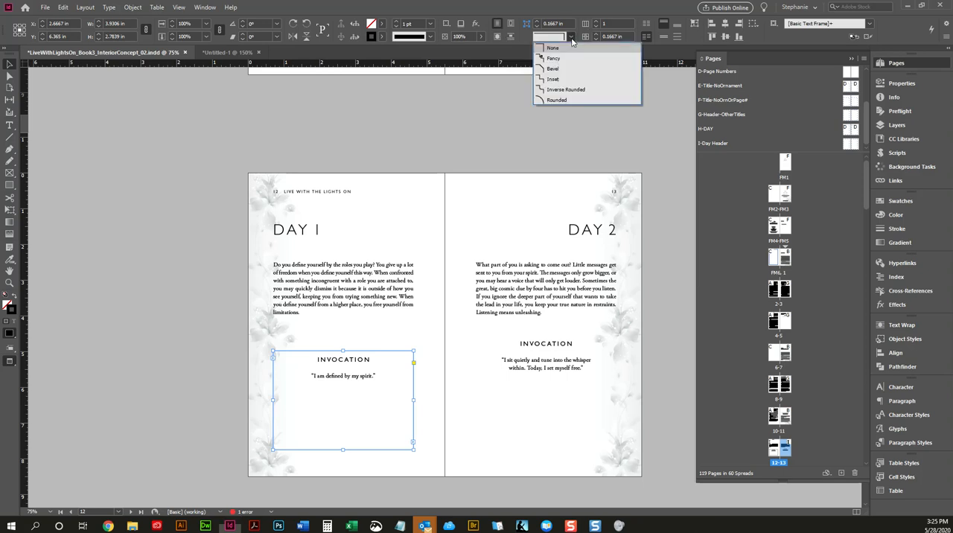
left_click(557, 100)
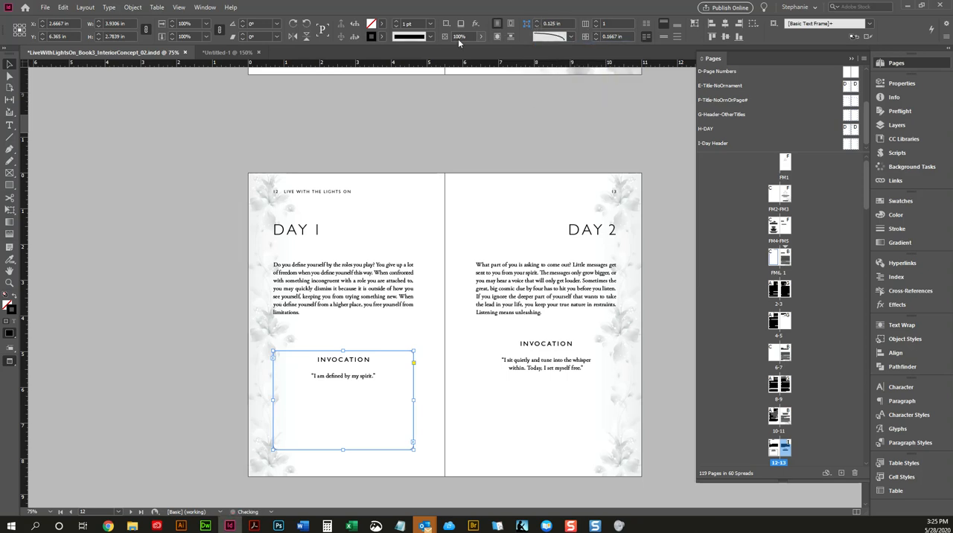
left_click(382, 36)
left_click(347, 51)
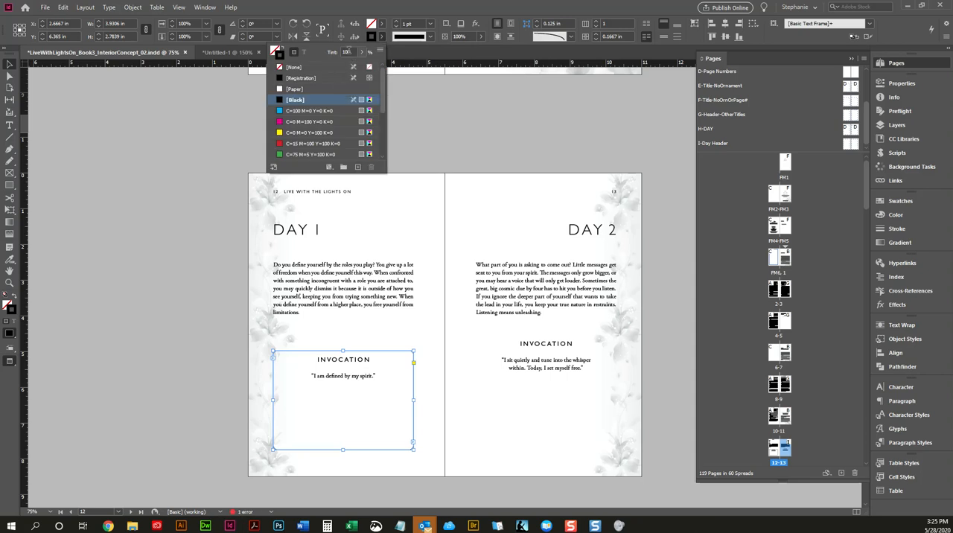
type("5")
left_click(410, 149)
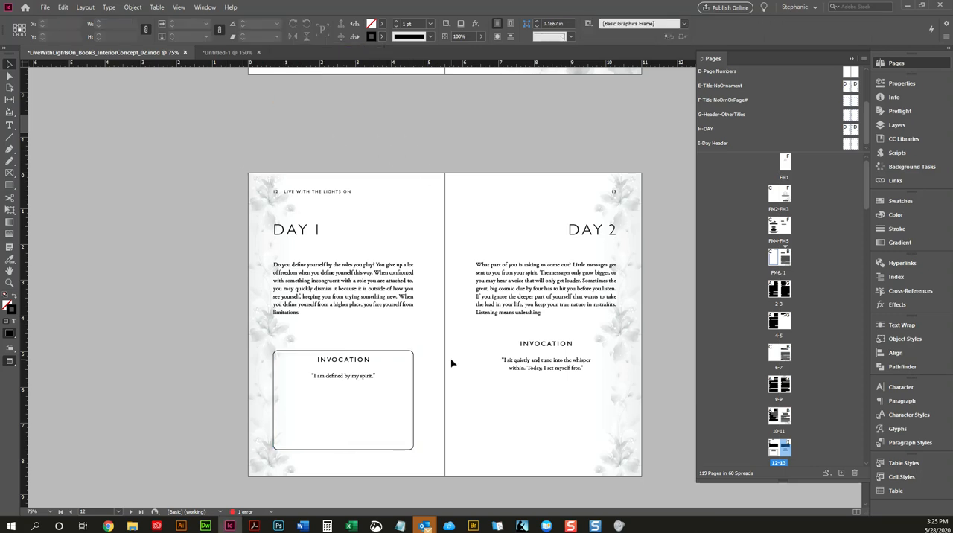
Step: Set the black stroke tint of the Day 1 Invocation frame to 40% and deselect the frame
left_click(395, 361)
left_click(381, 38)
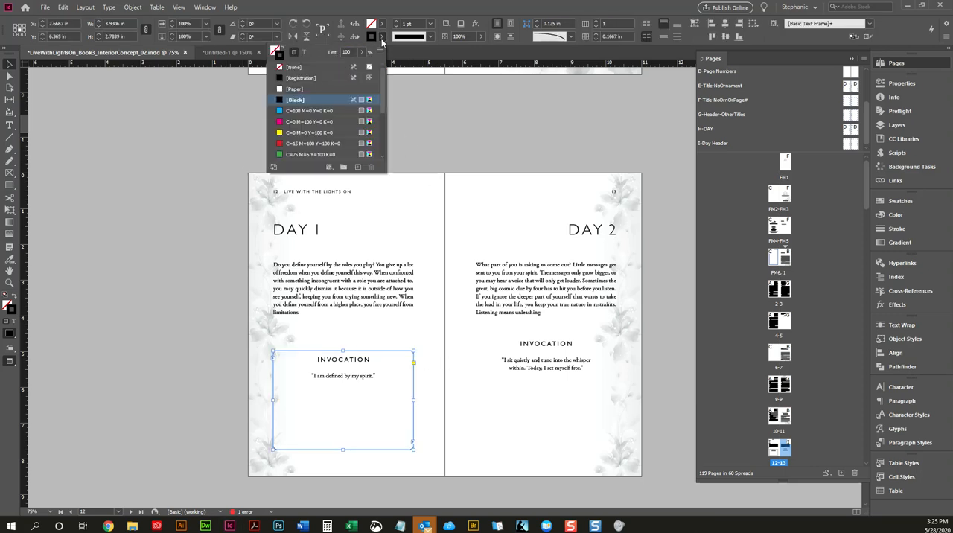
left_click(347, 52)
type("40")
key("Return")
left_click(458, 324)
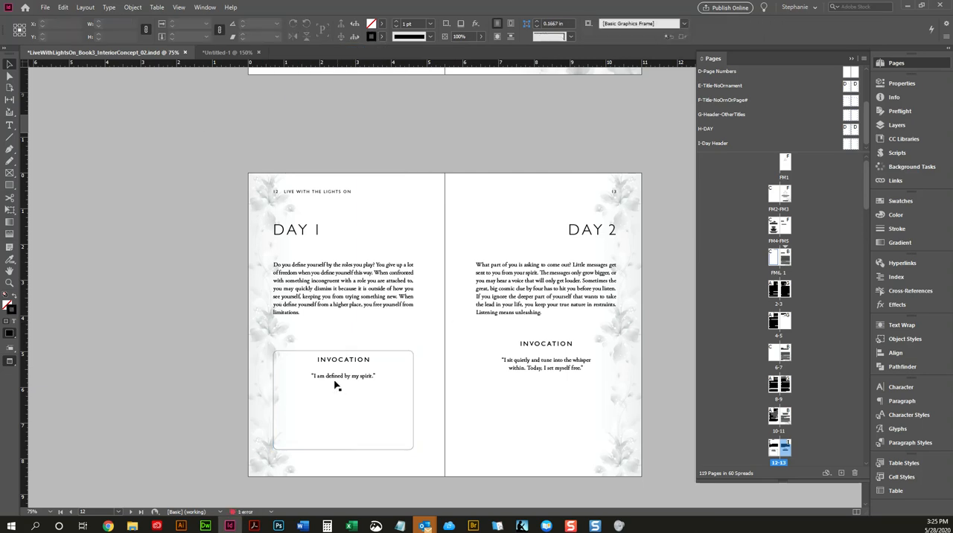
Step: Narrow the Day 1 text frame to about 3.69 in wide by moving its left edge inward, and preview the spread
left_click(404, 360)
key("w")
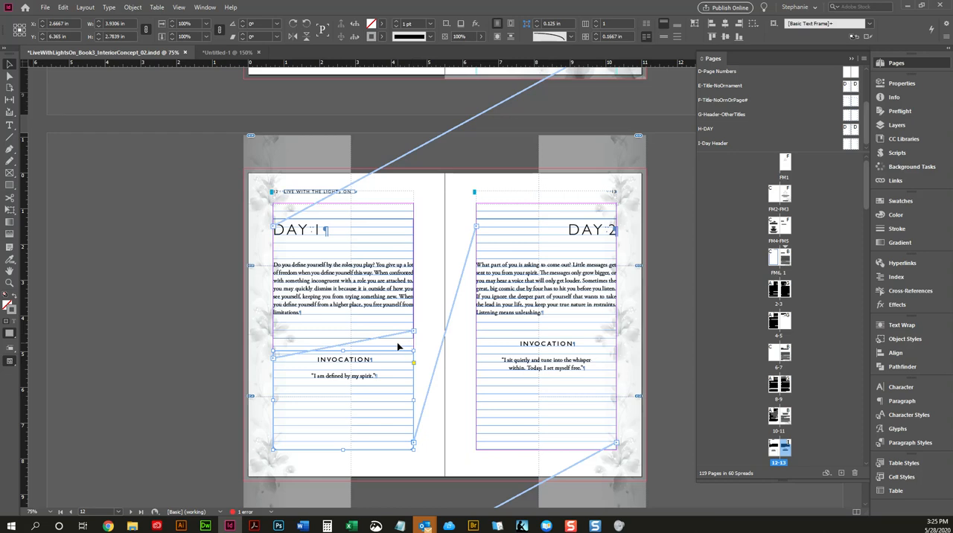
left_click(378, 297)
key("w")
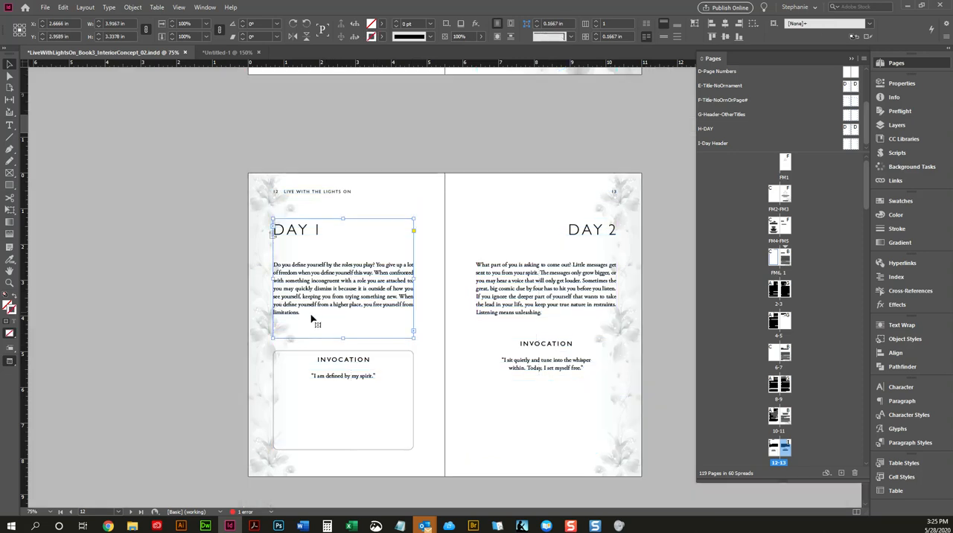
key("w")
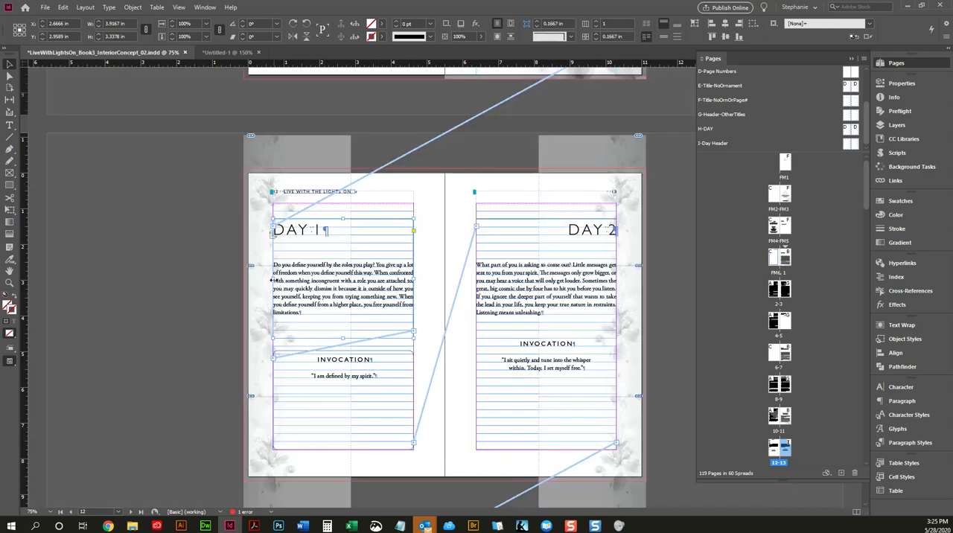
left_click_drag(275, 278, 278, 280)
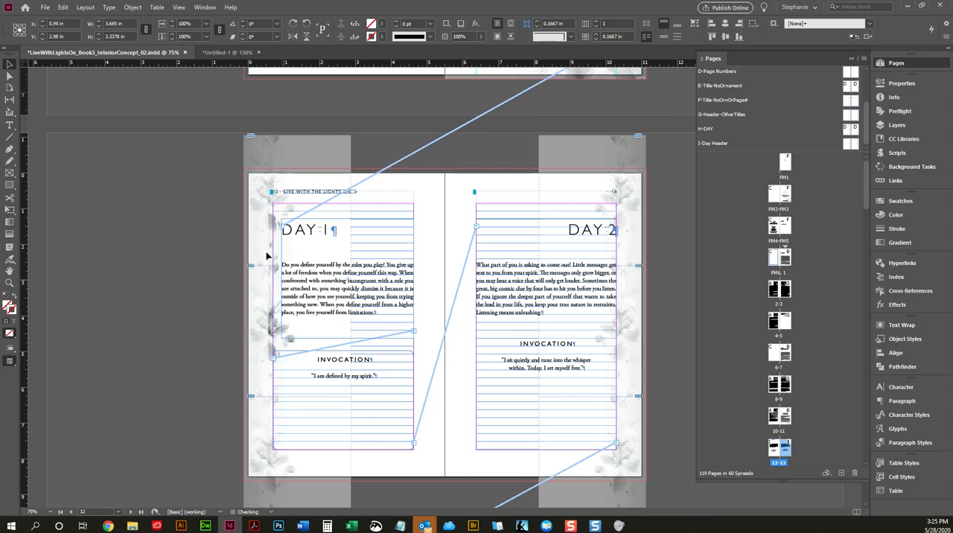
key("w")
left_click(203, 262)
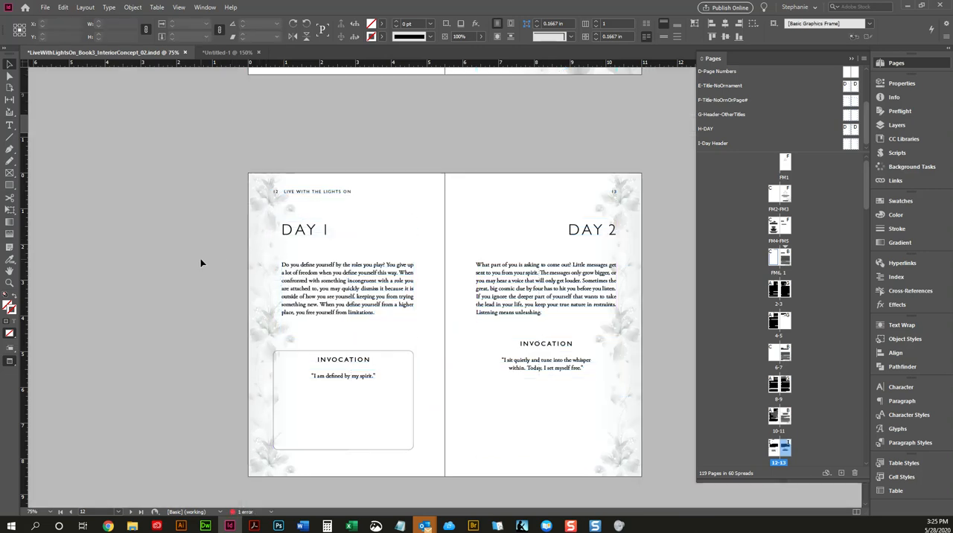
Step: Move the Day 1 text frame's left edge further inward so the frame is about 3.38 in wide, and preview the spread
left_click(317, 269)
key("w")
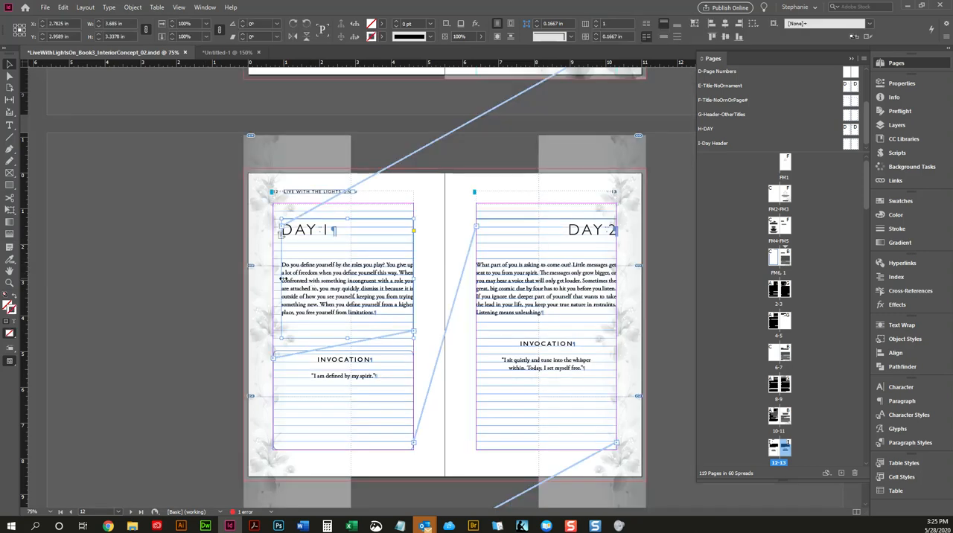
left_click_drag(281, 279, 293, 283)
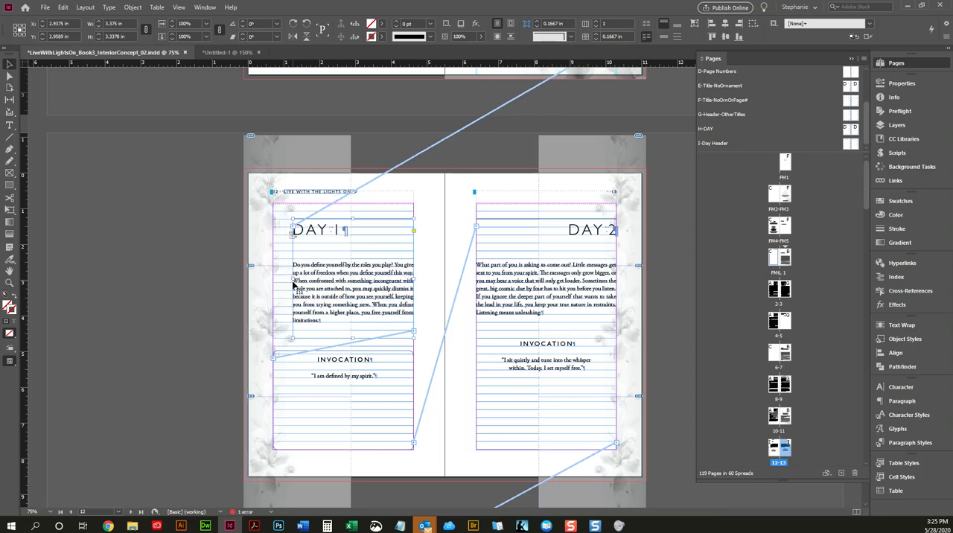
left_click(171, 268)
key("w")
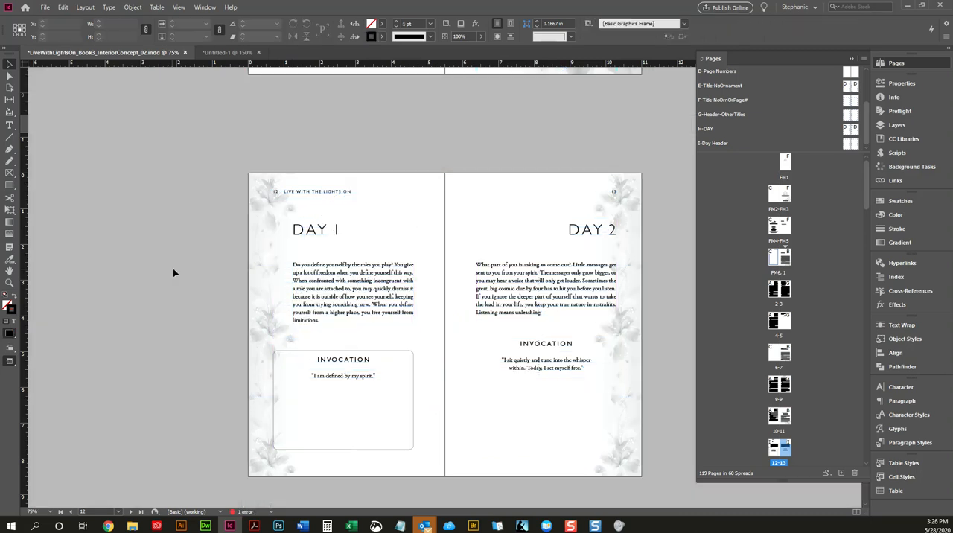
Step: Narrow the Day 1 Invocation frame from its left edge to about 2.69 in wide and preview the spread
key("w")
left_click(318, 368)
key("w")
left_click_drag(277, 400, 317, 400)
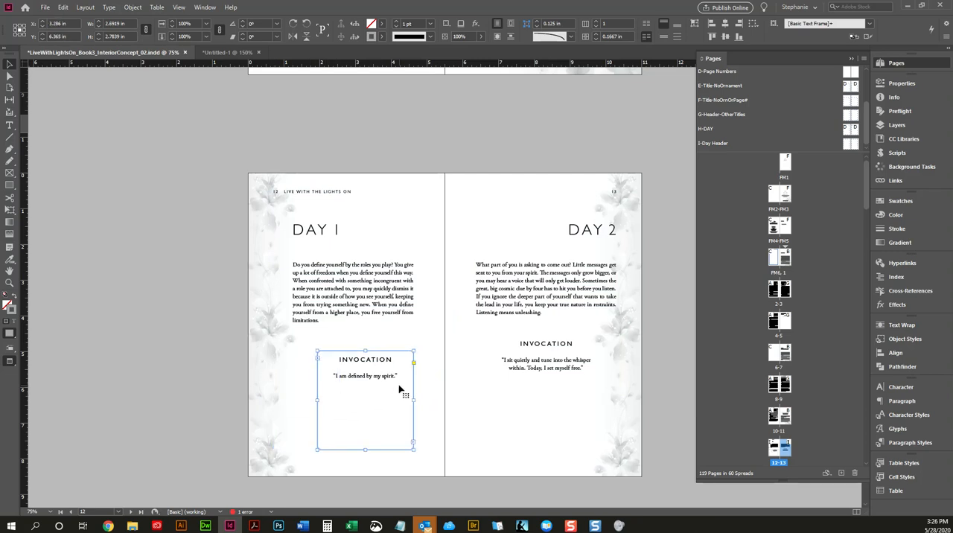
key("w")
left_click(452, 380)
key("w")
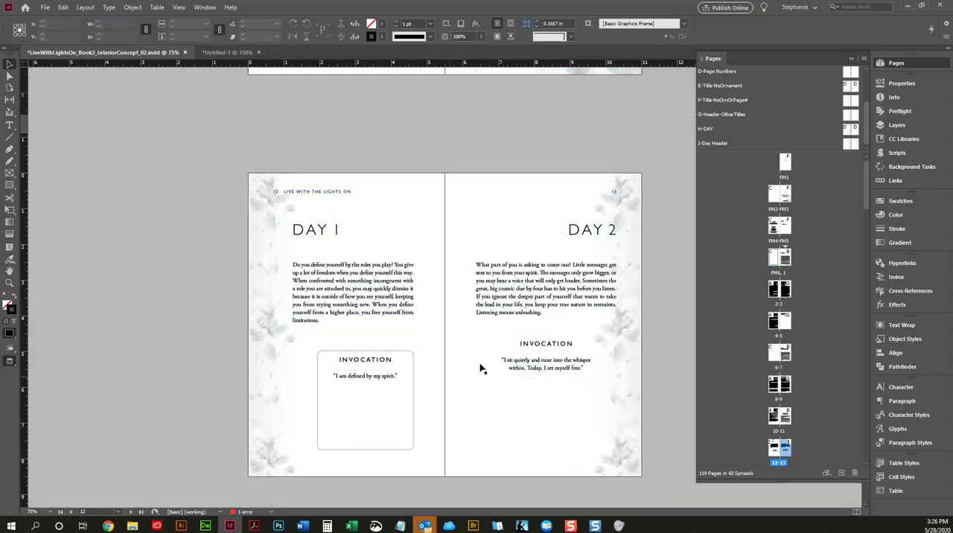
Step: Review the layout of the following spreads up to Day 13, comparing their text and Invocation placement with the Day 1 spread
scroll(500, 357, "down", 1)
scroll(500, 357, "down", 9)
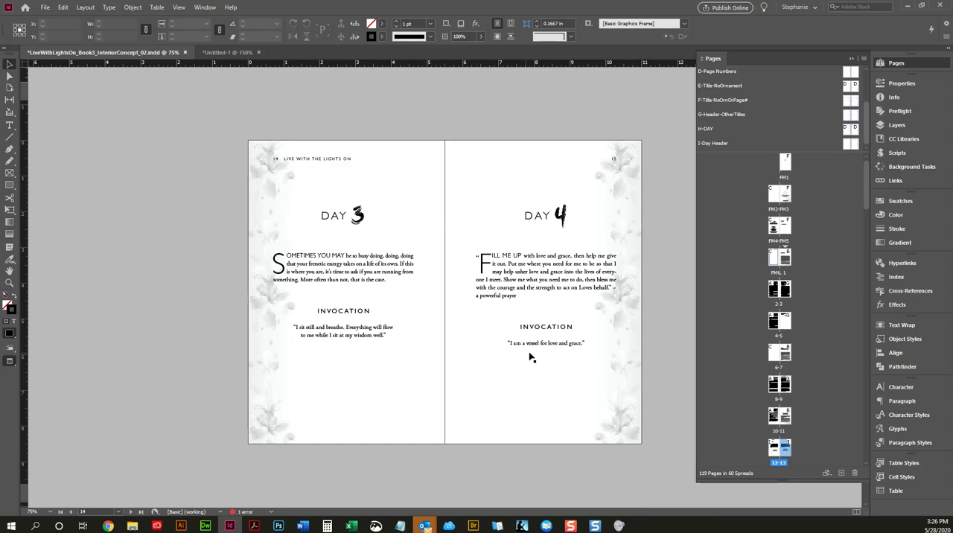
scroll(531, 358, "down", 20)
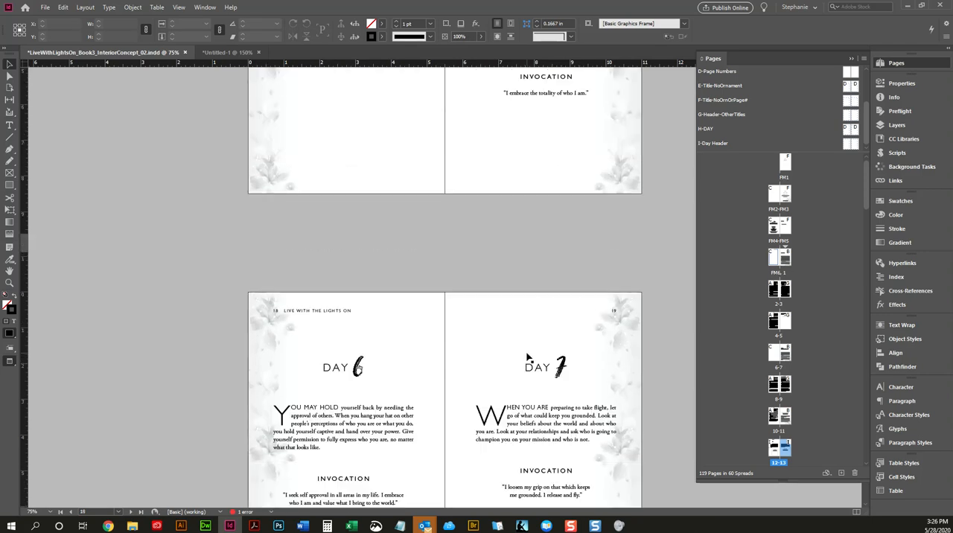
scroll(340, 395, "down", 10)
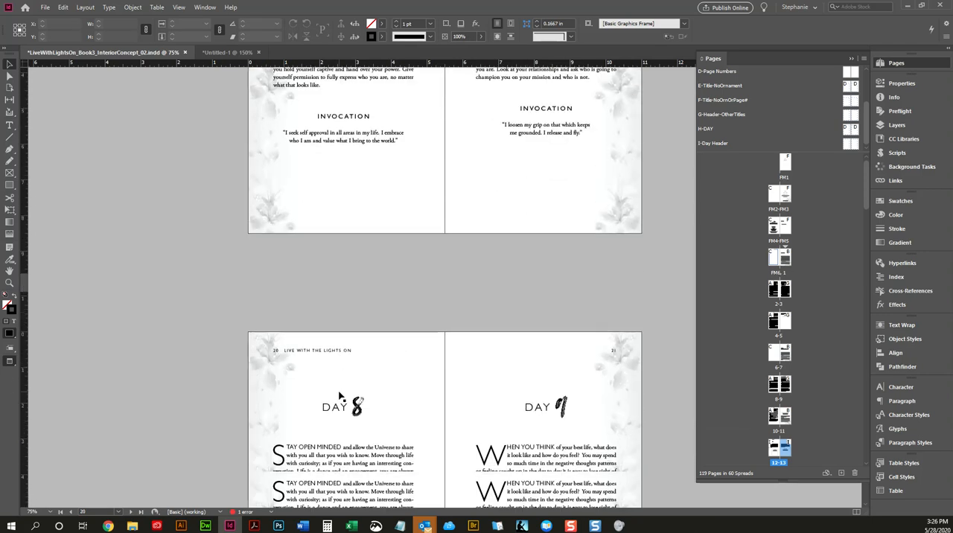
scroll(339, 395, "down", 20)
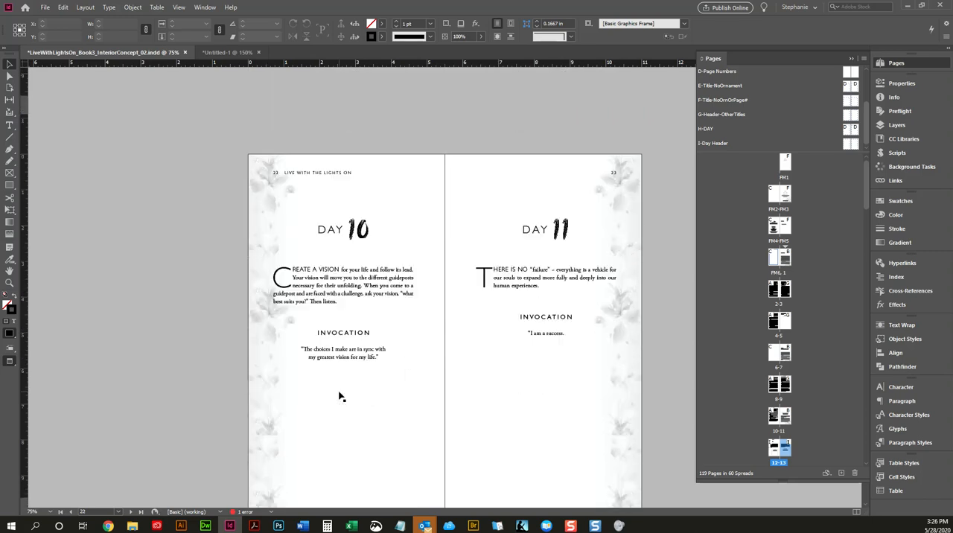
scroll(339, 395, "down", 3)
scroll(340, 394, "up", 20)
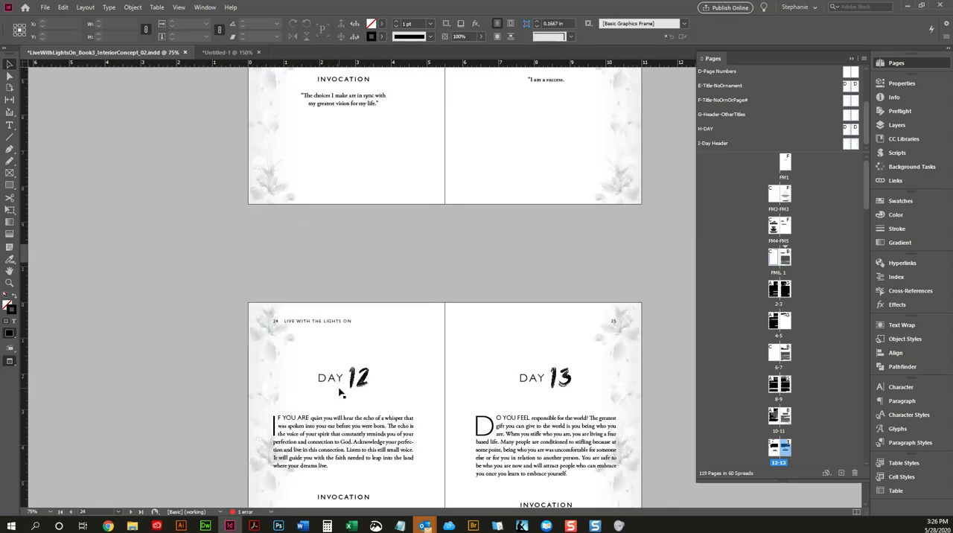
scroll(345, 260, "up", 12)
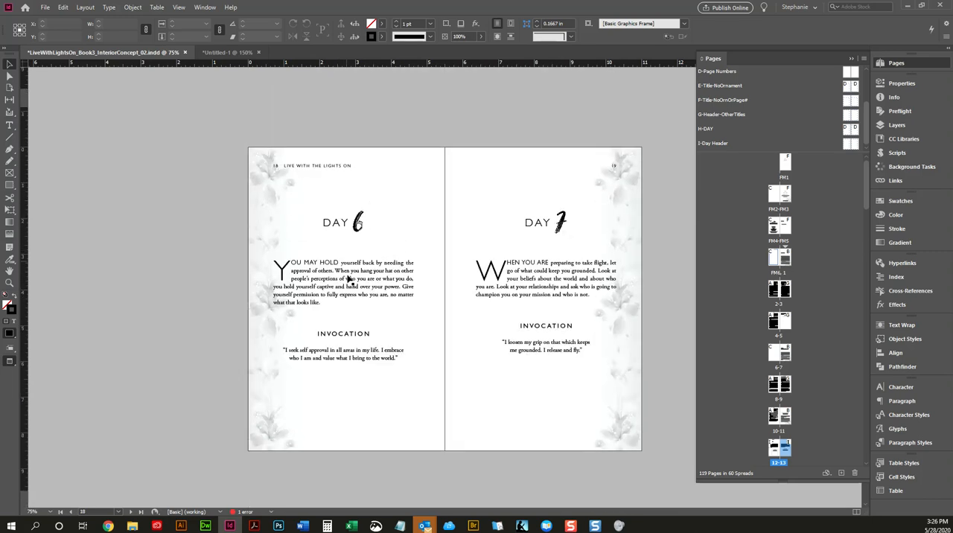
left_click(352, 364)
scroll(355, 294, "up", 20)
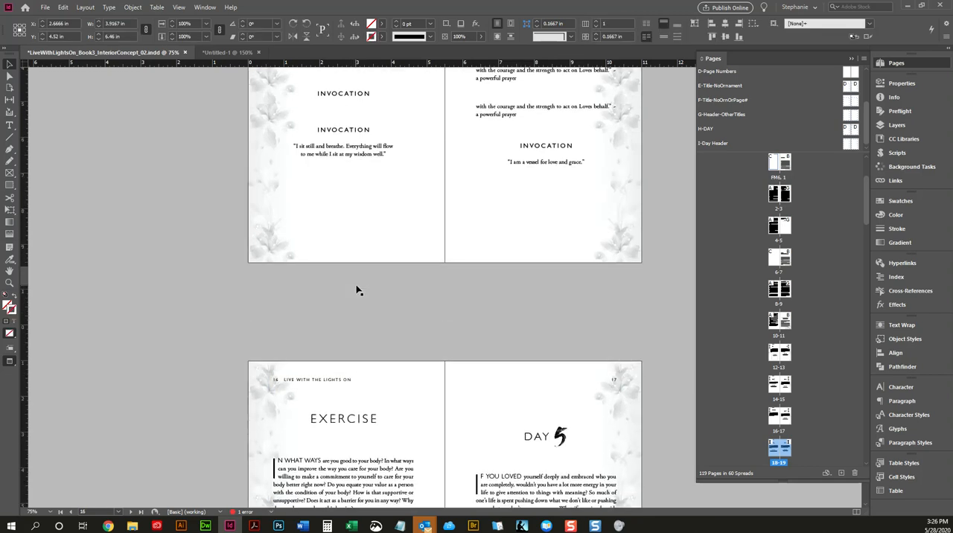
scroll(356, 290, "up", 11)
scroll(363, 342, "down", 3)
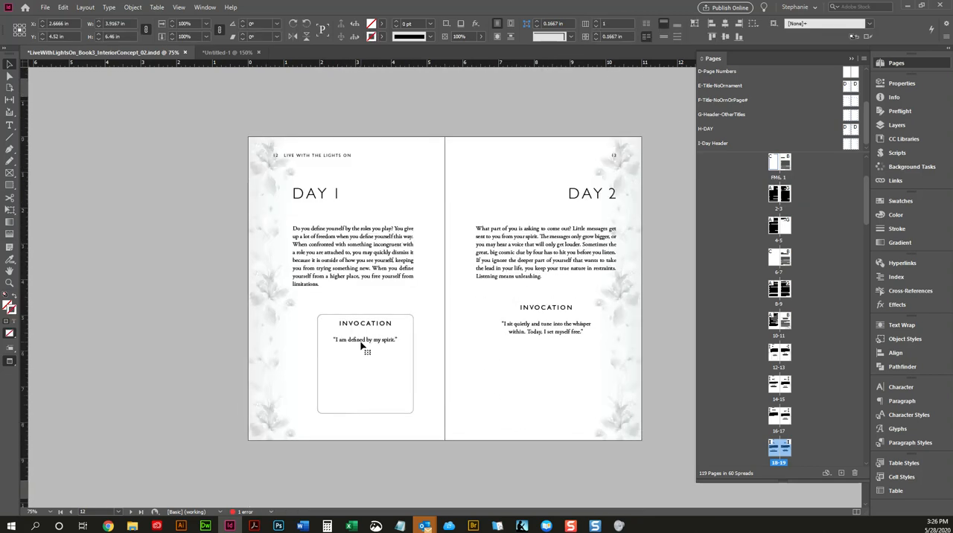
Step: Widen the Day 1 Invocation frame to about 3.38 in, aligning its left edge with the Day 1 text frame above
left_click(361, 348)
key("w")
left_click_drag(318, 364, 293, 359)
key("w")
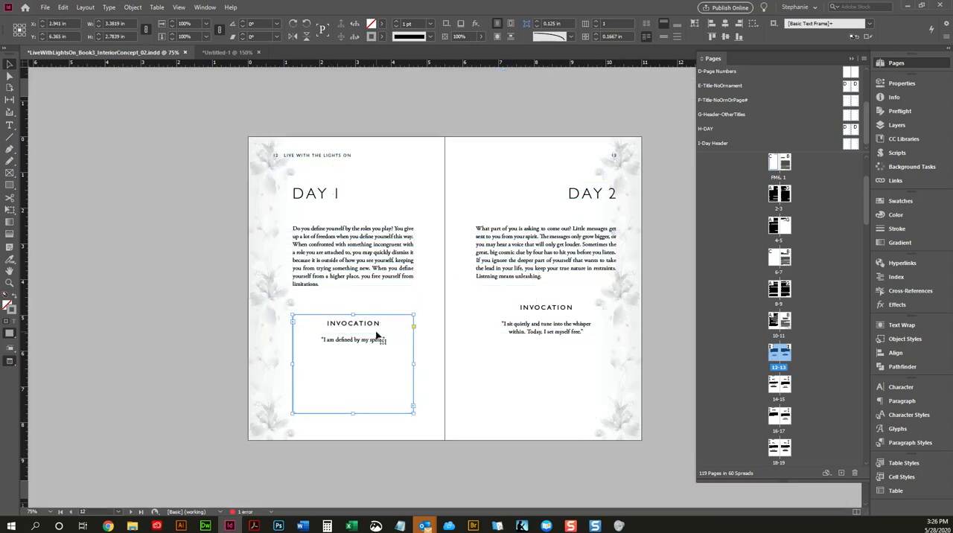
Step: Remove the stroke from the Day 1 Invocation frame and preview the spread
key("w")
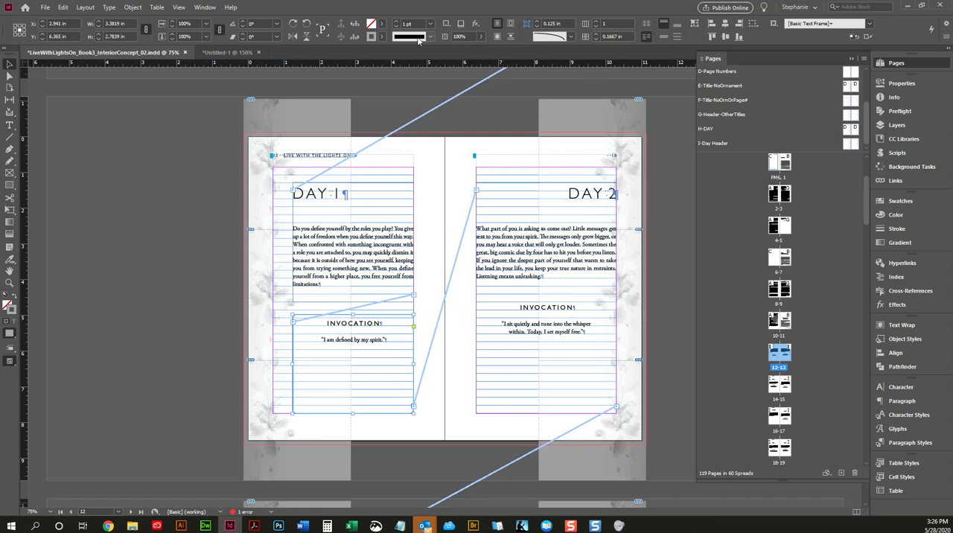
left_click(381, 36)
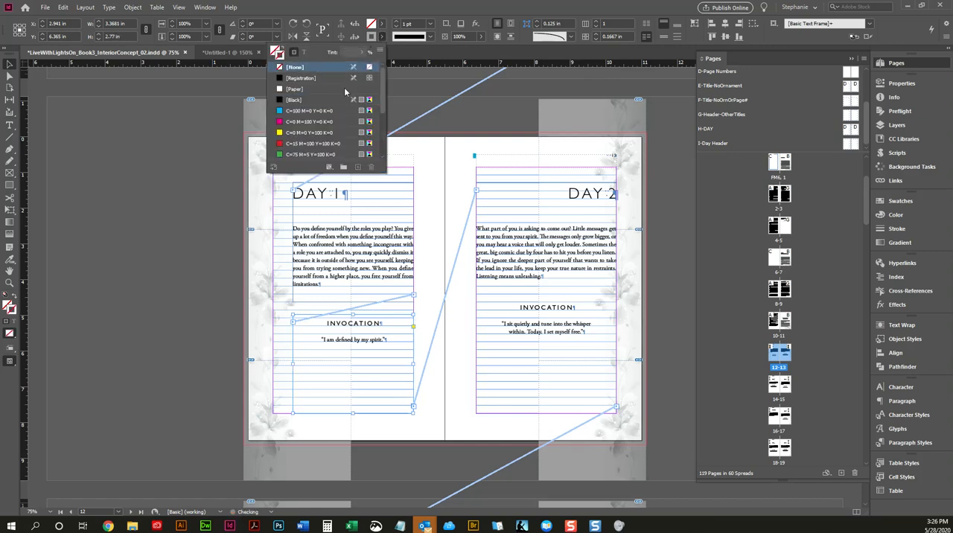
left_click(451, 185)
key("w")
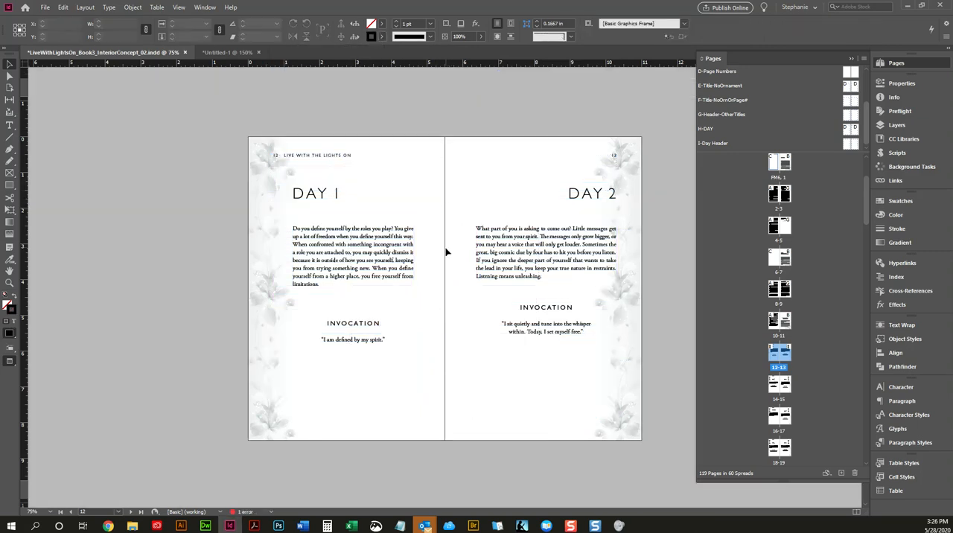
Step: Fill the Day 1 Invocation frame with a light gray tint of Black and deselect it
left_click(383, 338)
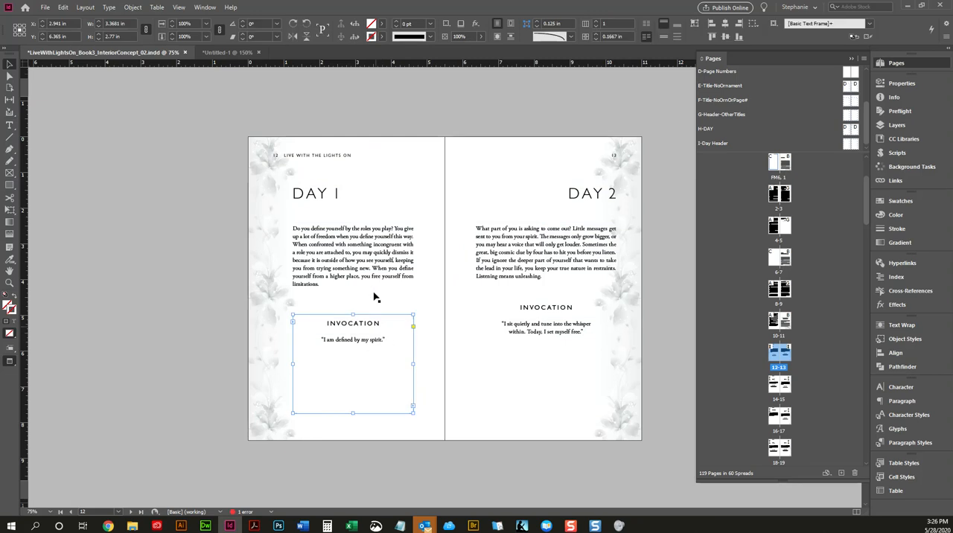
left_click(382, 24)
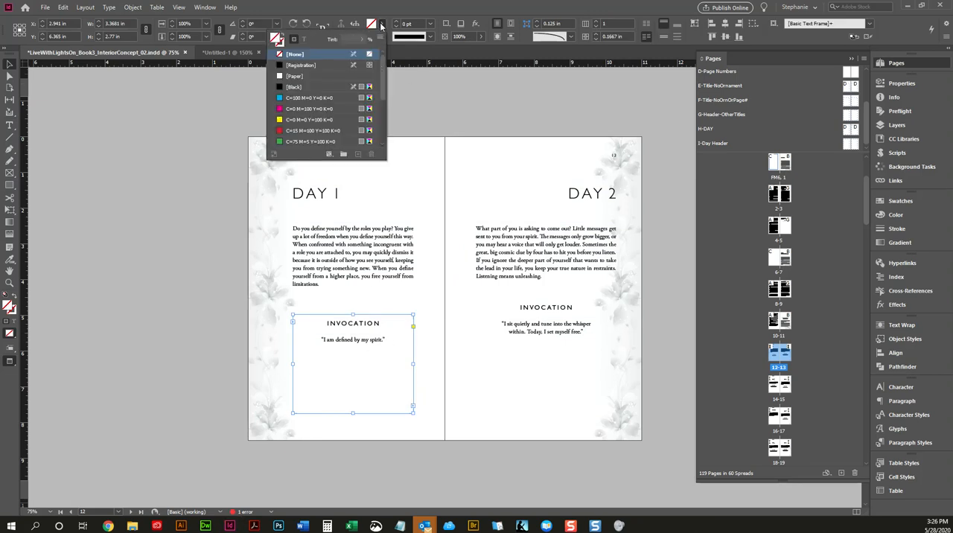
left_click(296, 87)
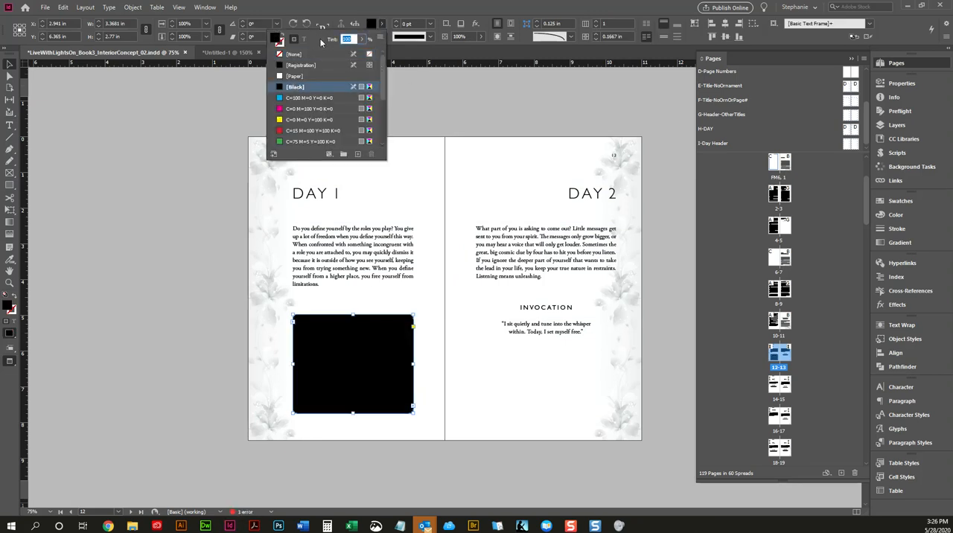
key("Return")
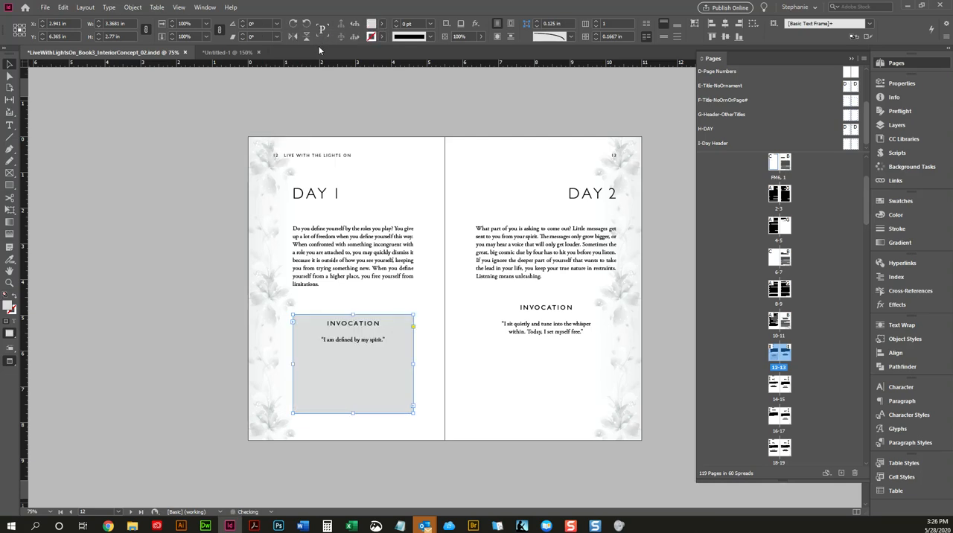
left_click(456, 333)
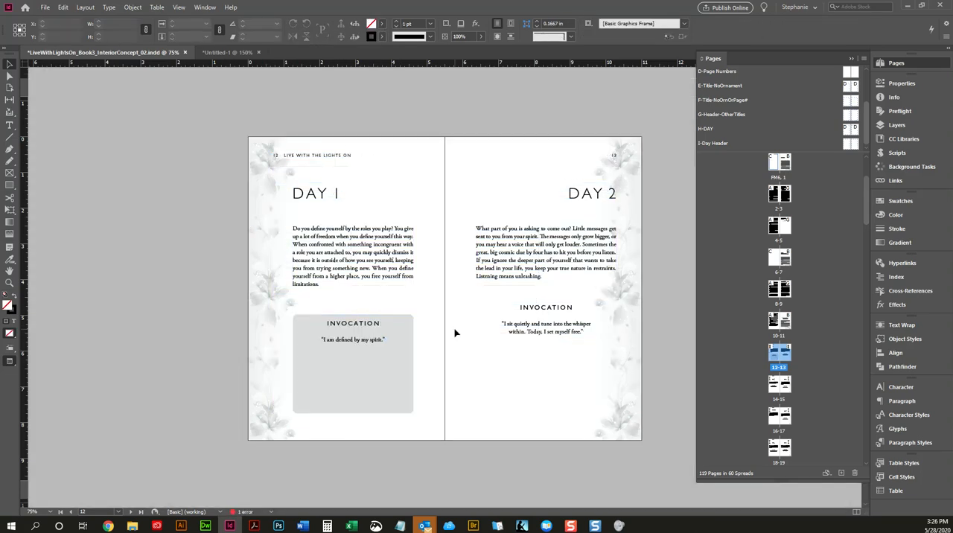
Step: Shorten the gray Invocation frame by lowering its top edge to just above the bottom half, and preview the spread
key("w")
key("w")
key("w")
left_click(376, 332)
left_click_drag(353, 314, 353, 358)
Step: Raise the top edge of the gray Invocation frame so it is about 2.01 in high, and preview the spread
key("w")
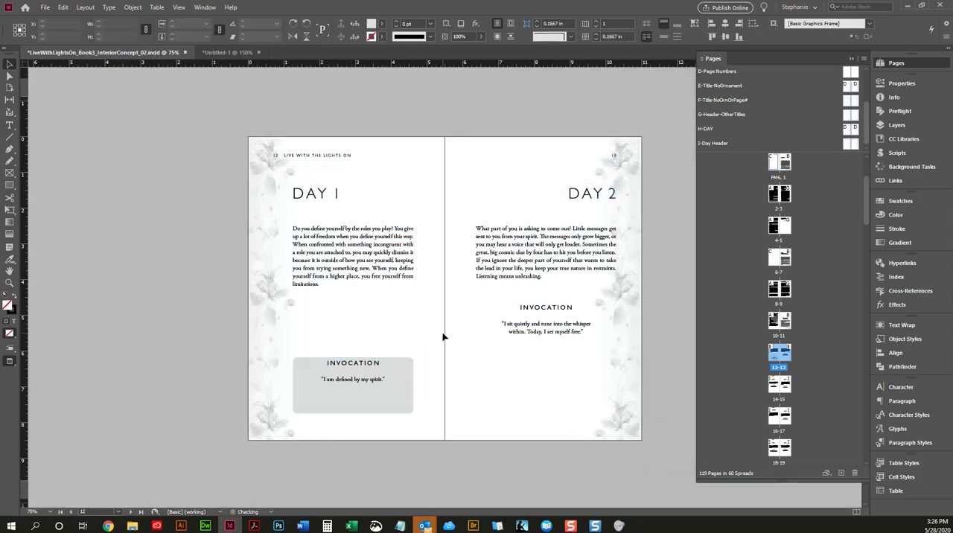
left_click(442, 337)
key("w")
left_click(379, 371)
left_click_drag(354, 354, 354, 342)
key("w")
left_click(445, 386)
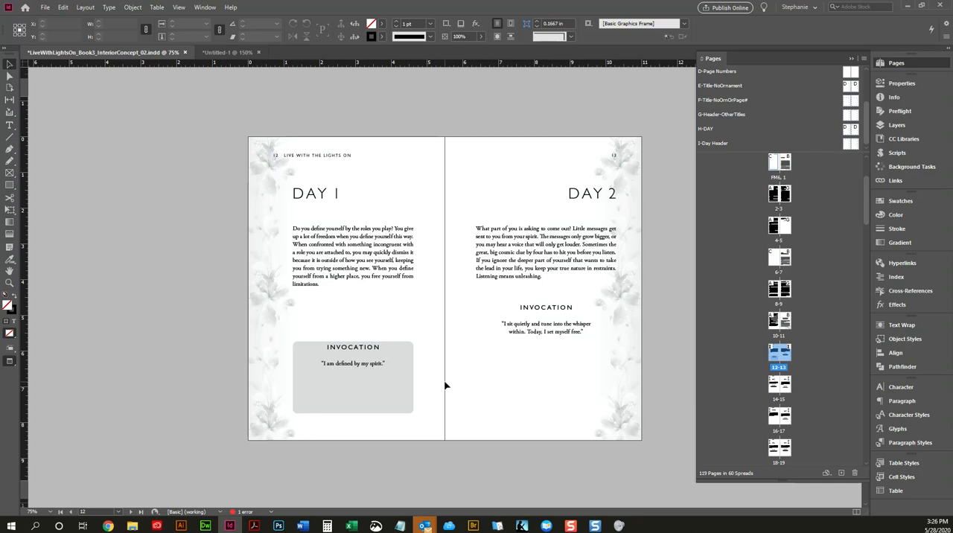
Step: Set the vertical justification of the gray Day 1 Invocation frame's text to Center and preview the spread
key("w")
key("ctrl+a")
right_click(378, 370)
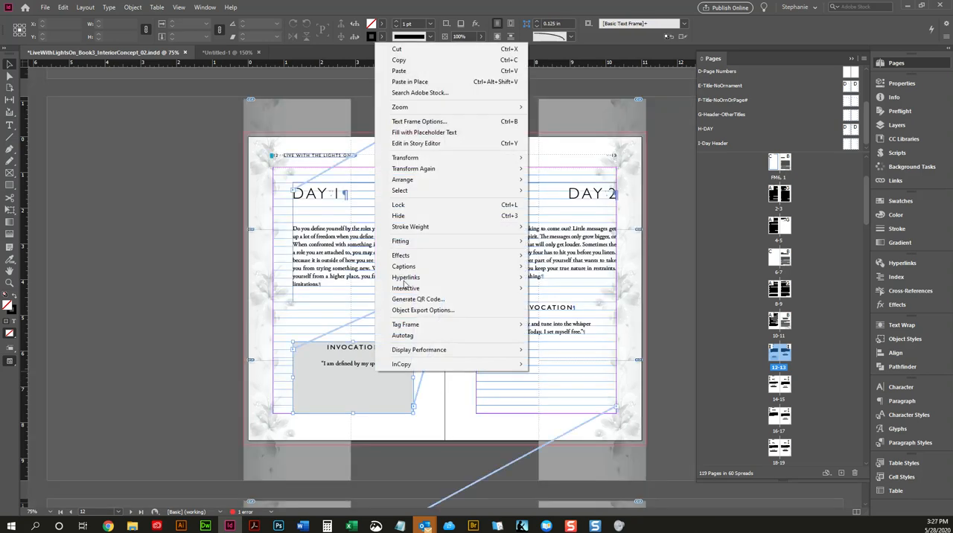
left_click(440, 121)
left_click(543, 308)
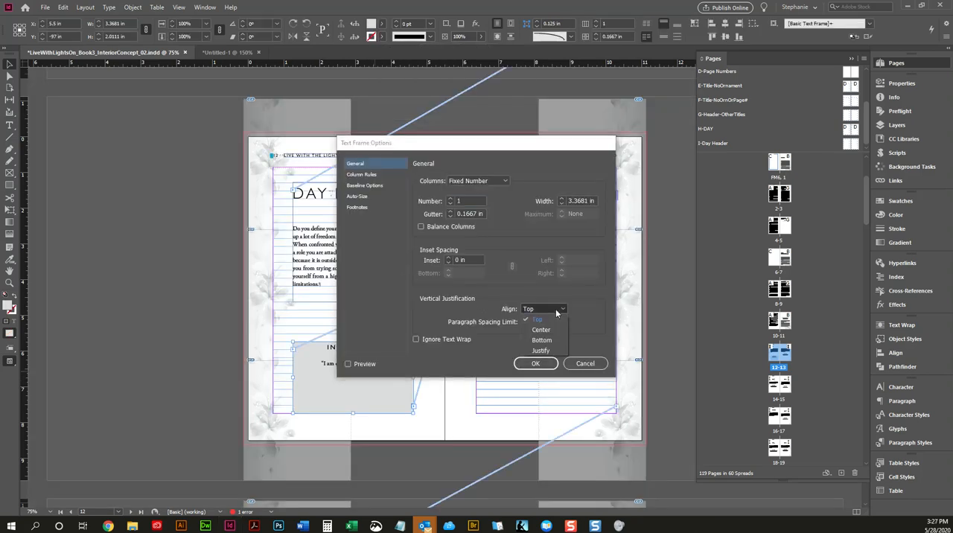
left_click(541, 329)
left_click(540, 363)
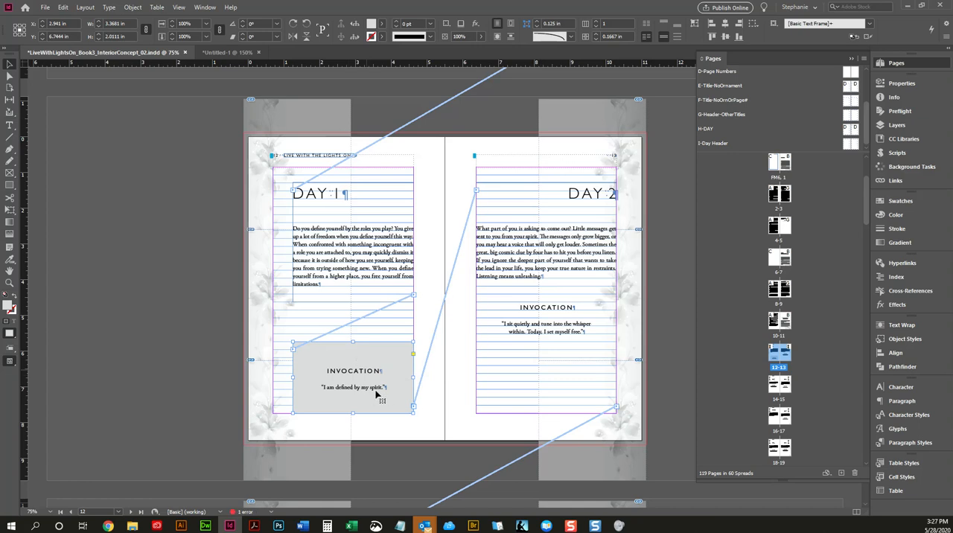
left_click(437, 394)
key("w")
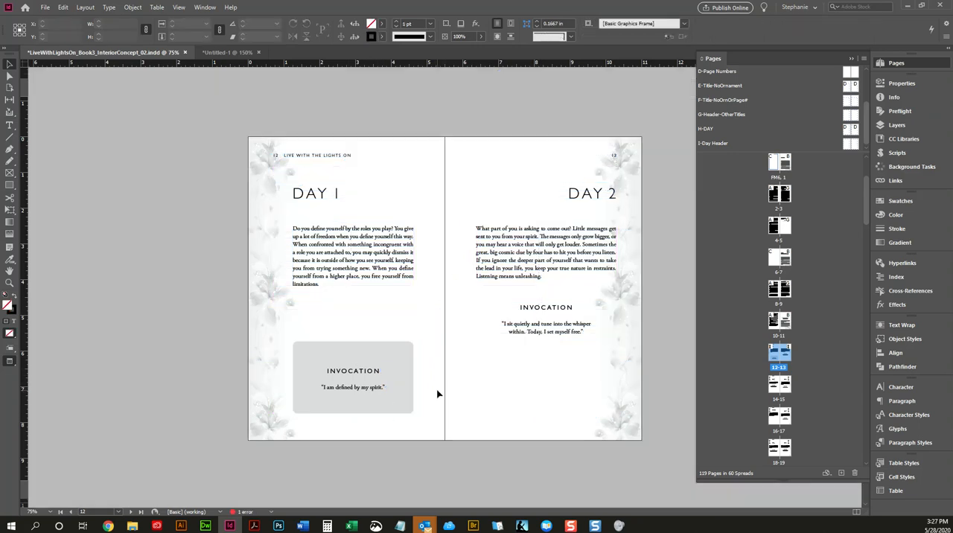
left_click(382, 388)
right_click(394, 361)
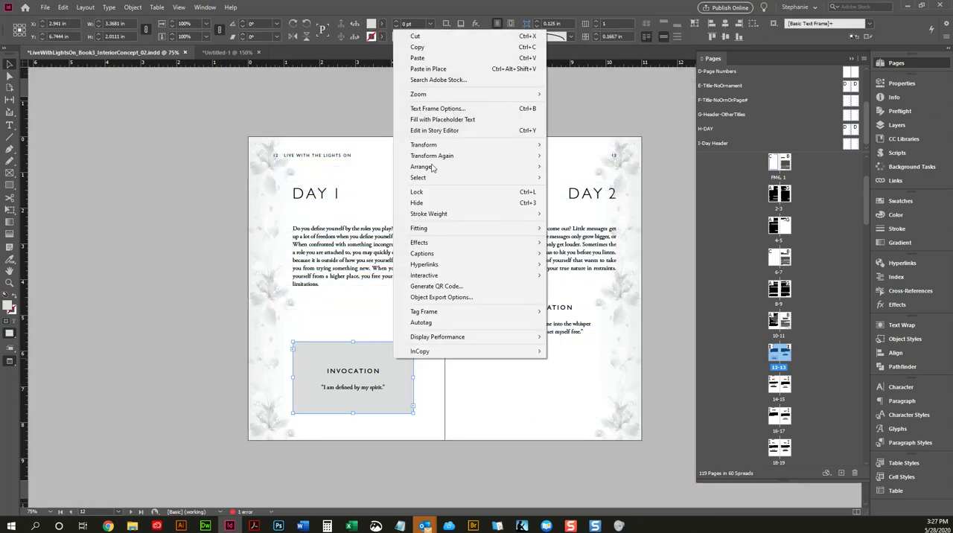
left_click(439, 108)
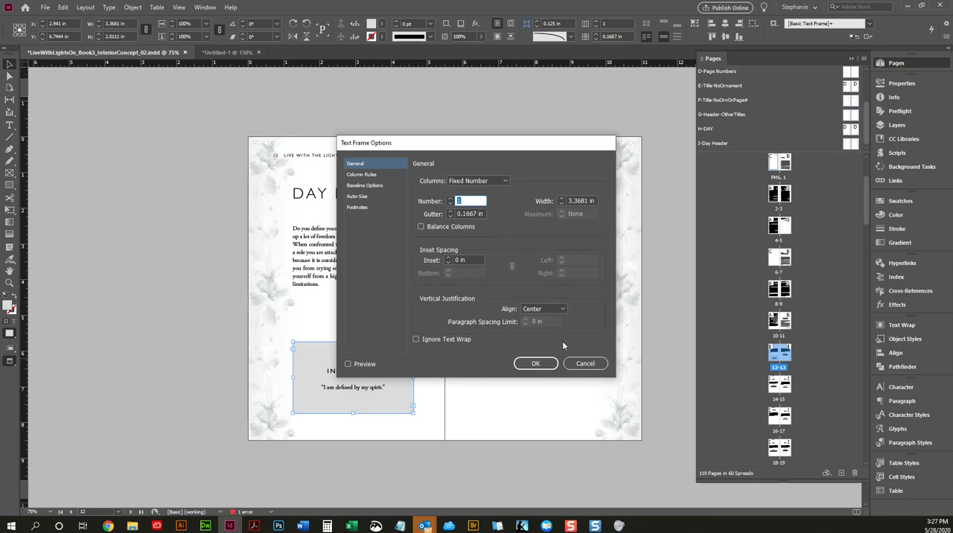
left_click(585, 364)
left_click(446, 298)
Step: Remove the gray fill from the Day 1 Invocation frame and preview the spread
key("w")
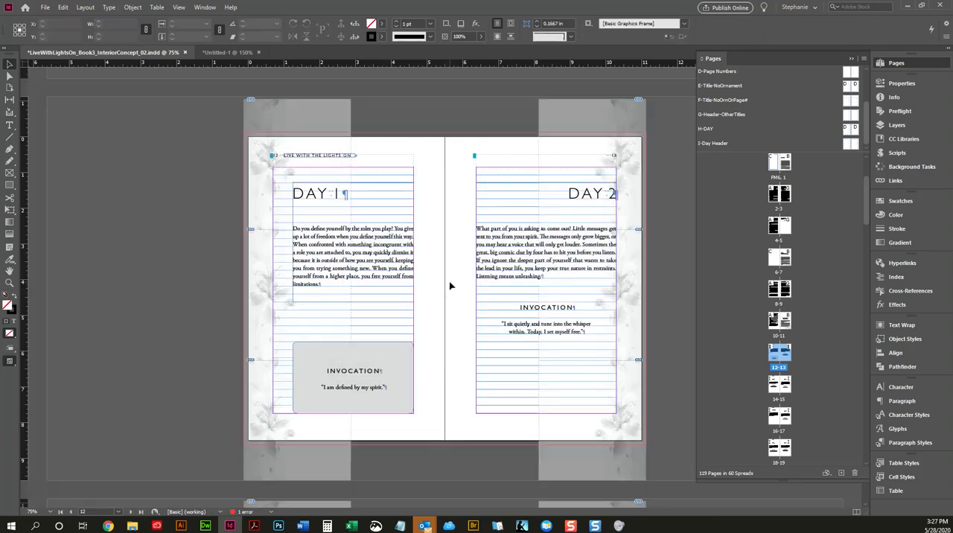
key("w")
key("w")
left_click(410, 365)
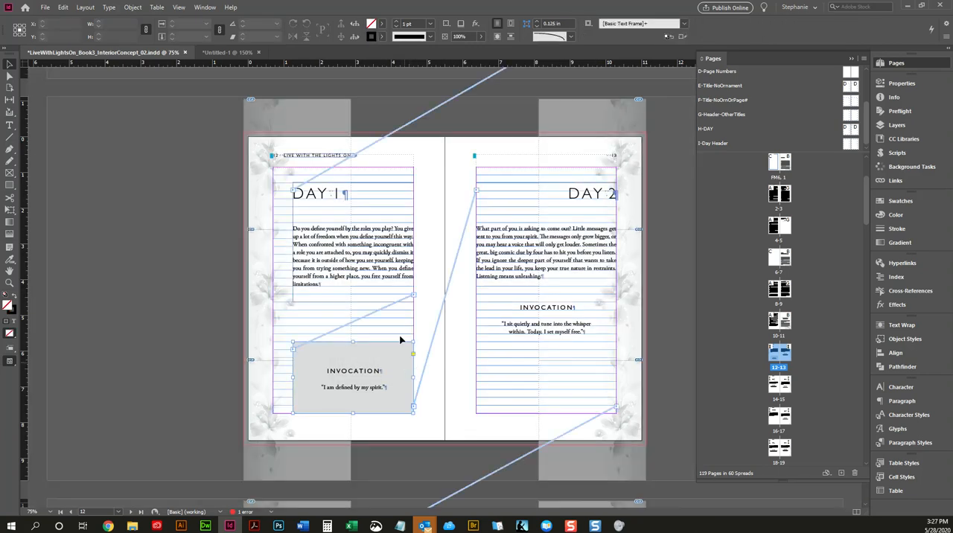
left_click(382, 36)
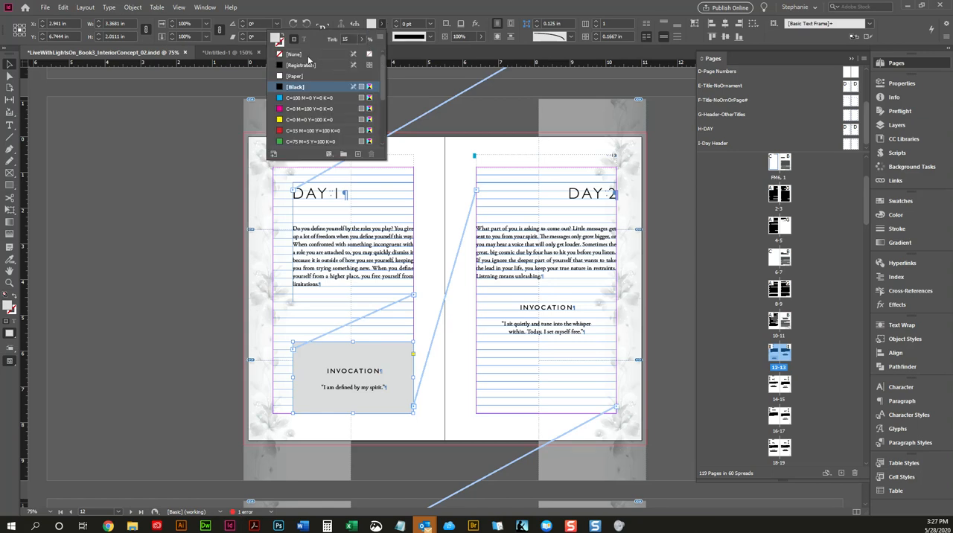
left_click(298, 58)
left_click(202, 148)
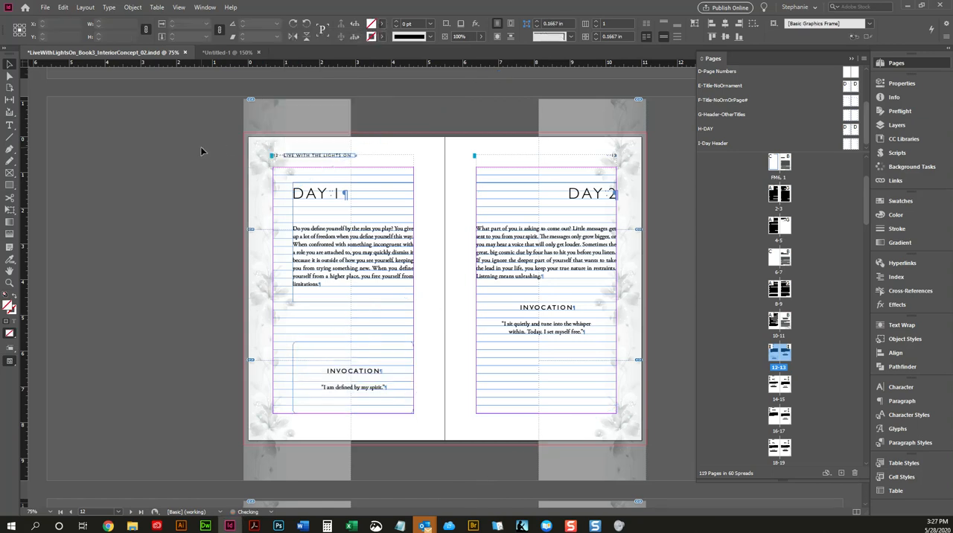
key("w")
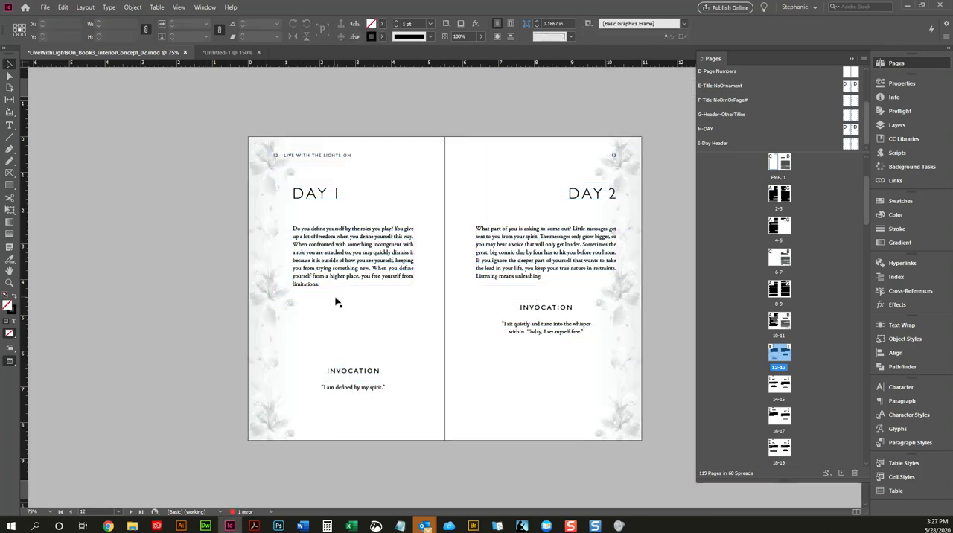
Step: Set the vertical justification of the Day 1 Invocation frame's text to Top and preview the spread
key("w")
left_click(379, 370)
right_click(382, 368)
left_click(437, 111)
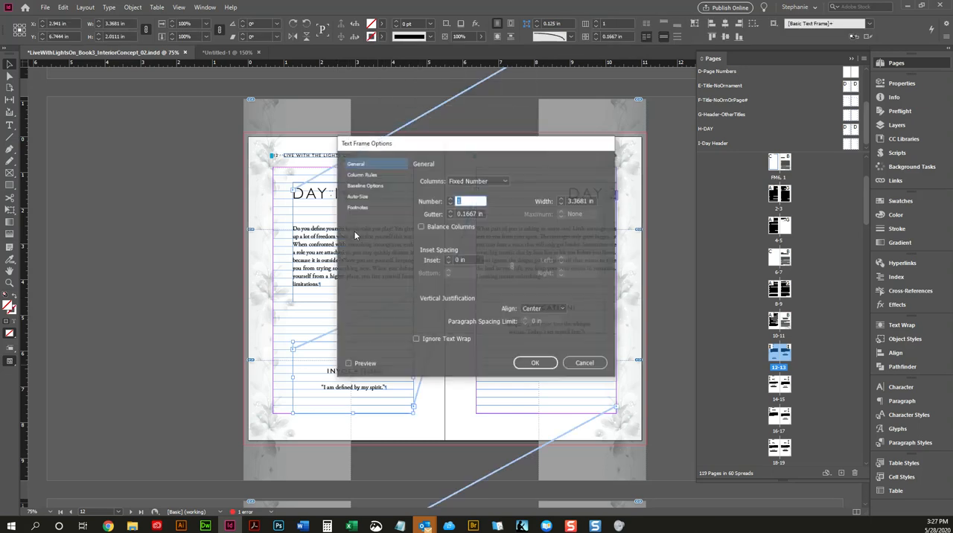
left_click(539, 310)
left_click(543, 321)
left_click(533, 364)
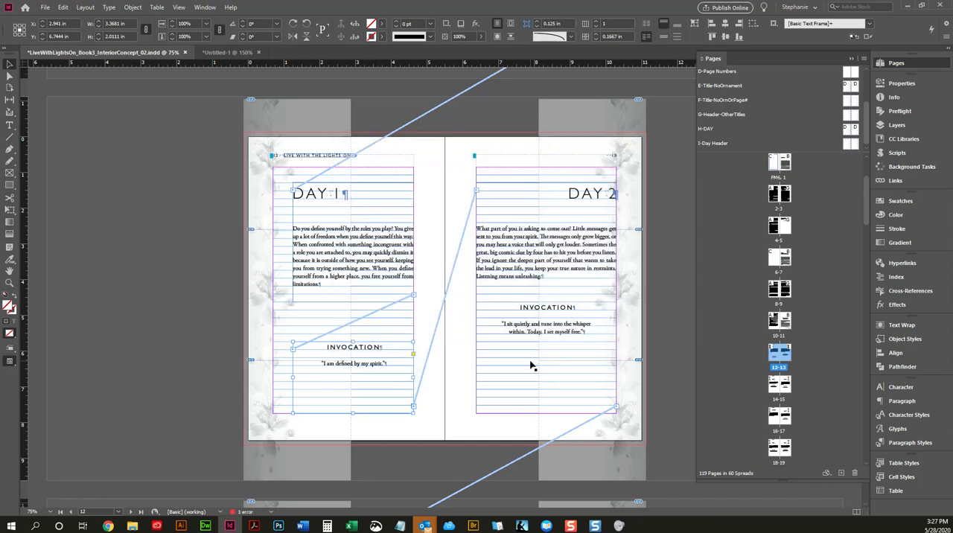
left_click(423, 385)
key("w")
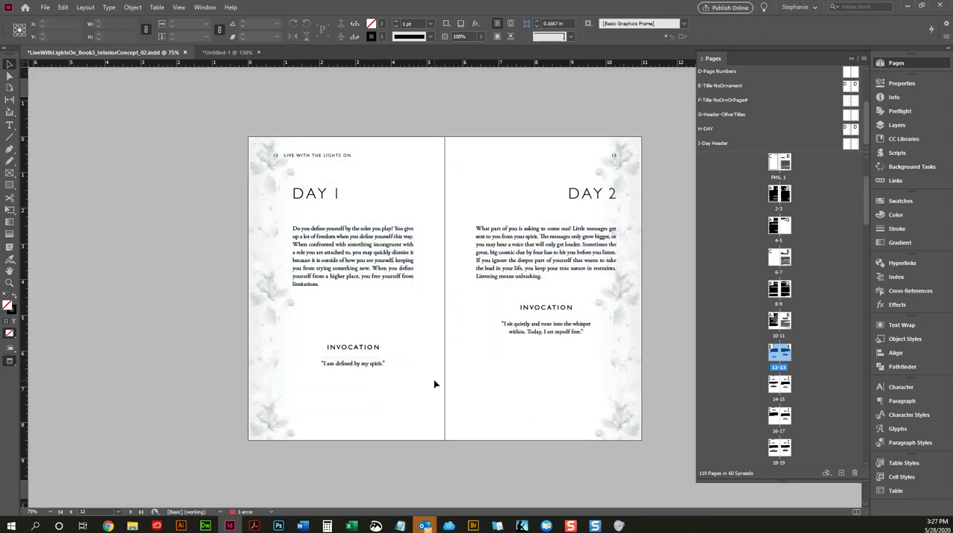
Step: Remove the rounded corner shape from the Day 1 Invocation frame and preview the spread
key("w")
left_click(372, 366)
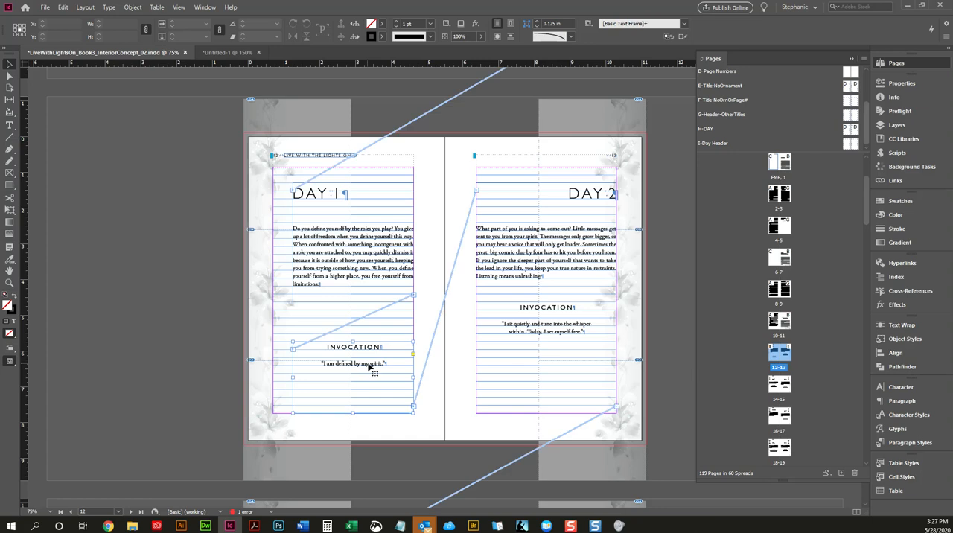
left_click(570, 35)
key("Escape")
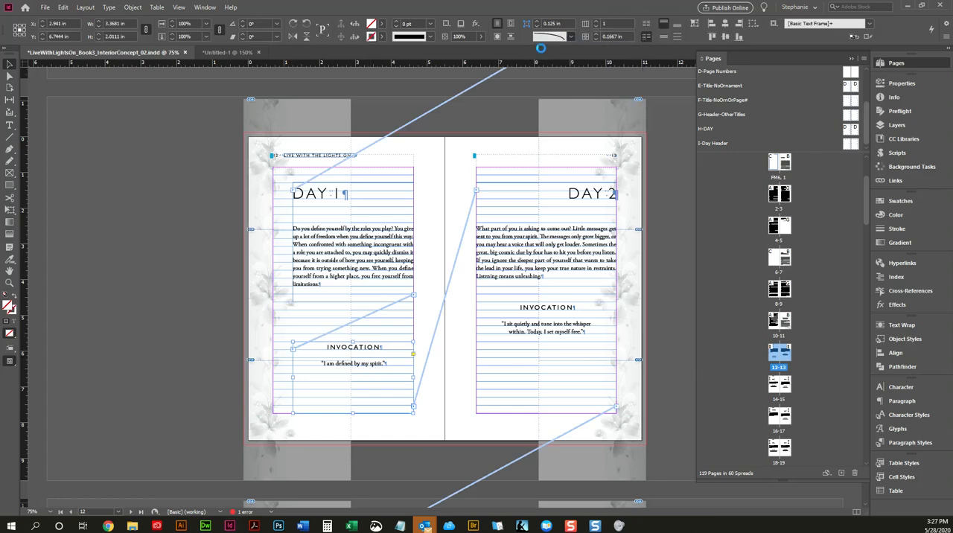
left_click(446, 229)
key("w")
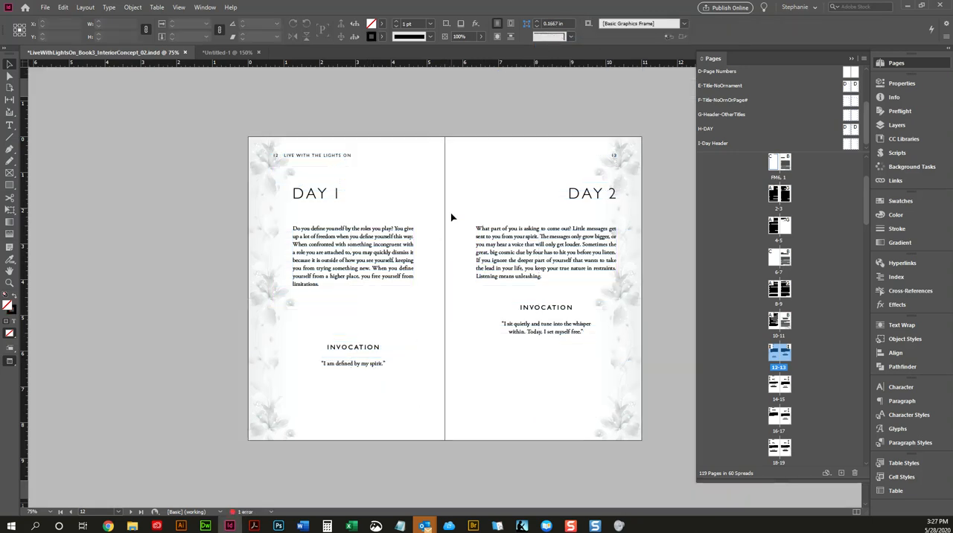
left_click(376, 364)
key("w")
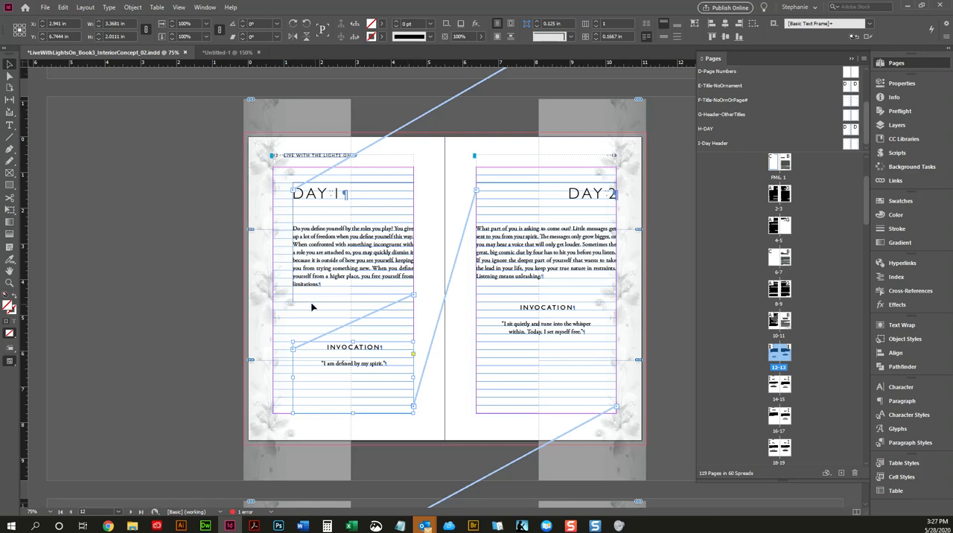
key("w")
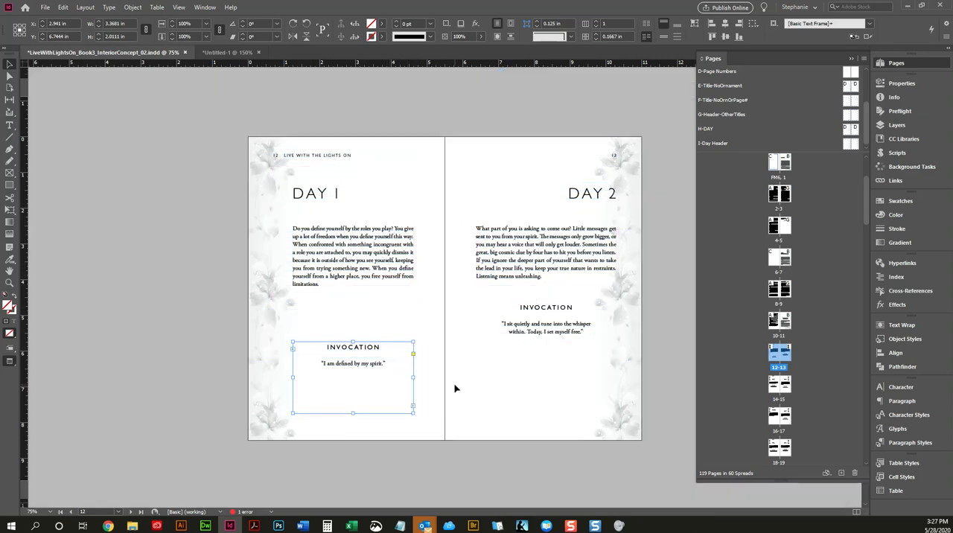
Step: Left-align the Day 1 Invocation heading and its quote, and preview the spread
double_click(339, 358)
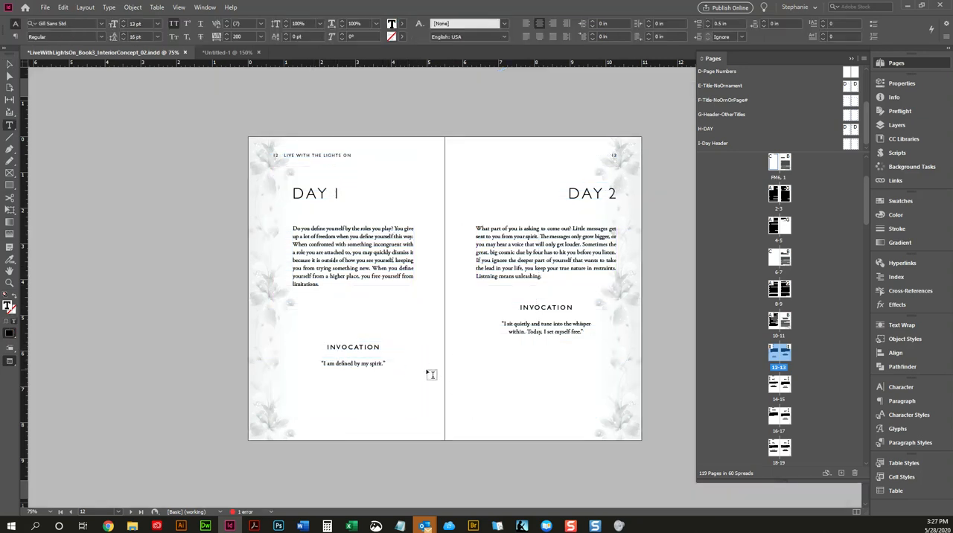
left_click_drag(324, 343, 407, 363)
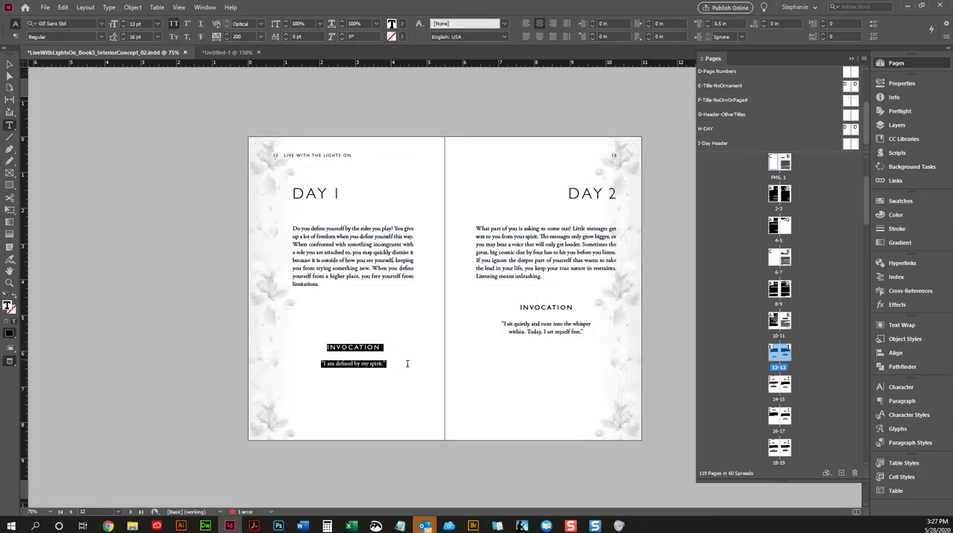
left_click(15, 37)
left_click(32, 25)
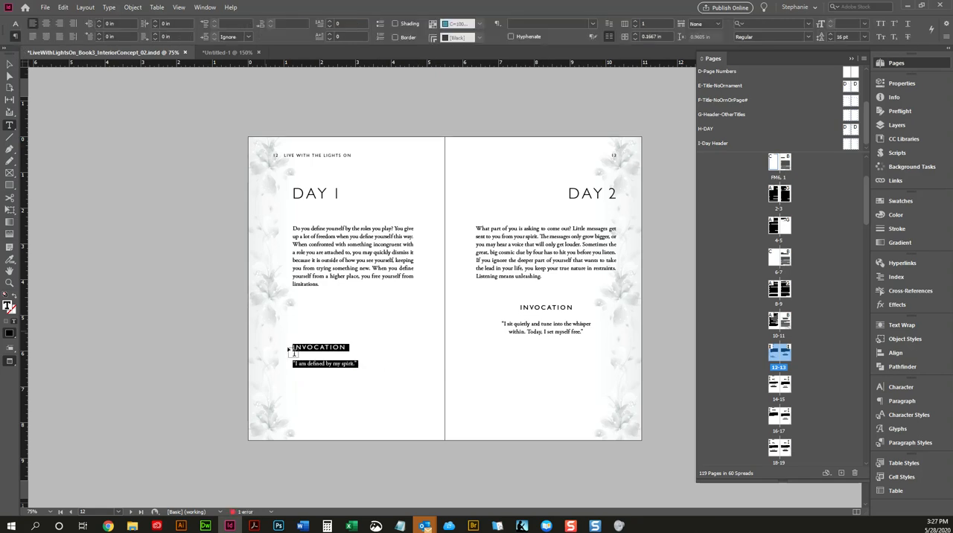
left_click(318, 348)
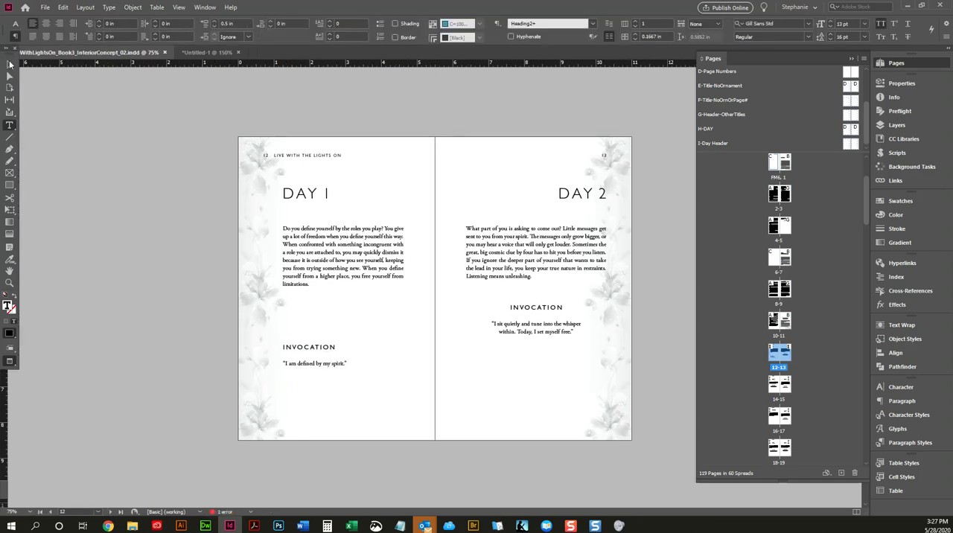
left_click(9, 64)
left_click(128, 180)
key("w")
Step: Try extending the Day 1 body frame downward to about 4.45 in high, and check the Invocation heading's paragraph style
key("w")
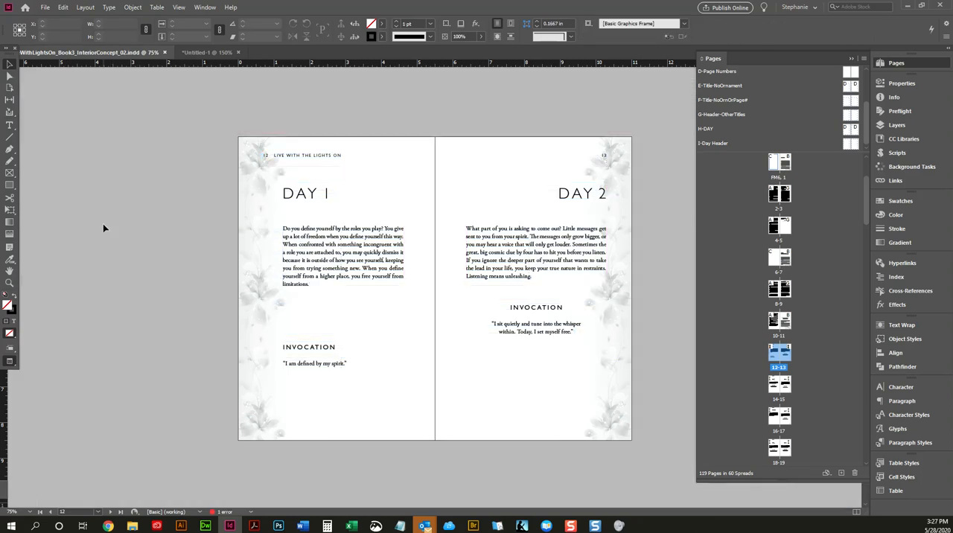
key("w")
left_click(368, 357)
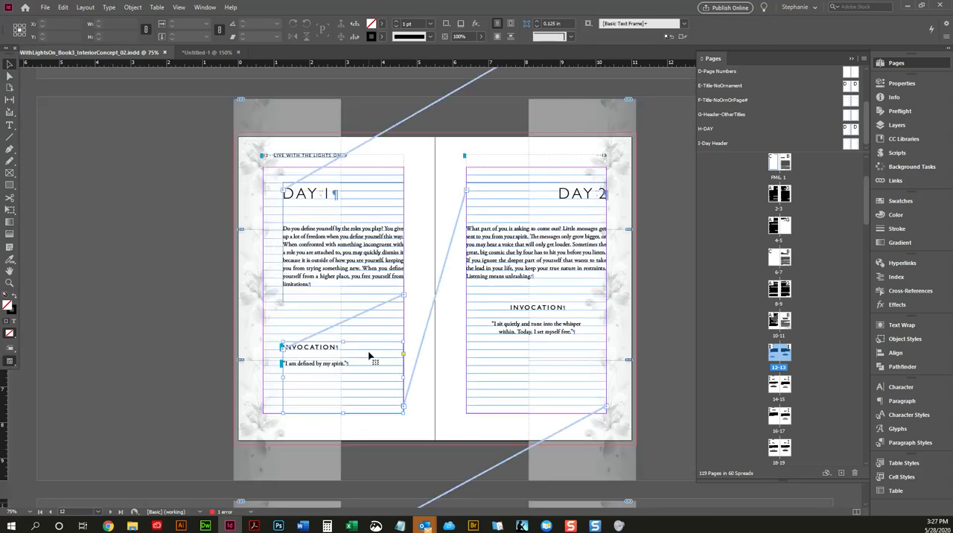
left_click(327, 293)
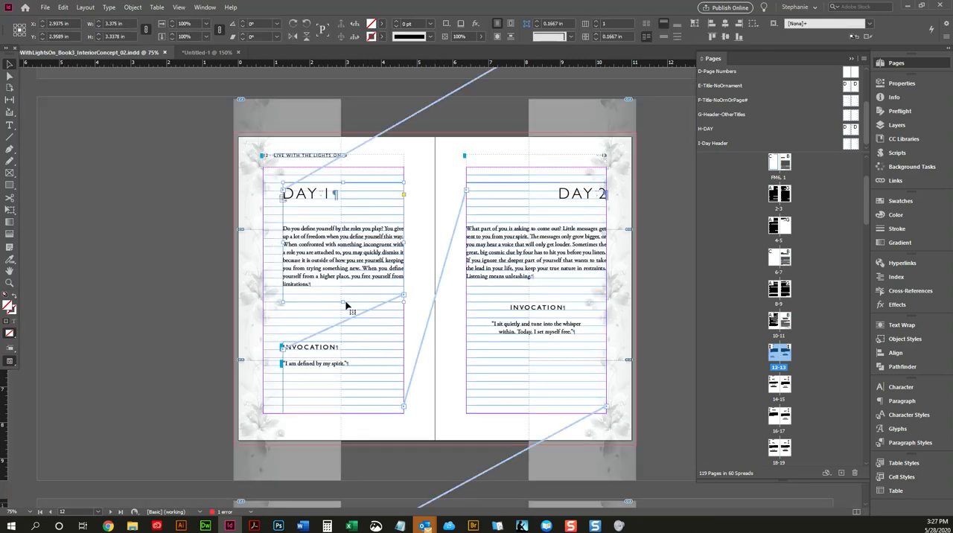
left_click_drag(342, 303, 343, 348)
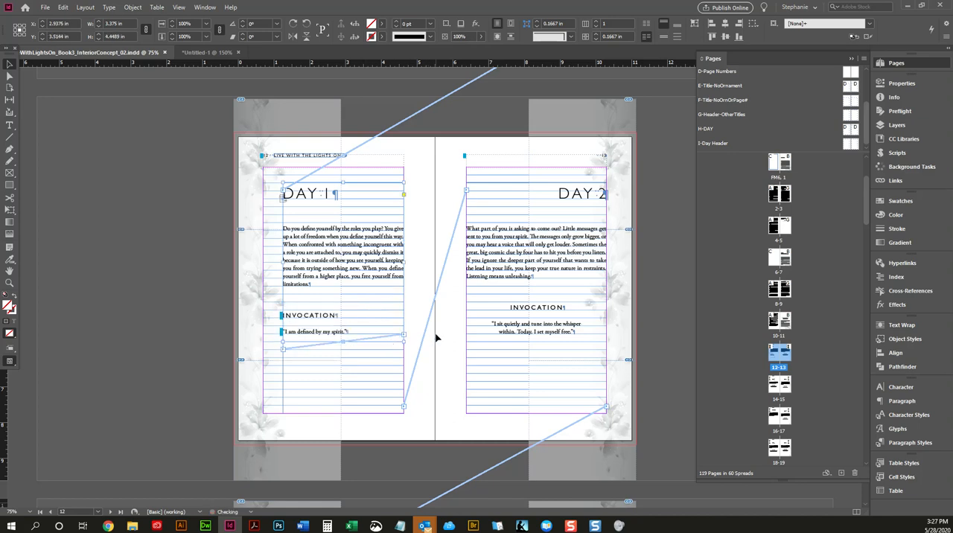
double_click(335, 313)
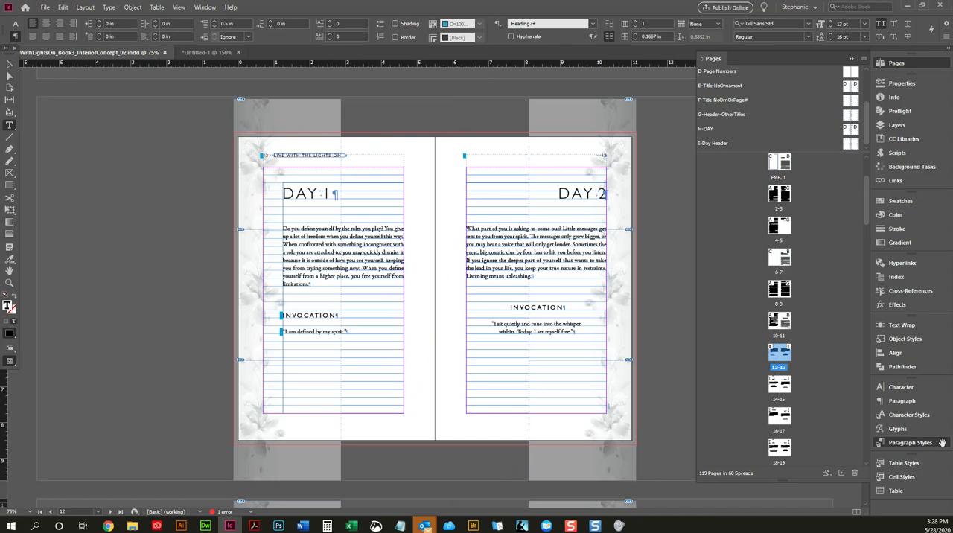
left_click(935, 444)
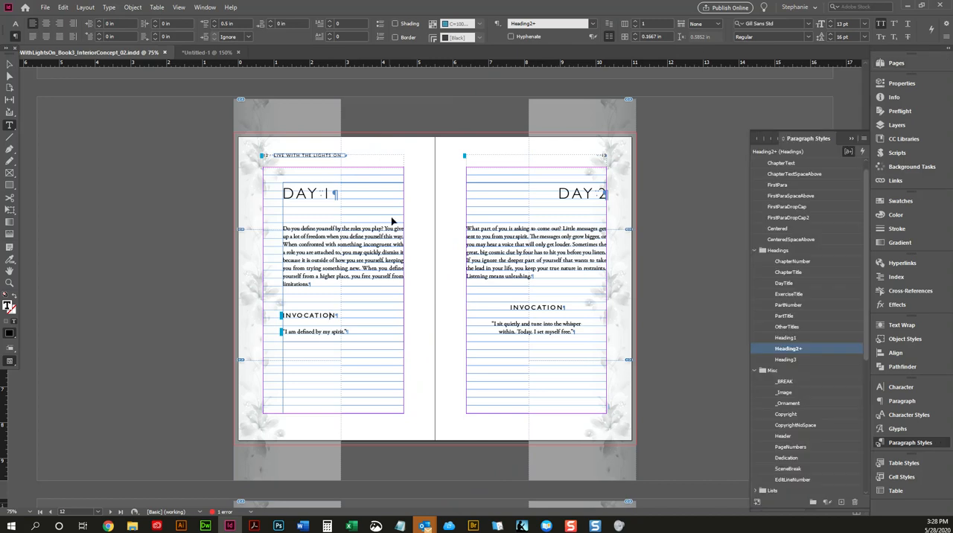
Step: Undo the extension of the Day 1 body frame, deselect it, and preview the spread
key("ctrl+z")
left_click(9, 64)
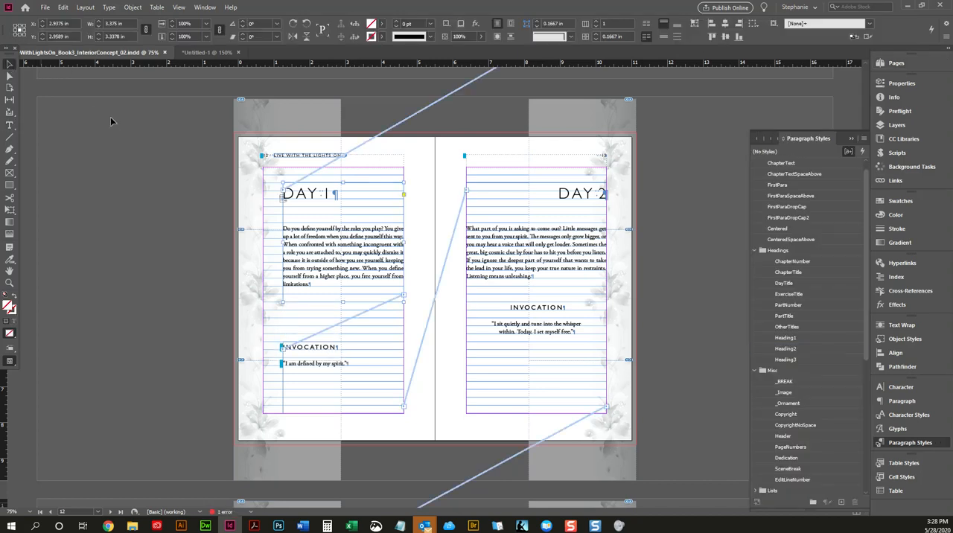
left_click(111, 120)
key("w")
key("w")
key("w")
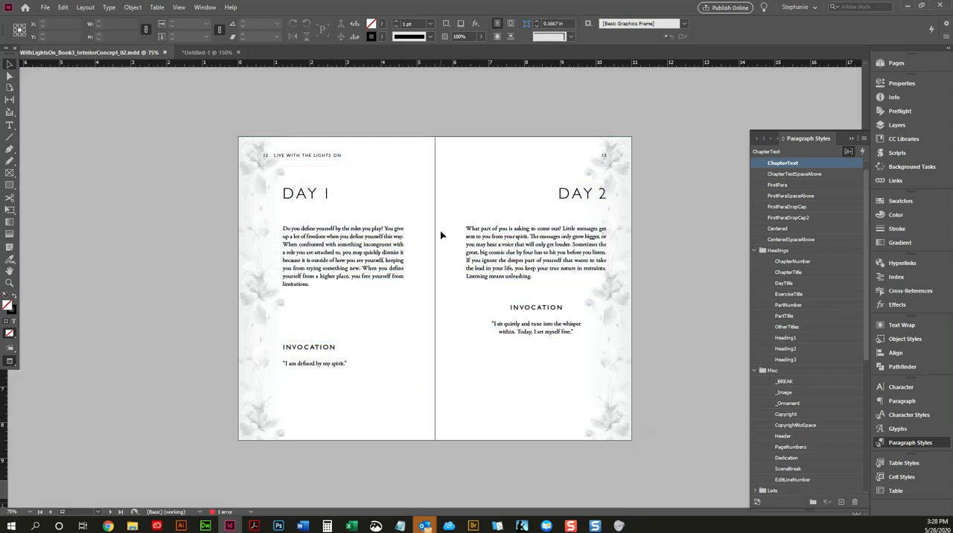
Step: Show the frames and guides, and select the Day 1 body frame together with the Invocation frame below it
key("w")
key("ctrl+a")
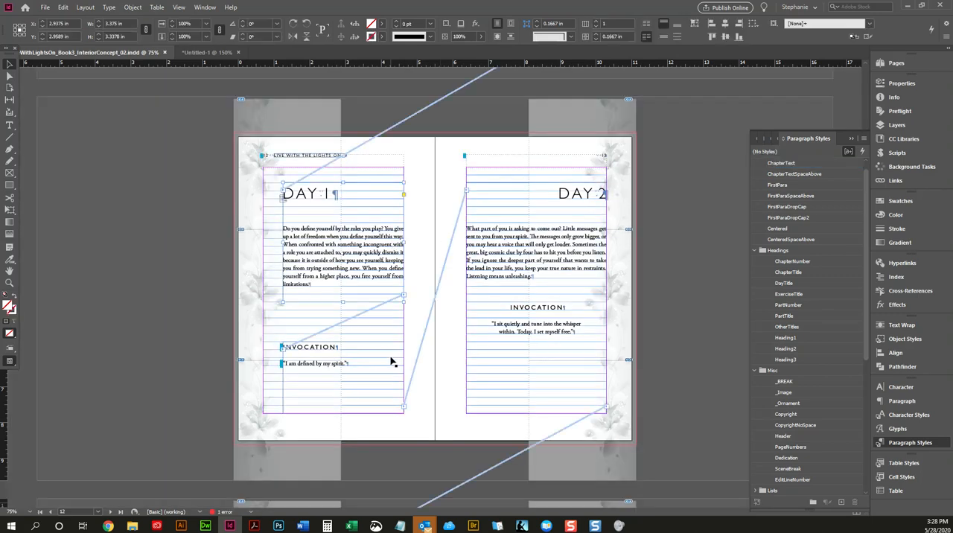
left_click(313, 356)
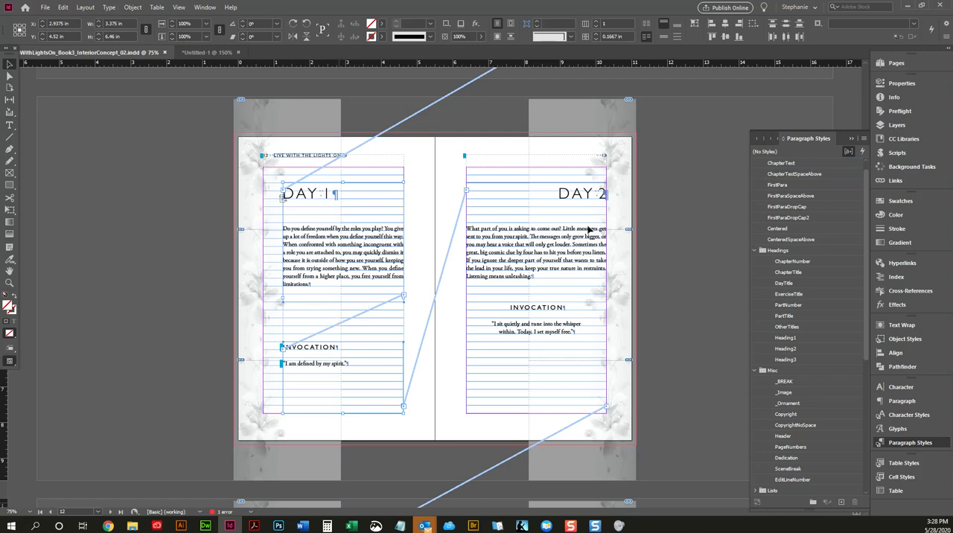
Step: Open the I-Day Header master spread and select the main text frame on its left-hand page
left_click(915, 65)
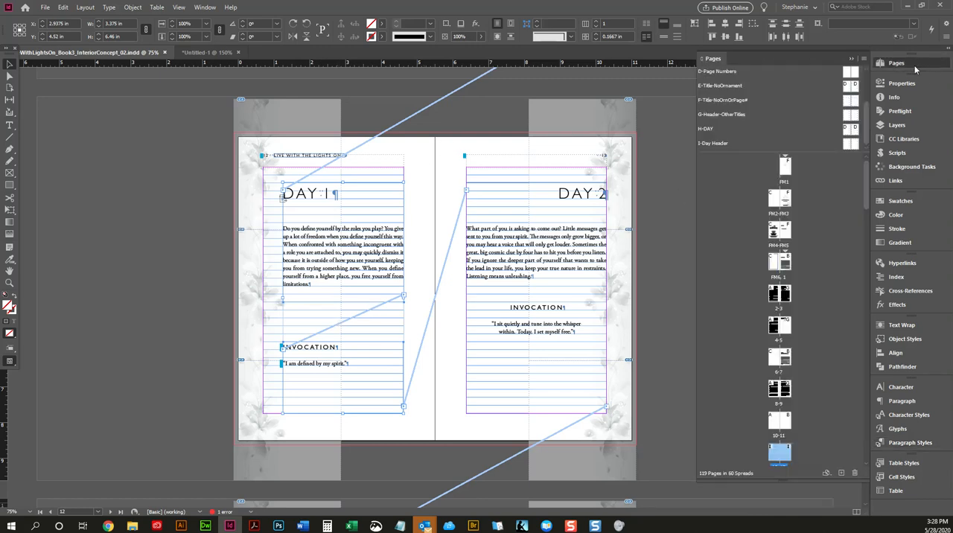
double_click(848, 143)
key("w")
key("w")
left_click(342, 206)
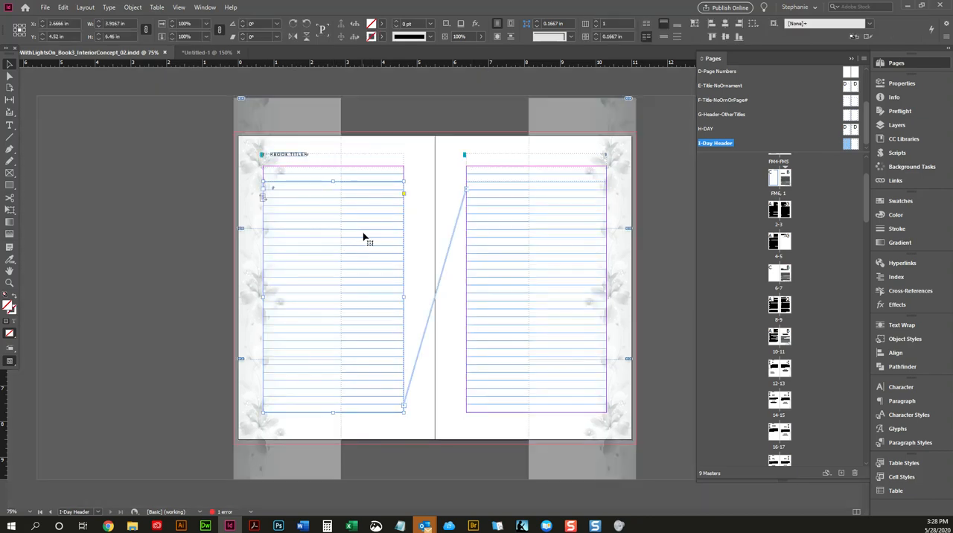
Step: Paste the copied Day 1 body and Invocation frames in place on the I-Day Header master's left-hand page
left_click(108, 184)
left_click(62, 7)
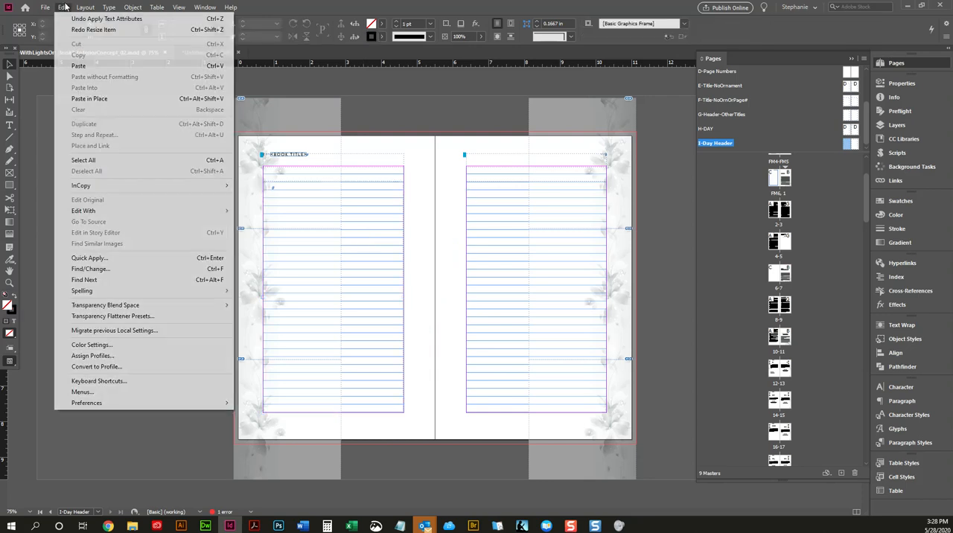
left_click(98, 99)
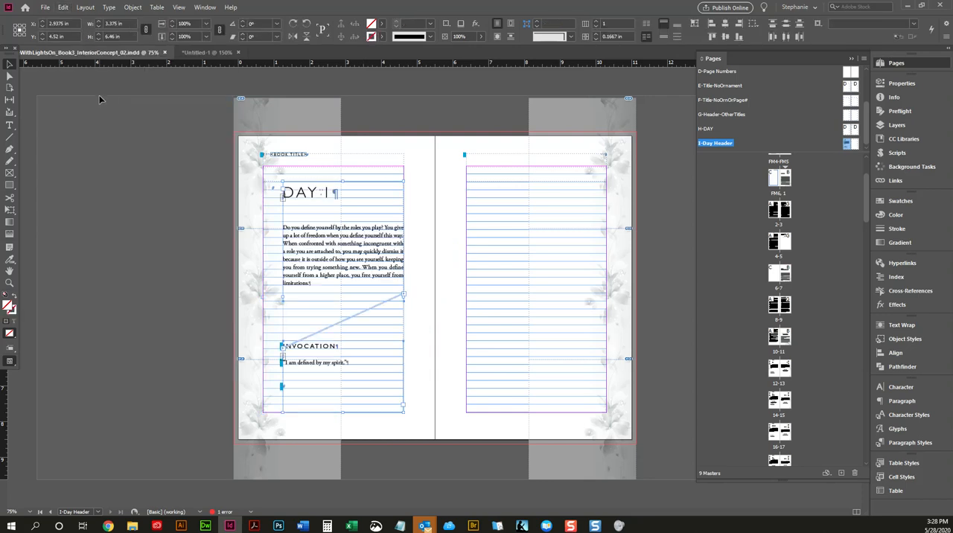
left_click(138, 203)
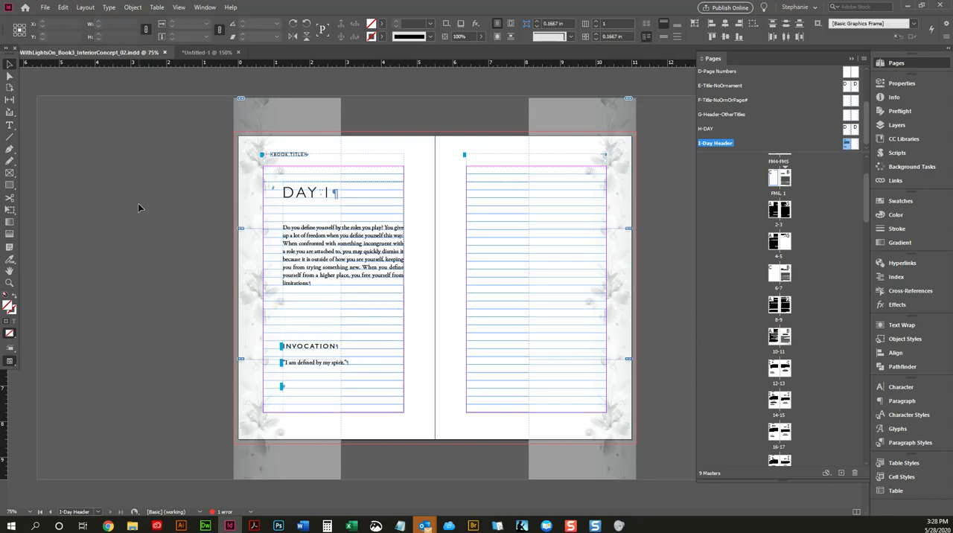
Step: Add a vertical guide at the pasted frames' left edge and a horizontal guide at the Invocation frame's top edge
left_click(387, 228)
left_click_drag(3, 390, 284, 376)
left_click_drag(409, 64, 393, 340)
Step: Delete the pasted Invocation and Day 1 body frames from the master page, keeping the guides
left_click(434, 363)
left_click(384, 368)
key("Delete")
left_click(371, 242)
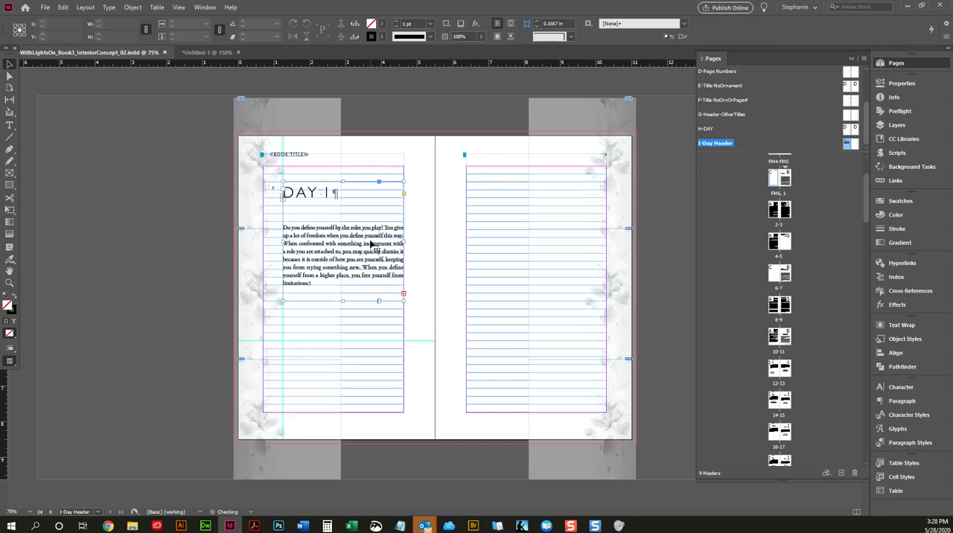
key("Delete")
Step: Resize the left-hand page's main text frame to about 3.37 × 4.45 in, snapping its left and bottom edges to the guides
left_click(364, 215)
key("w")
key("w")
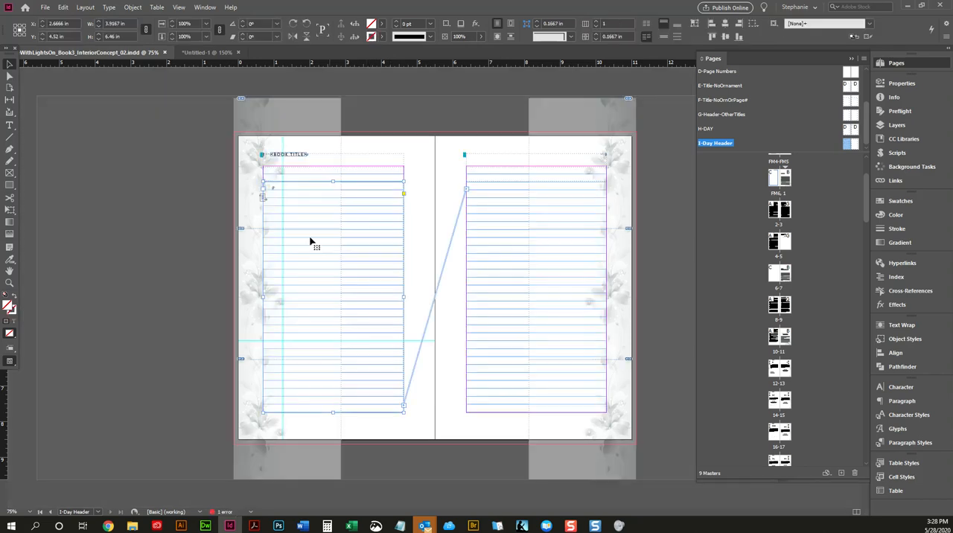
left_click(265, 297)
left_click(467, 191)
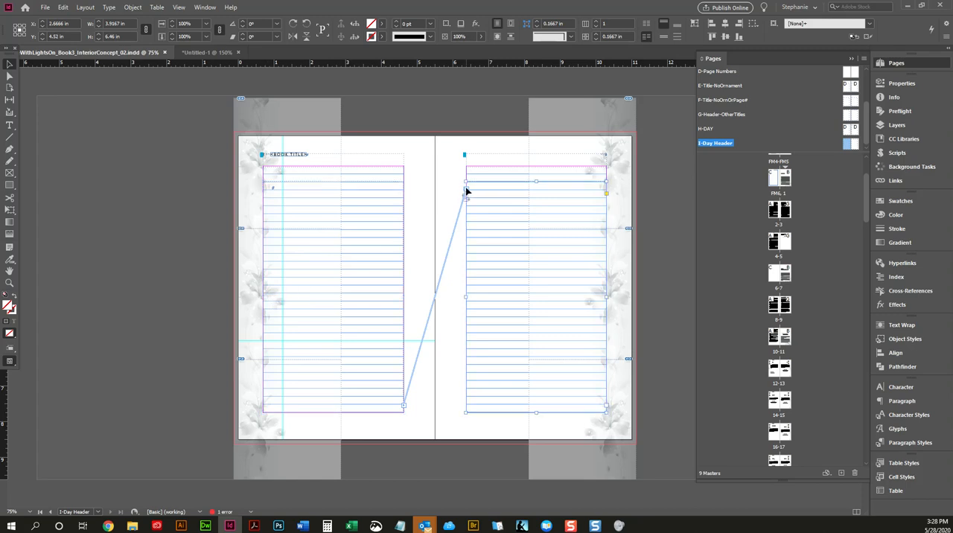
left_click(341, 186)
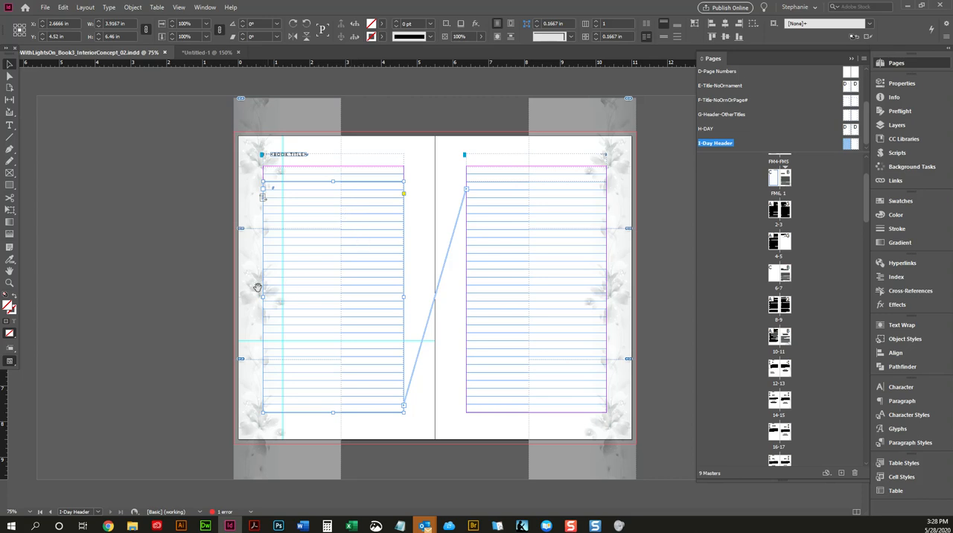
left_click_drag(262, 298, 283, 305)
left_click(368, 214)
left_click_drag(344, 412, 344, 341)
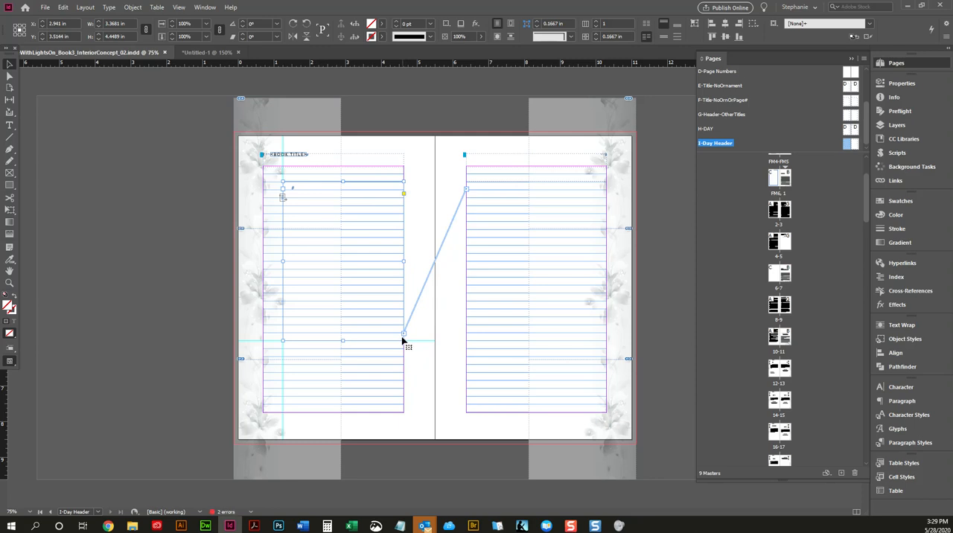
Step: Thread a new text frame from the left-hand main frame and fit it directly below, about 3.37 × 2.01 in, down to the margin
left_click(404, 333)
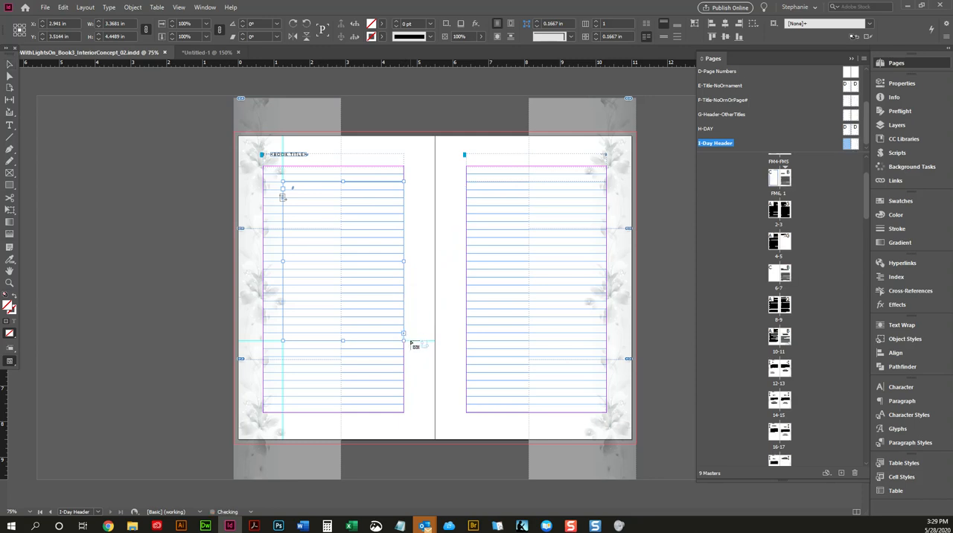
left_click(410, 355)
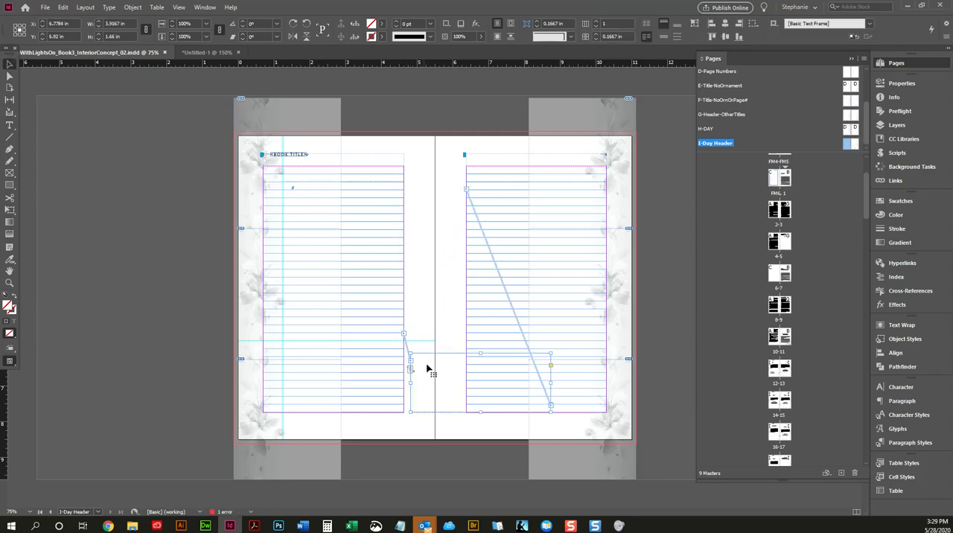
left_click_drag(423, 372, 307, 364)
left_click_drag(423, 370, 404, 370)
left_click_drag(345, 401, 345, 413)
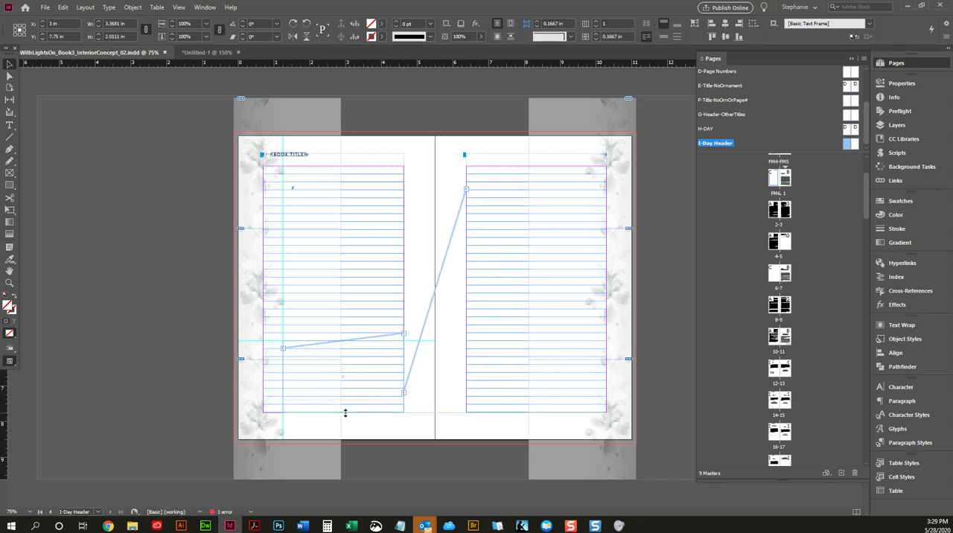
left_click(503, 306)
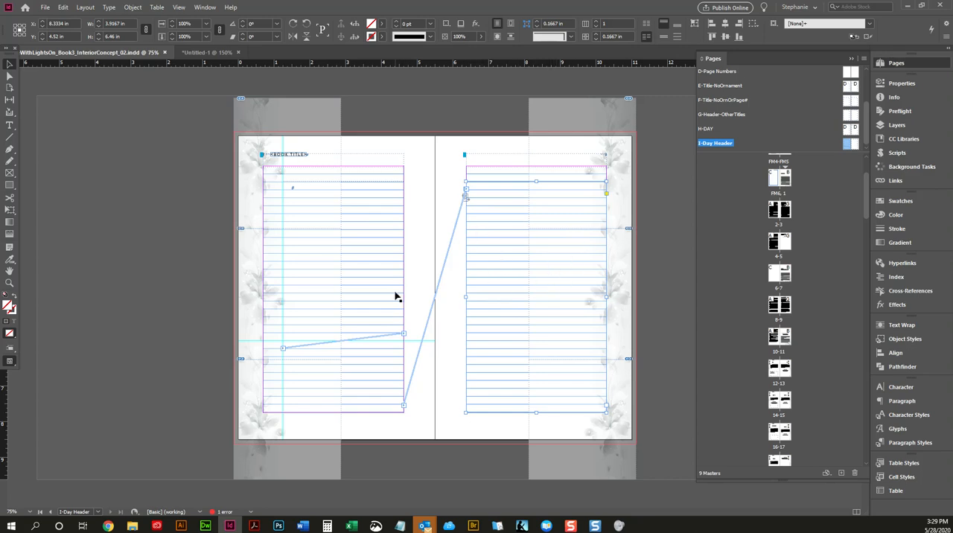
left_click(134, 197)
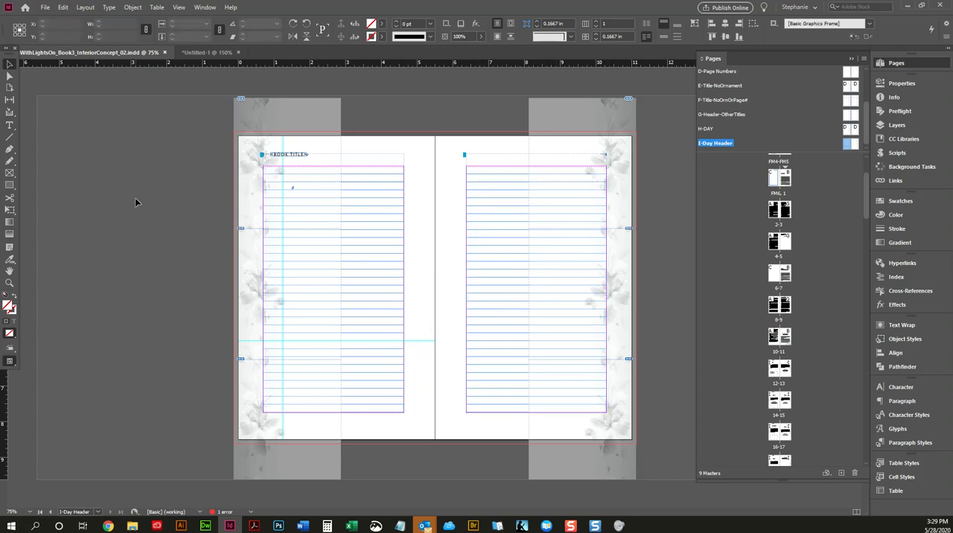
Step: Draw a spacer rectangle about 0.55 in wide between the left-hand page's outer margin and guide, and move it to the right-hand page's outer margin
key("m")
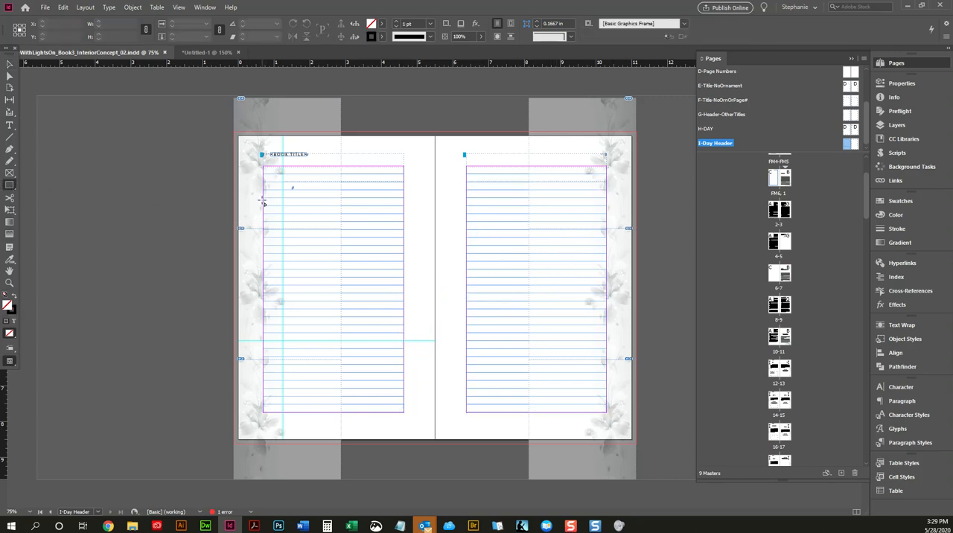
left_click_drag(263, 202, 283, 240)
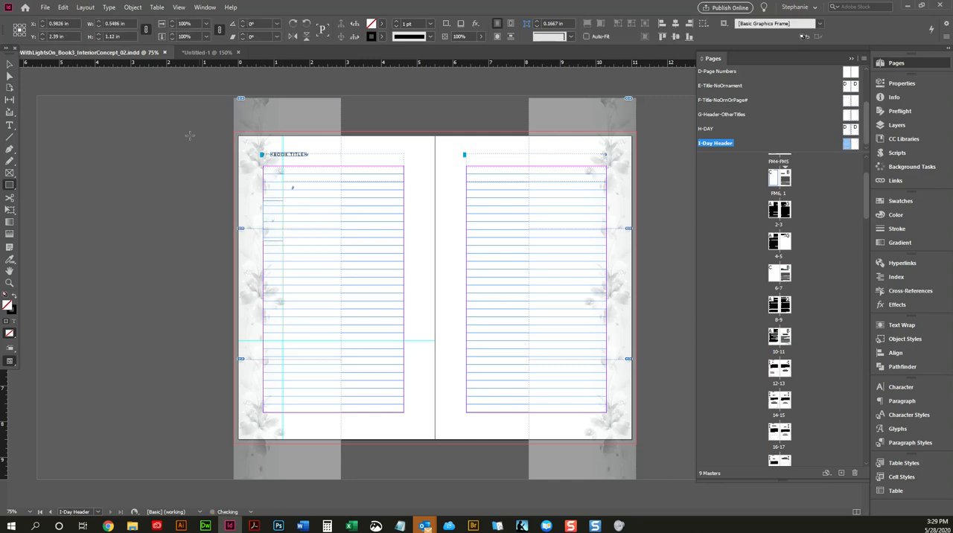
left_click(9, 64)
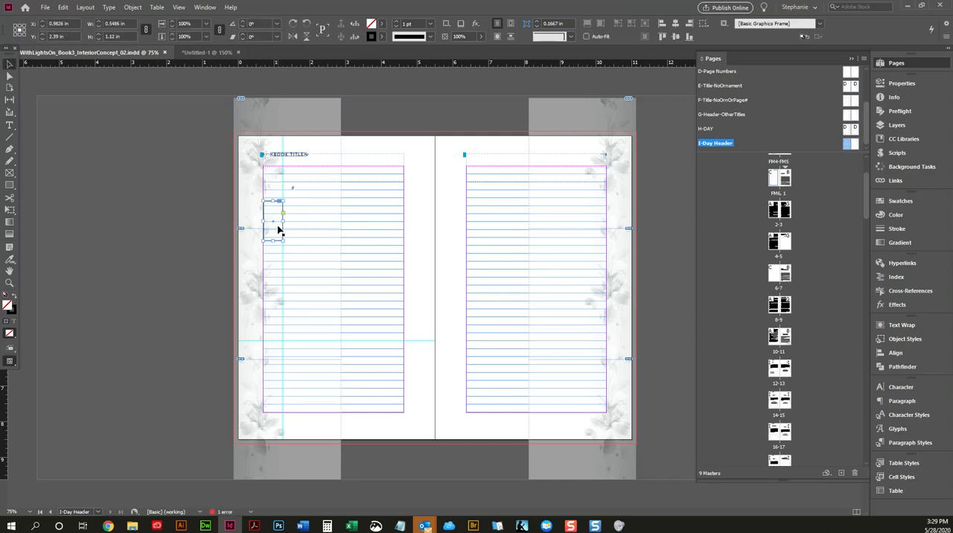
left_click_drag(274, 225, 598, 233)
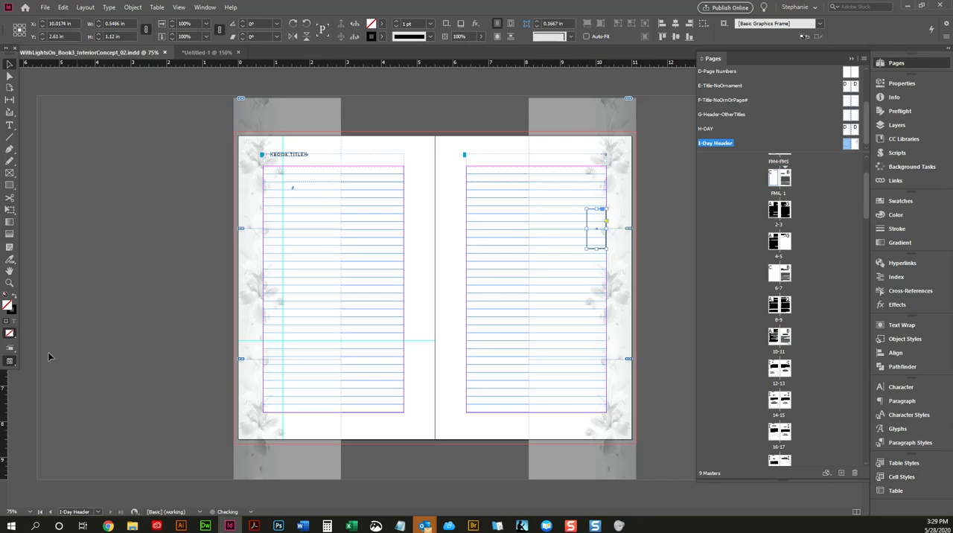
Step: Add a vertical guide at the spacer rectangle's inner edge on the right-hand page, and delete the rectangle
left_click_drag(4, 383, 587, 374)
left_click(654, 257)
left_click(599, 252)
left_click(599, 251)
key("Delete")
Step: Resize the right-hand page's main text frame to about 3.37 × 4.45 in, up to the vertical guide and level with the left-hand frame
left_click(494, 257)
left_click_drag(607, 296, 586, 297)
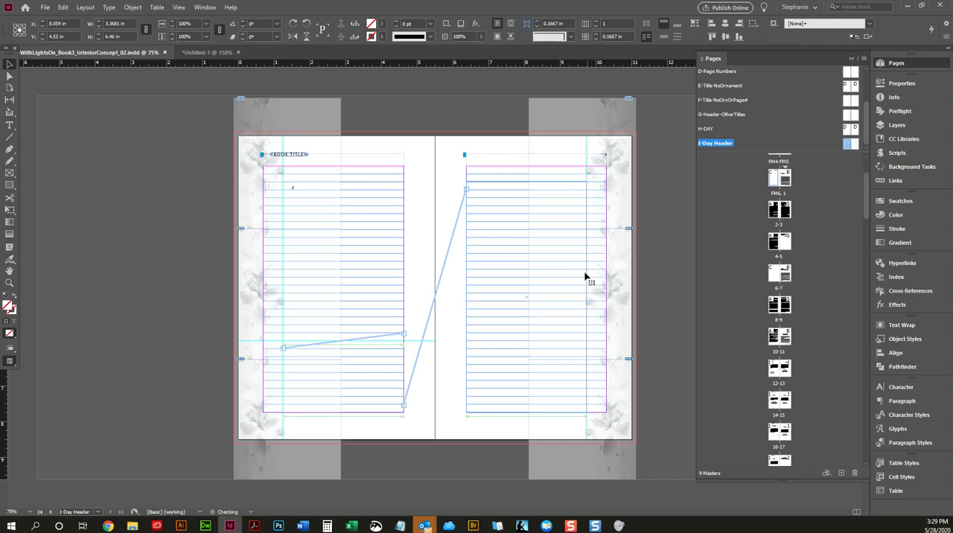
left_click_drag(526, 408, 526, 341)
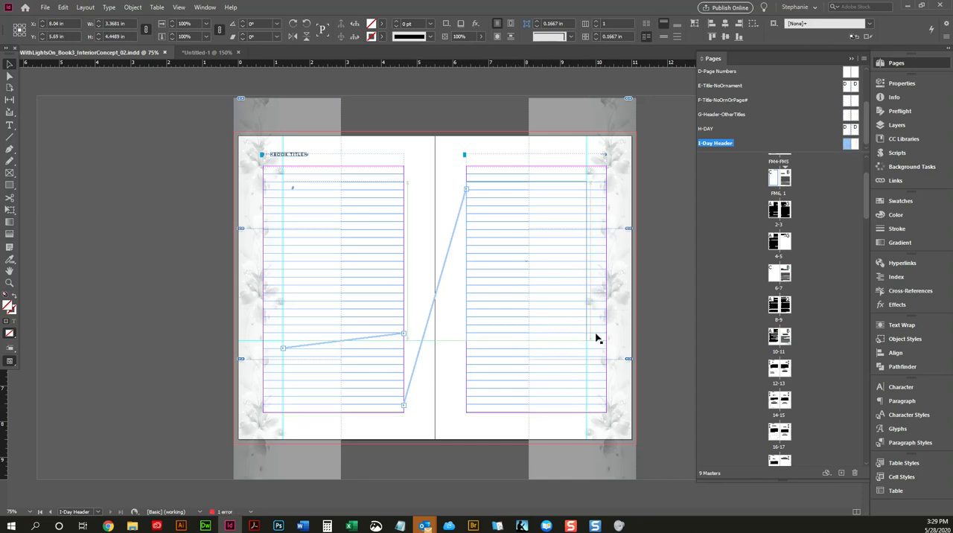
Step: Thread a new text frame from the right-hand main frame and fit it directly below at about 3.37 × 2.01 in
left_click(586, 335)
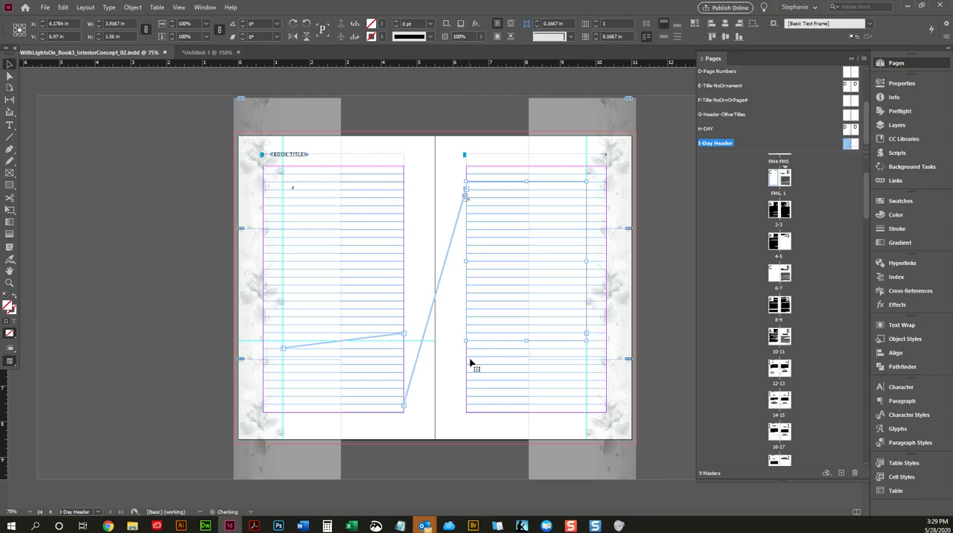
left_click_drag(459, 384, 466, 384)
left_click_drag(531, 357, 532, 341)
left_click_drag(601, 376, 587, 376)
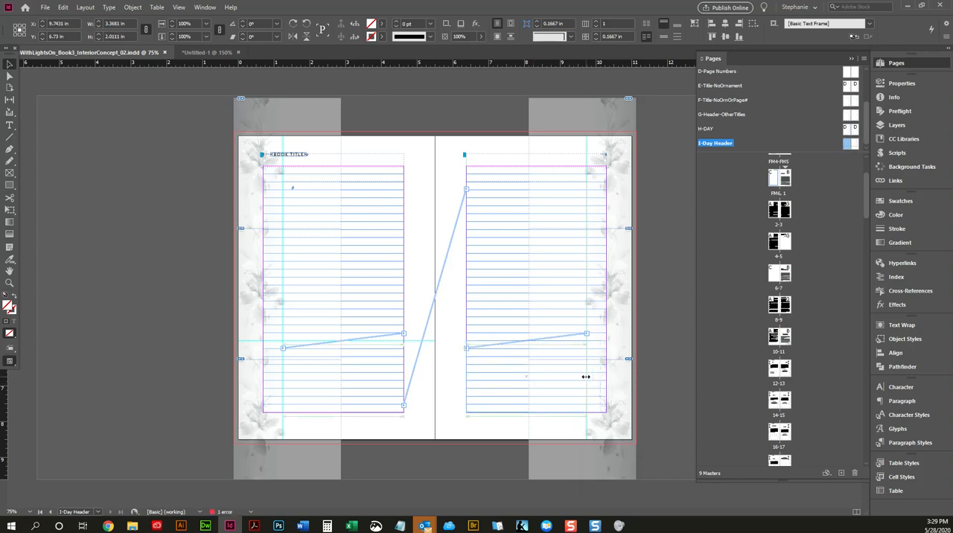
left_click(192, 382)
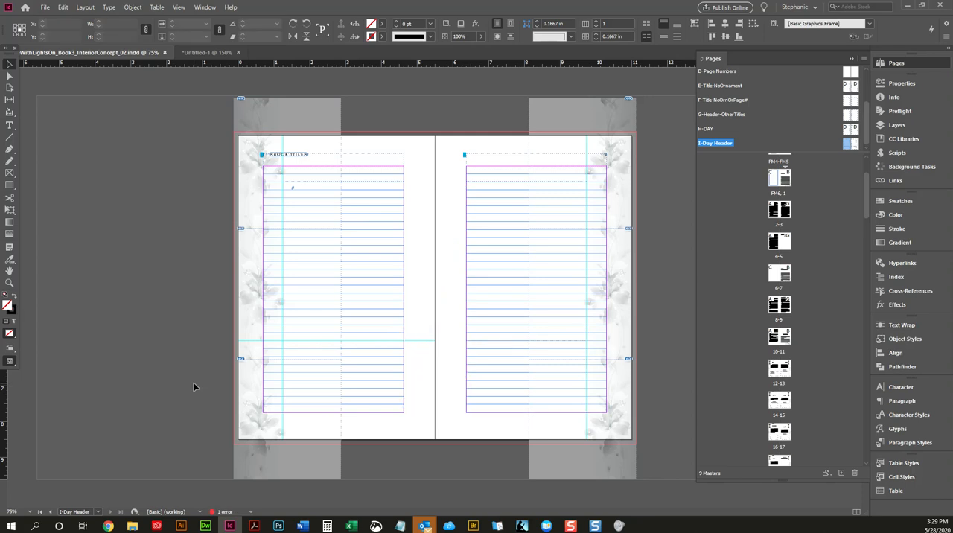
Step: View the Day 3 and Day 4 layout on pages 14–15, and return to the Day 1 spread on pages 12–13
left_click(772, 406)
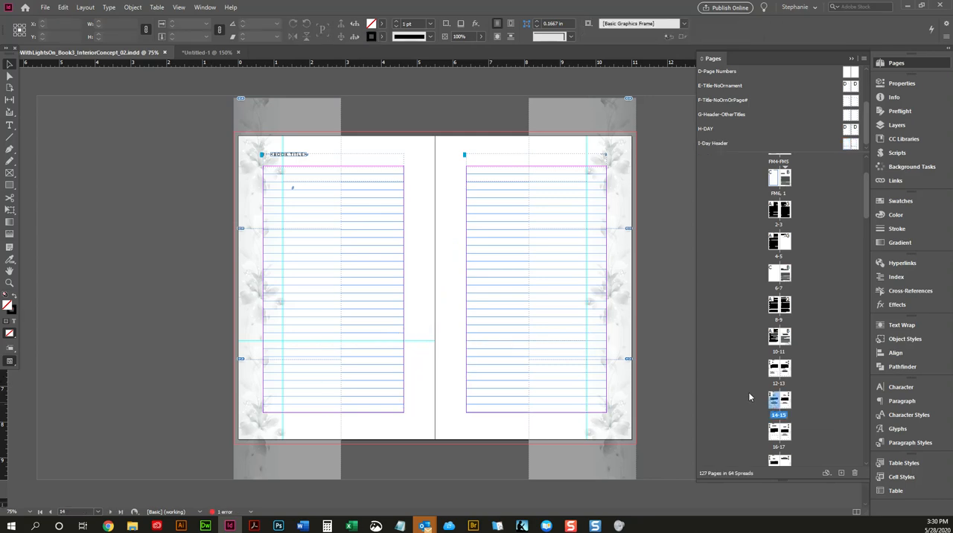
double_click(784, 412)
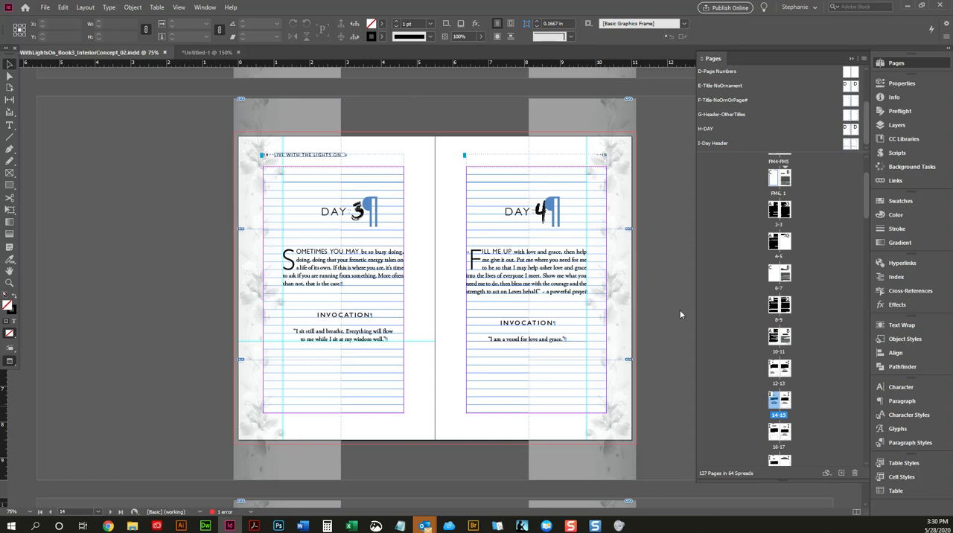
scroll(680, 309, "up", 8)
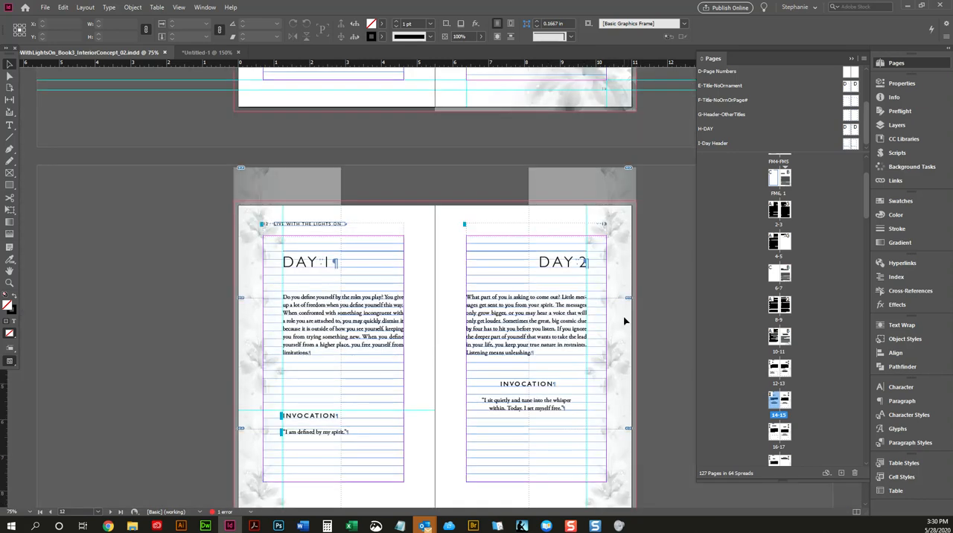
Step: Preview the Day 1 spread without guides and reapply the I-Day Header master to page 12
key("w")
left_click(343, 445)
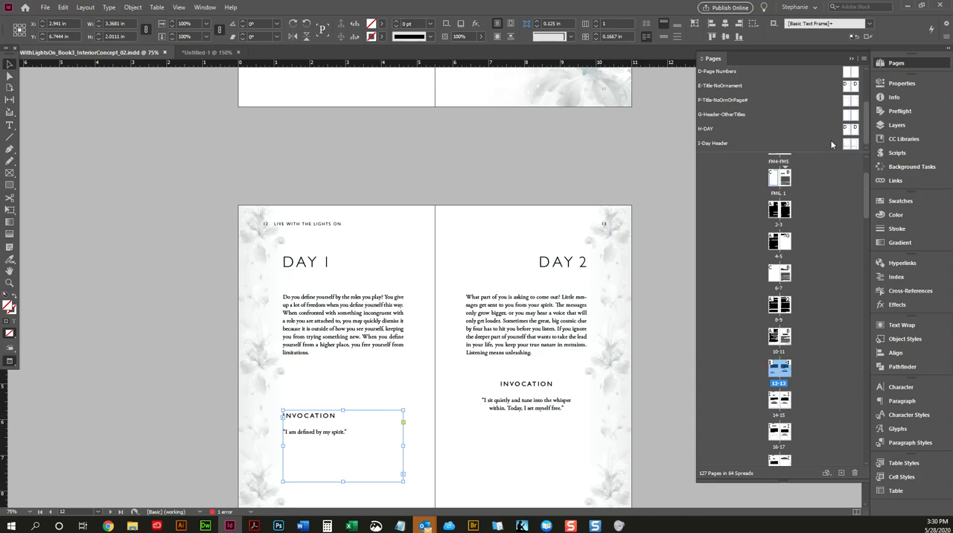
left_click_drag(849, 143, 778, 371)
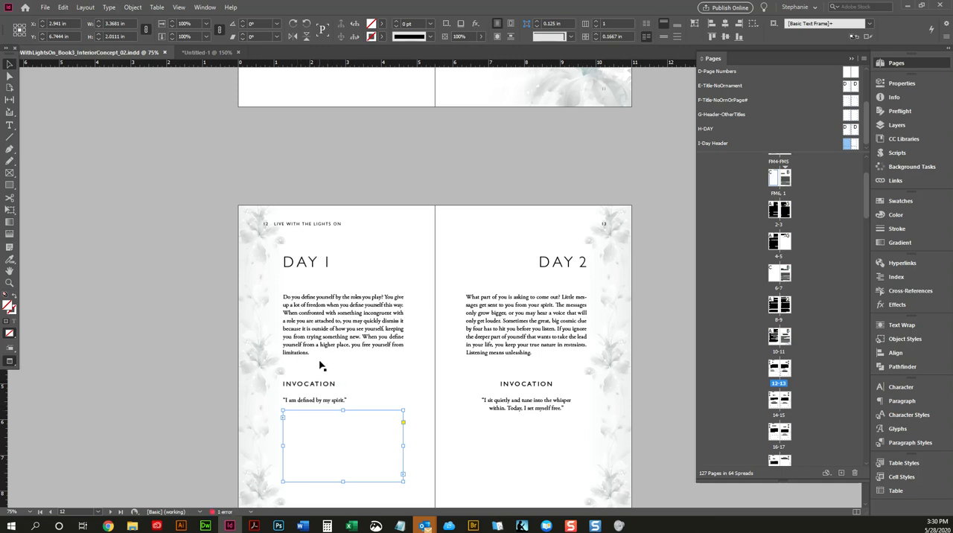
Step: Redefine the Heading2 paragraph style from the left-aligned Invocation heading on the Day 1 page
scroll(320, 365, "down", 2)
double_click(331, 310)
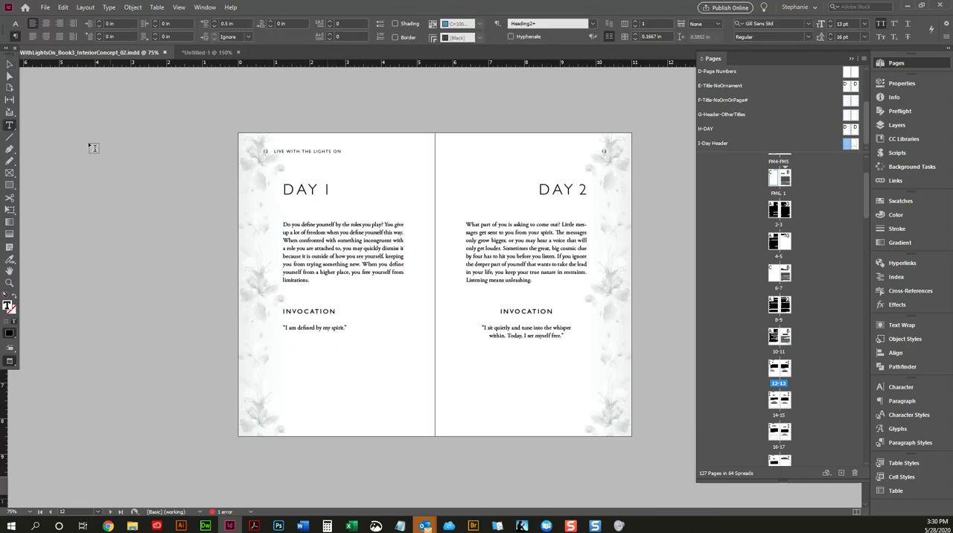
left_click(10, 64)
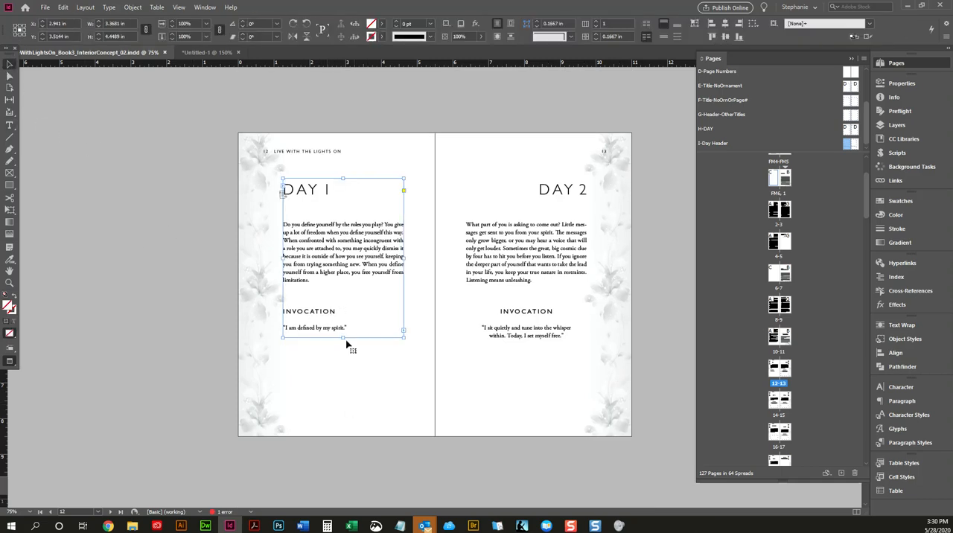
double_click(339, 309)
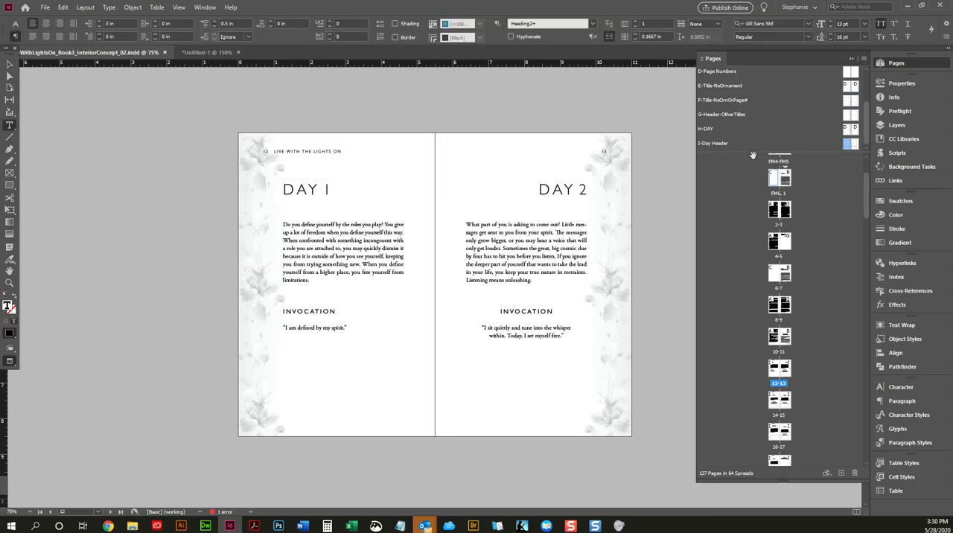
left_click(910, 442)
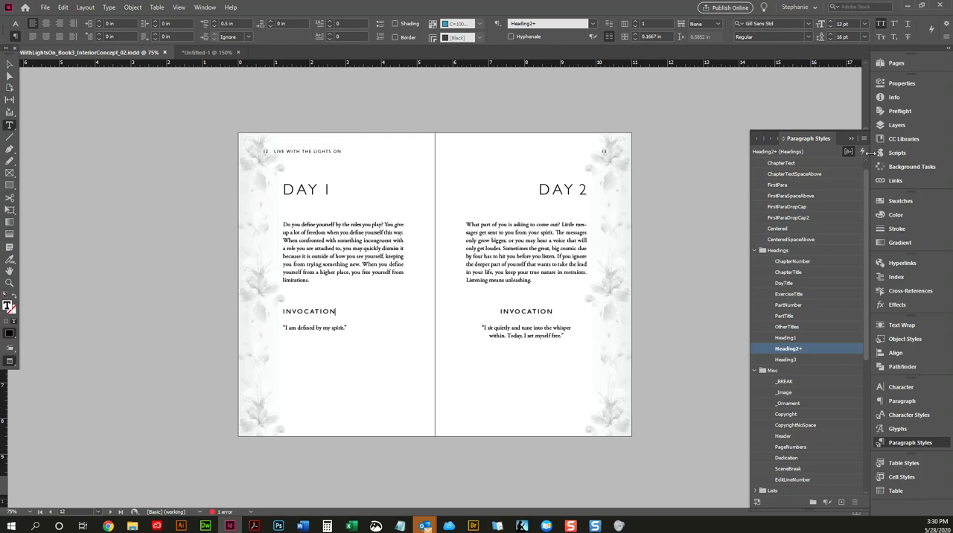
left_click(863, 139)
left_click(701, 178)
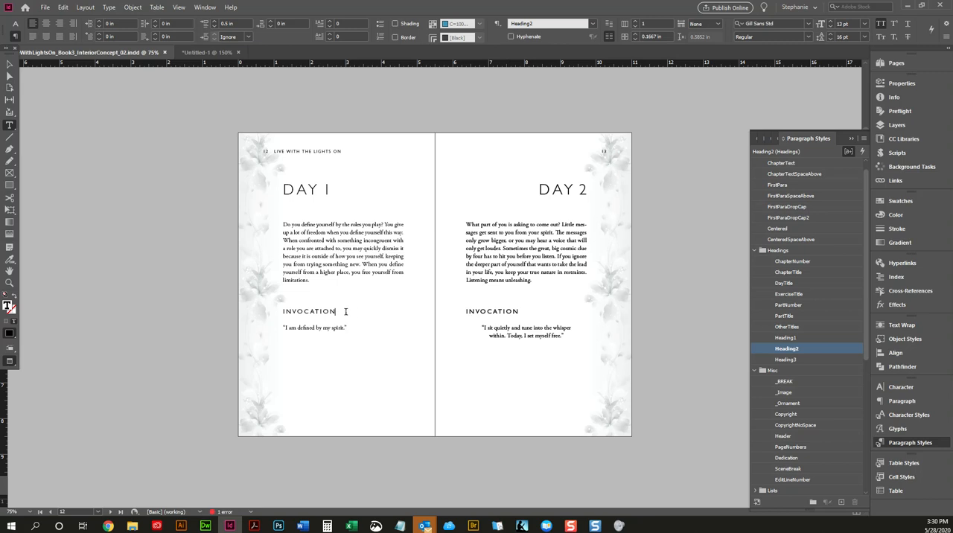
Step: Edit the Heading2 paragraph style so its keep options start the paragraph in the next frame
right_click(778, 347)
left_click(787, 354)
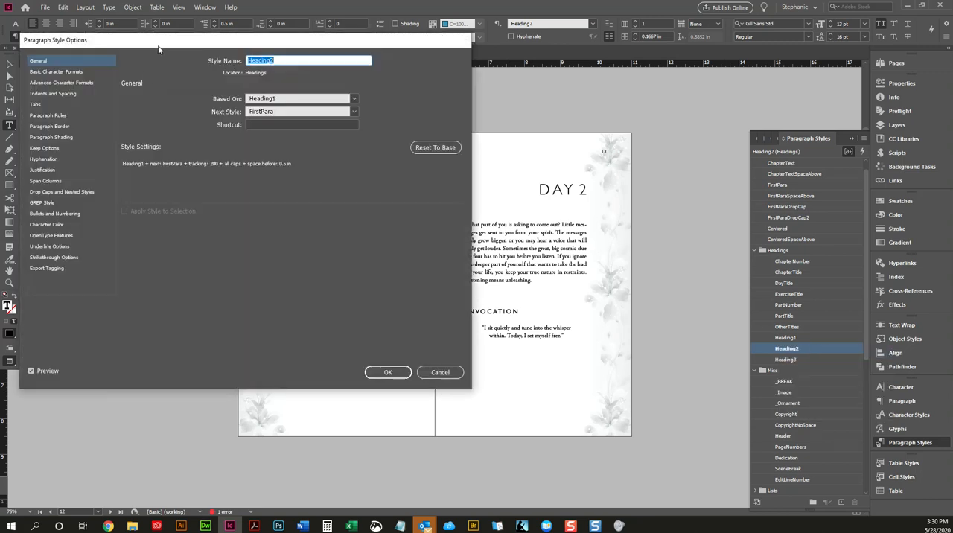
left_click_drag(158, 49, 616, 72)
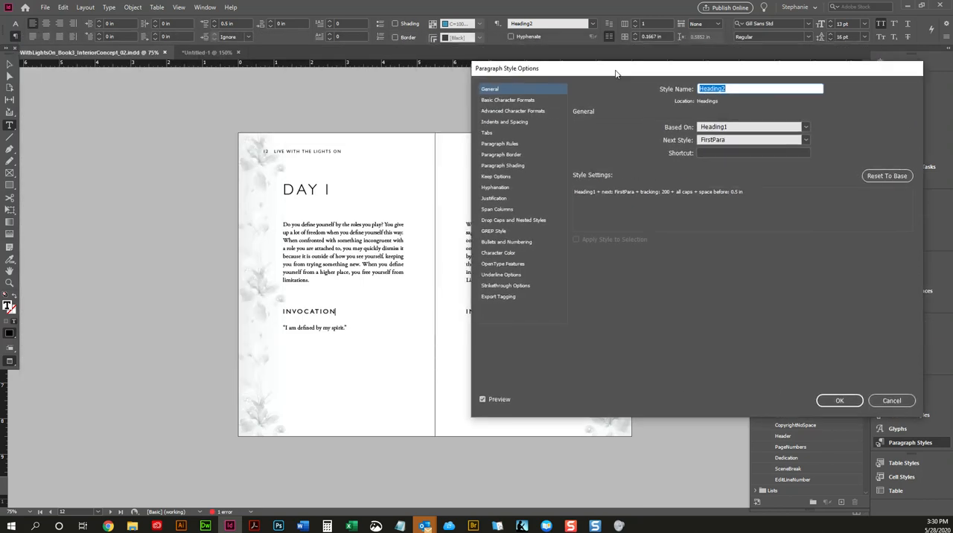
left_click(517, 123)
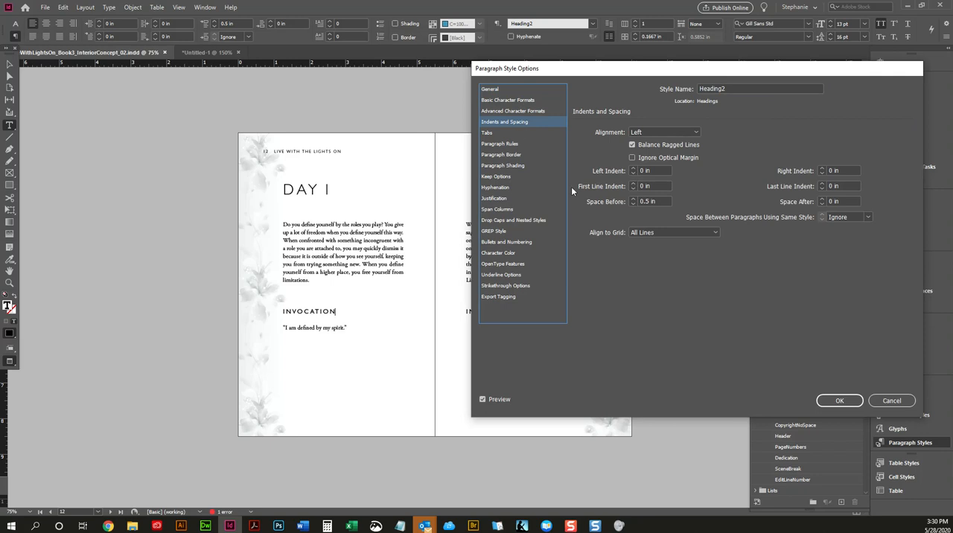
left_click(495, 134)
left_click(501, 121)
left_click(503, 133)
left_click(505, 145)
left_click(502, 100)
left_click(504, 111)
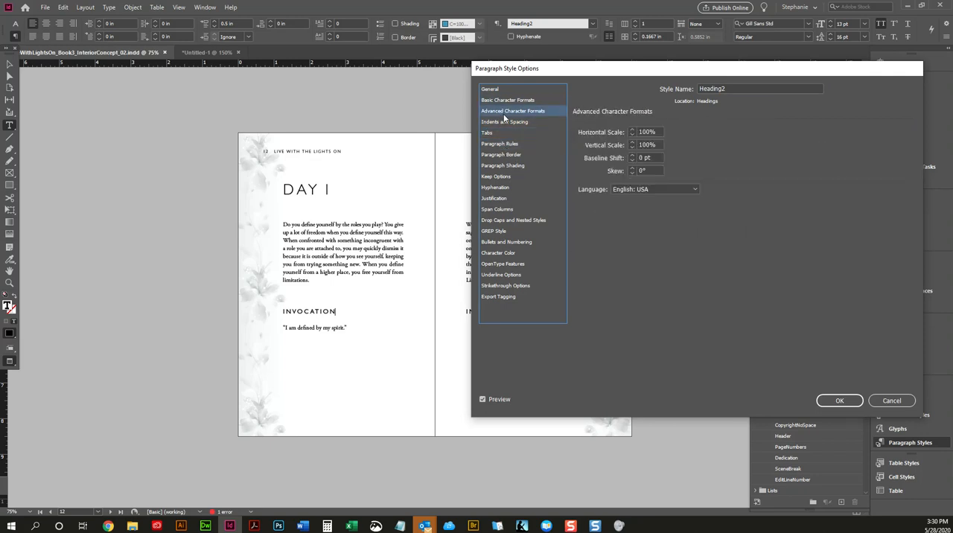
left_click(504, 122)
left_click(498, 133)
left_click(500, 144)
left_click(503, 165)
left_click(512, 177)
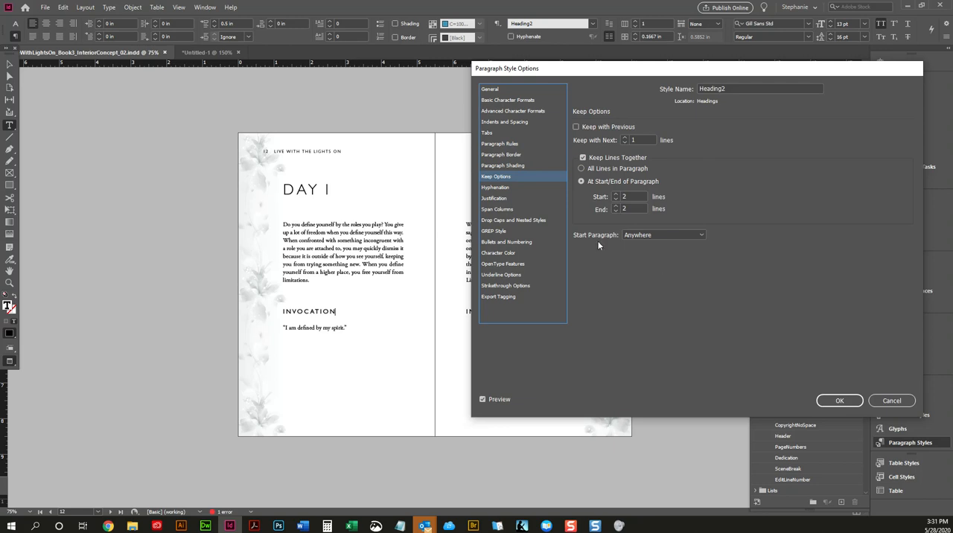
left_click(636, 236)
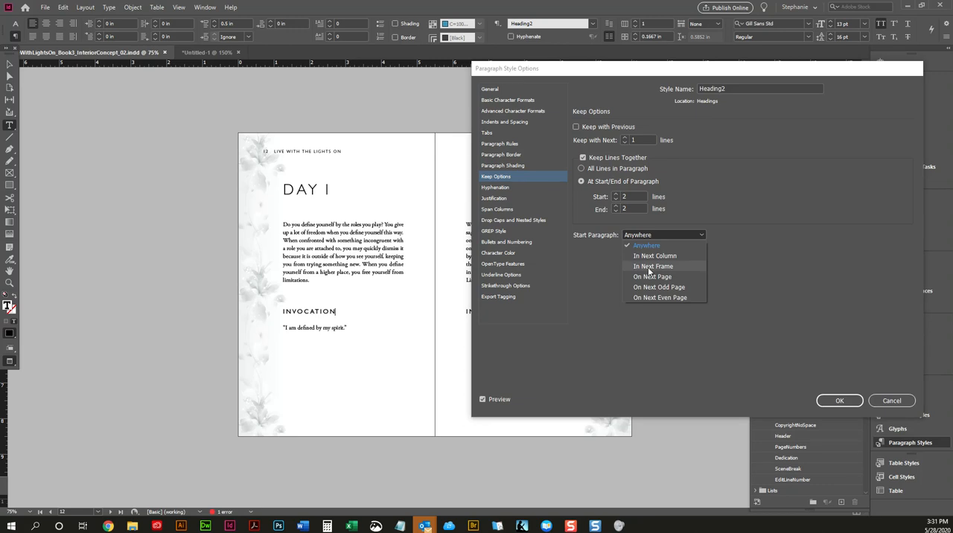
left_click(650, 266)
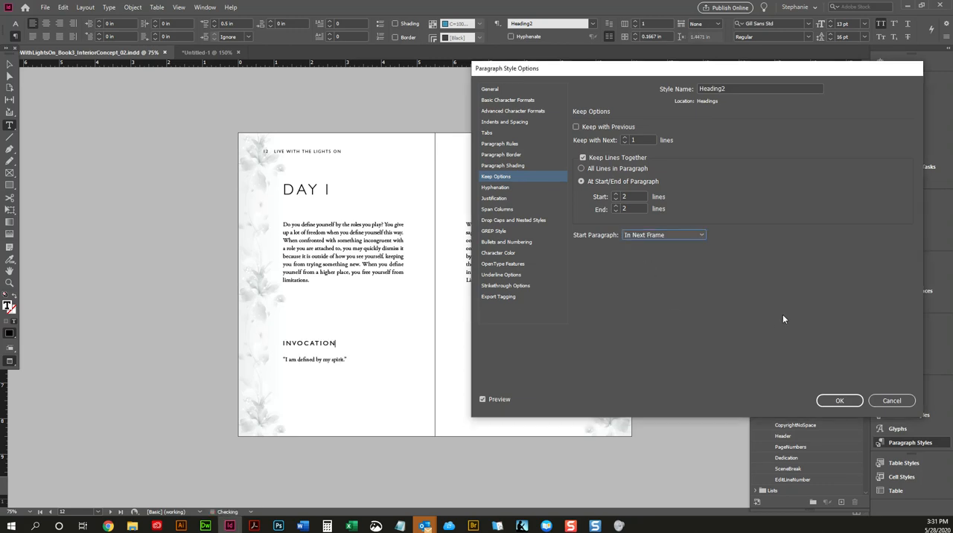
left_click(838, 400)
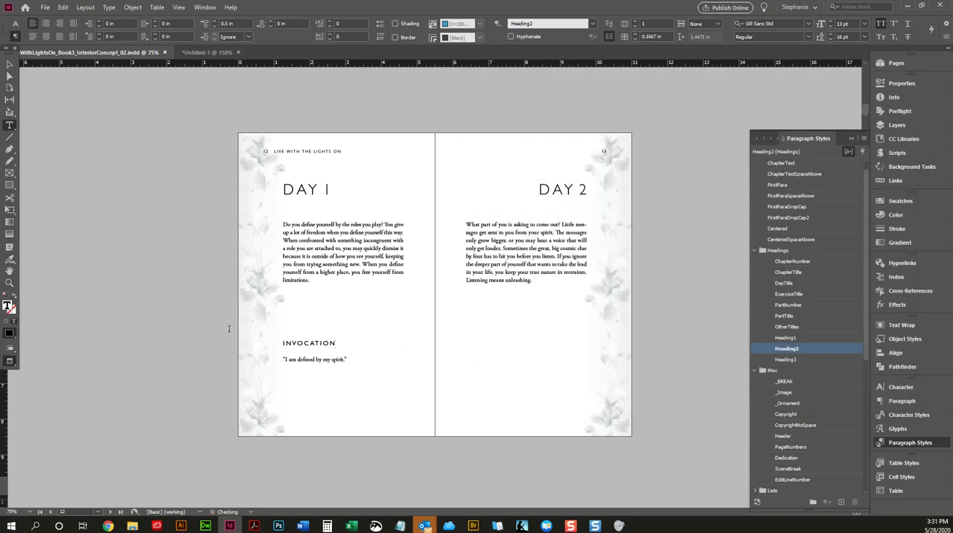
Step: Display the guides again and apply the right-hand page of the I-Day Header master to page 13
left_click(11, 67)
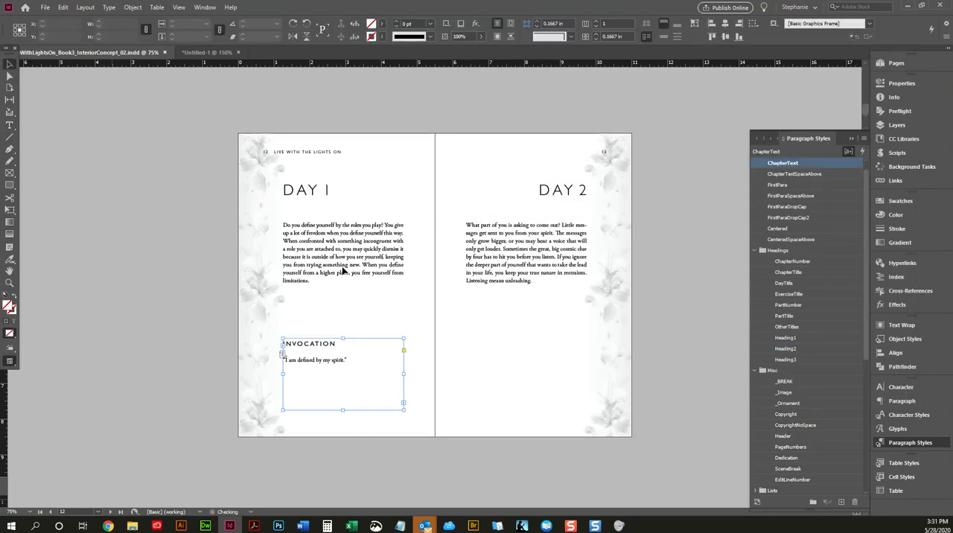
key("w")
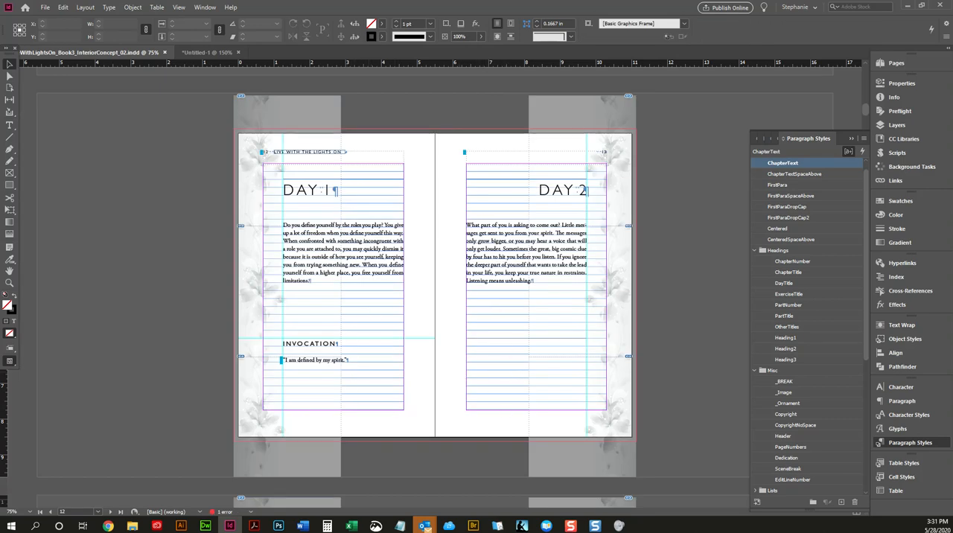
left_click(897, 62)
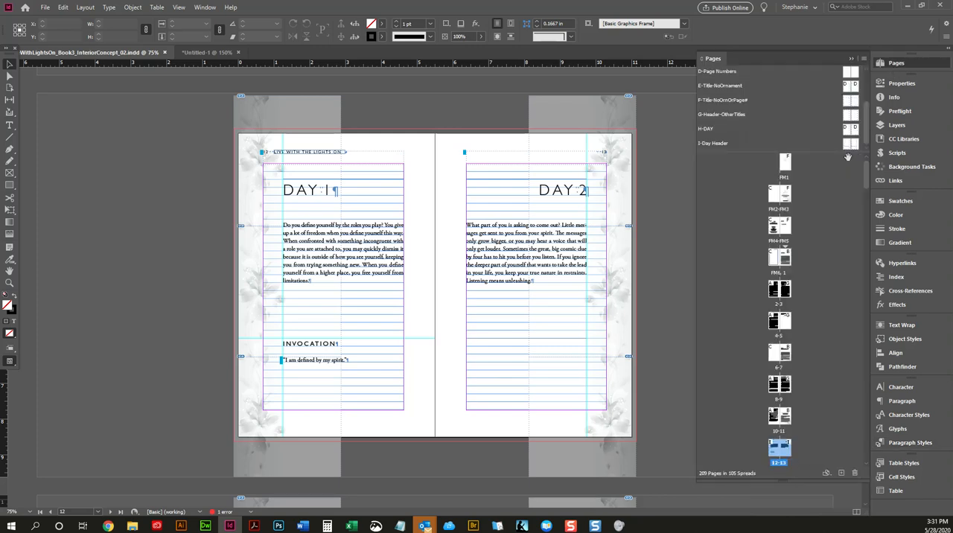
left_click_drag(856, 145, 787, 447)
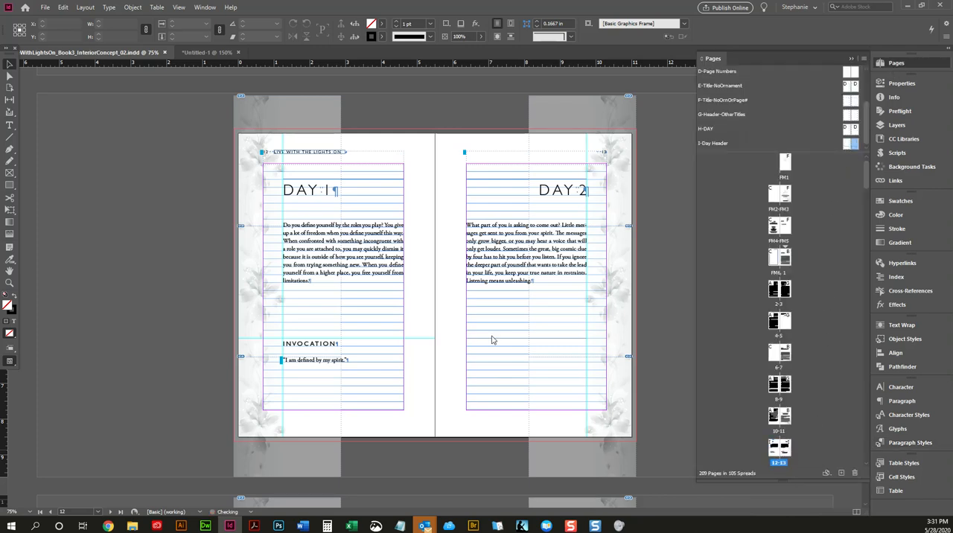
scroll(491, 340, "down", 5)
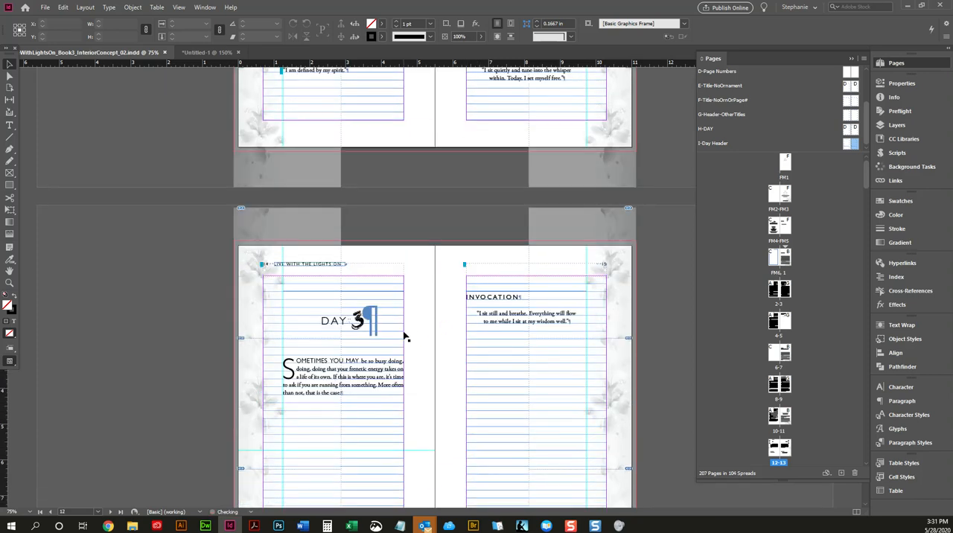
scroll(425, 300, "up", 10)
scroll(428, 299, "down", 5)
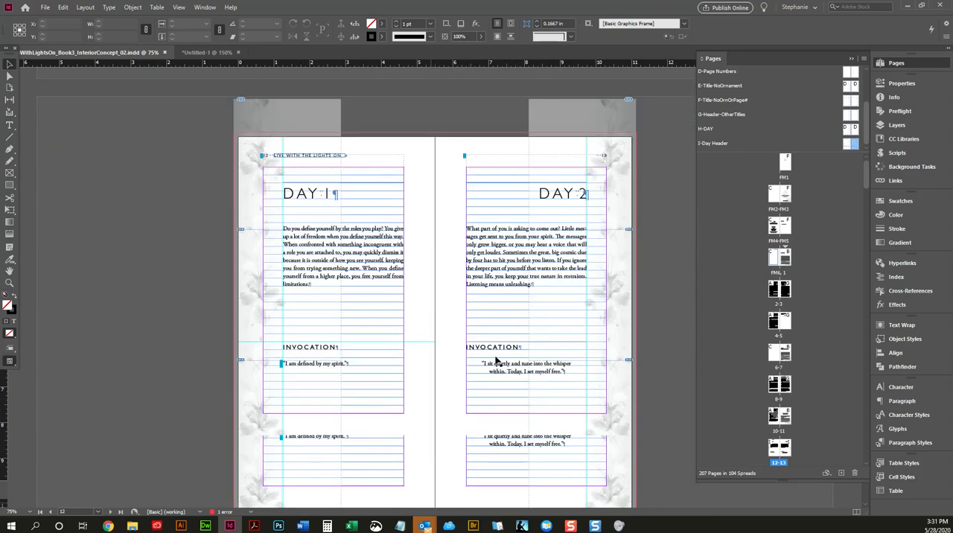
Step: Redefine the BlockQuote paragraph style from the Day 1 Invocation quote and preview the spread without guides
double_click(372, 366)
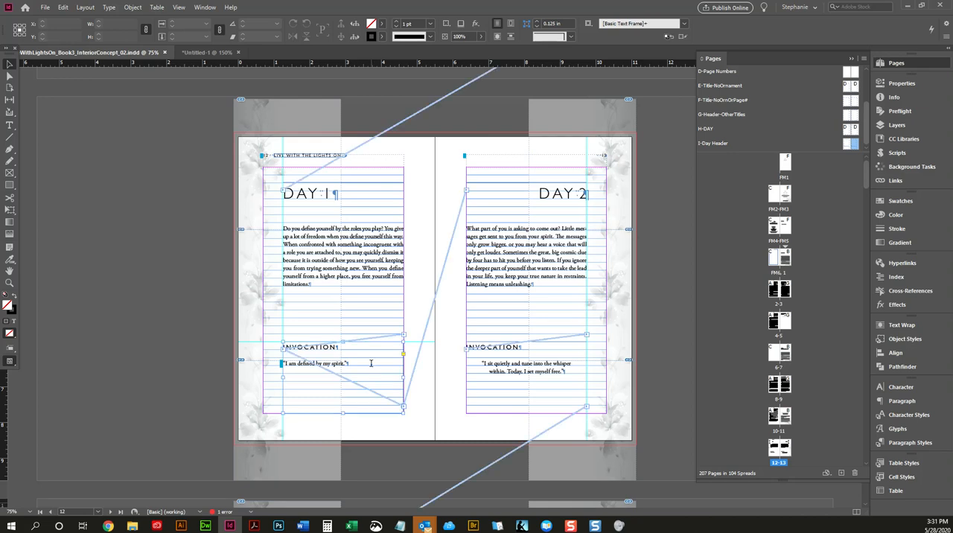
left_click(902, 444)
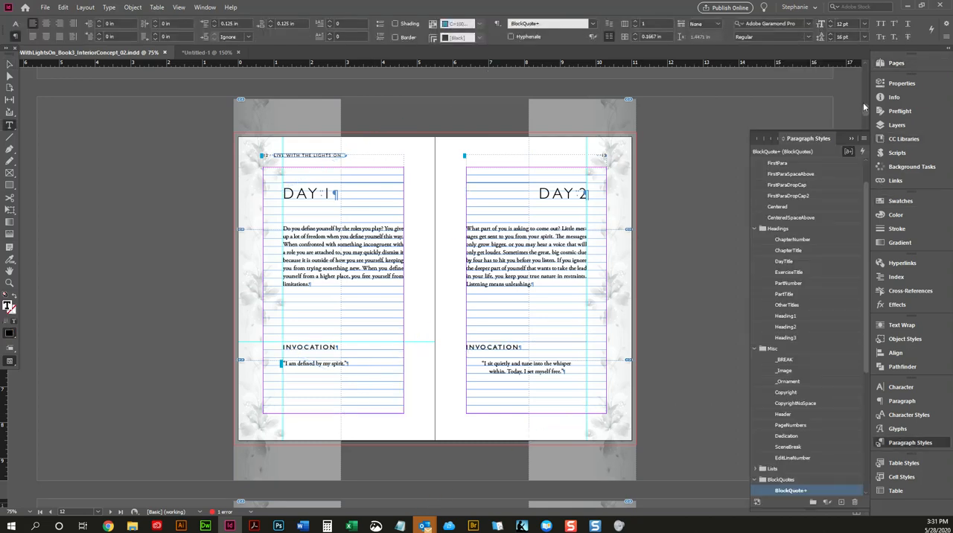
left_click(864, 139)
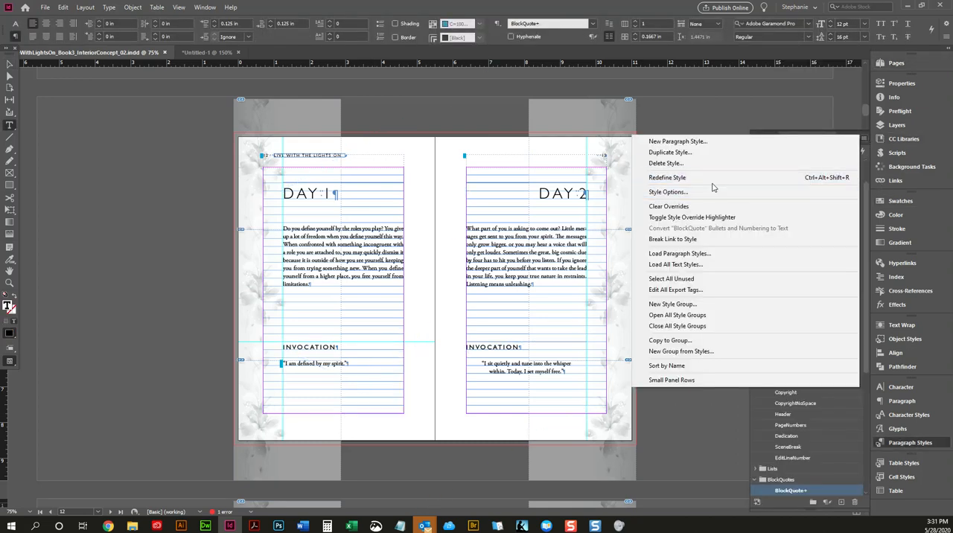
left_click(685, 180)
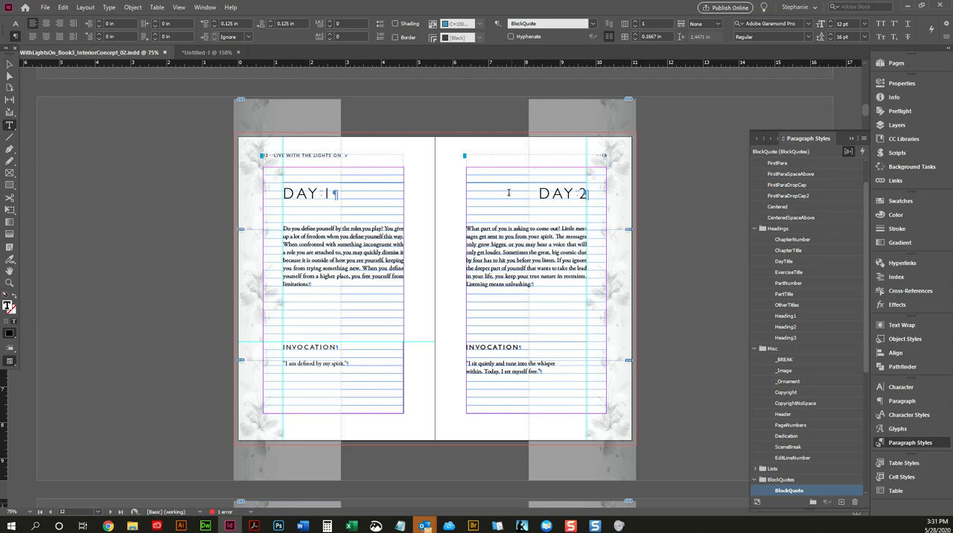
key("Escape")
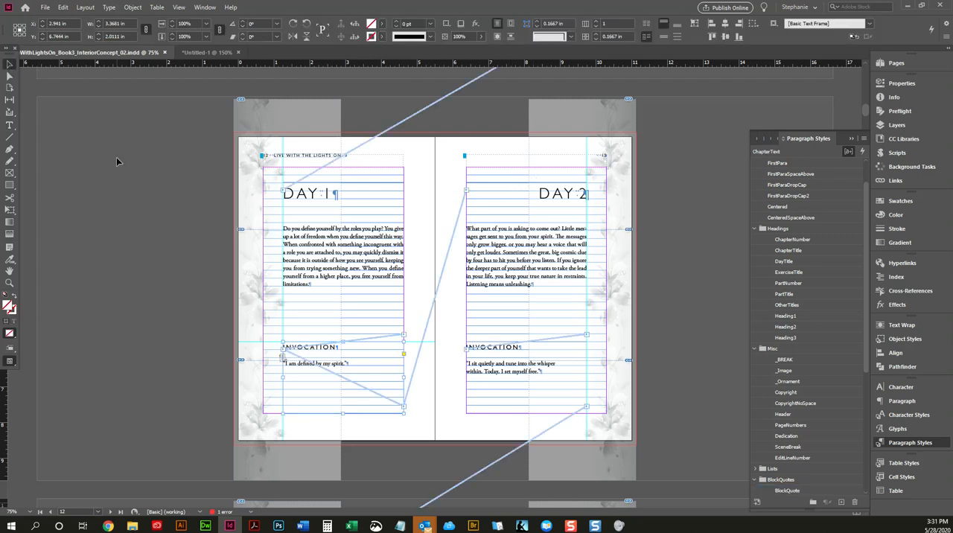
key("w")
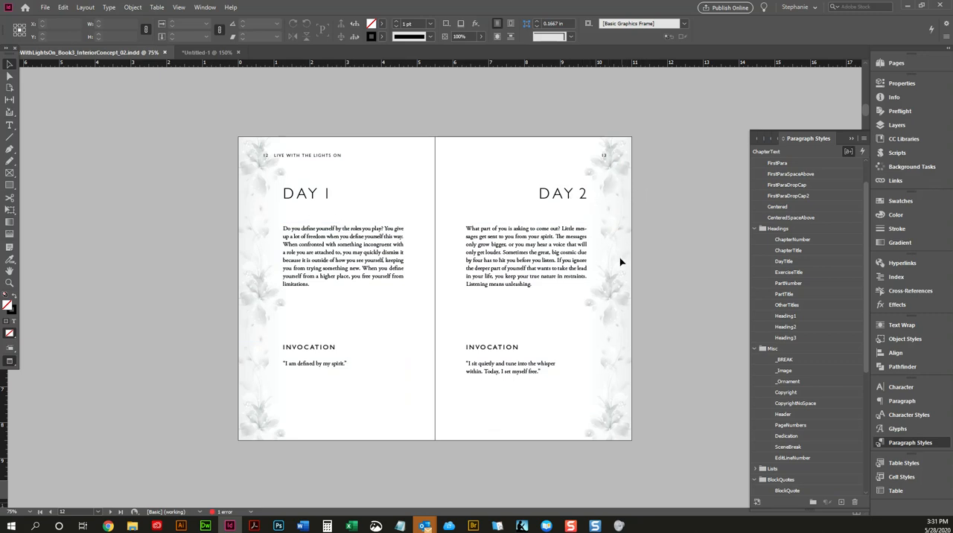
scroll(359, 192, "down", 5)
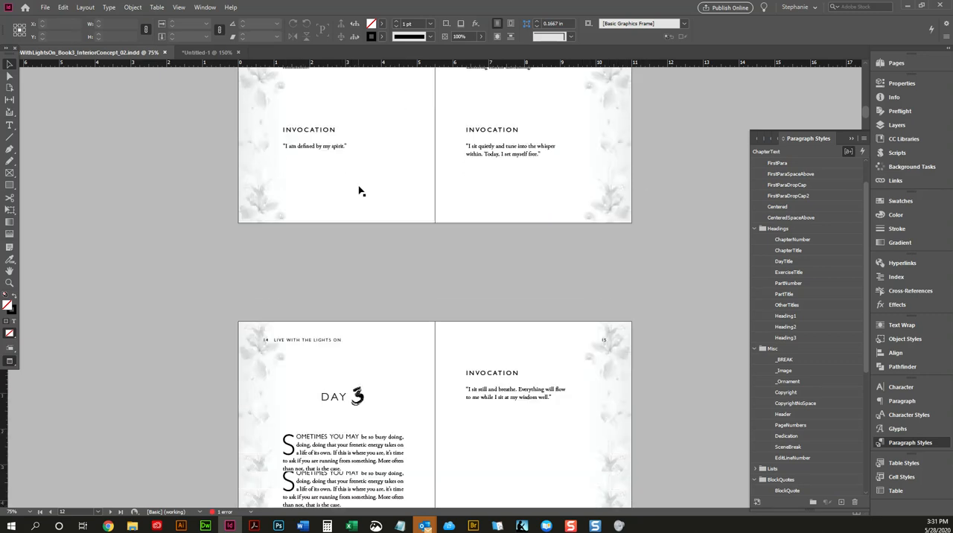
scroll(359, 192, "up", 6)
Step: Show the guides and apply the DayTitle paragraph style to the Day 3 heading on page 14
key("w")
scroll(358, 192, "down", 10)
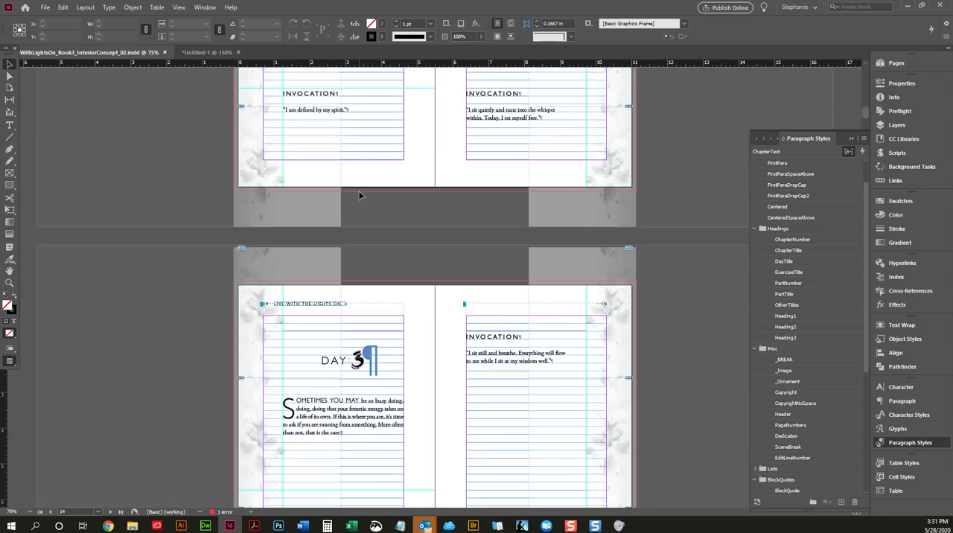
triple_click(378, 249)
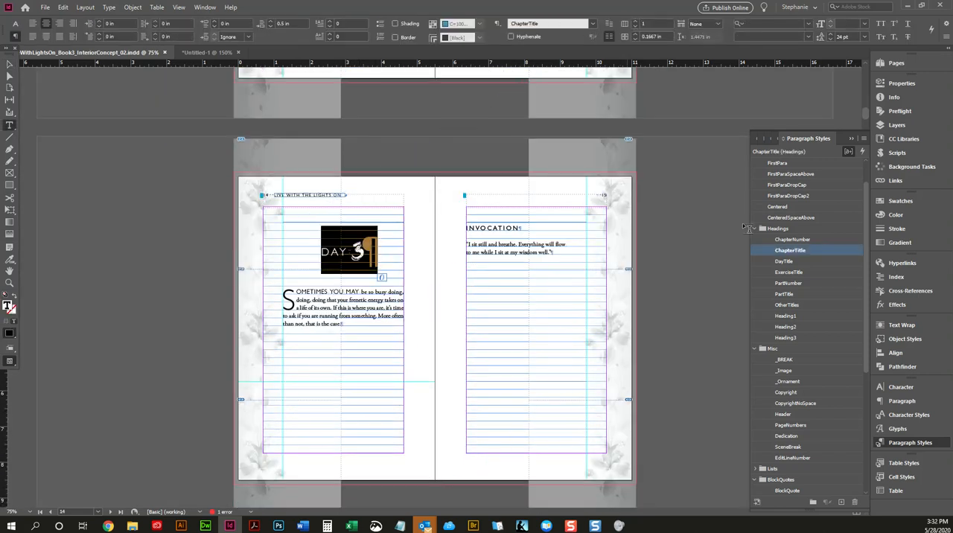
left_click(804, 263)
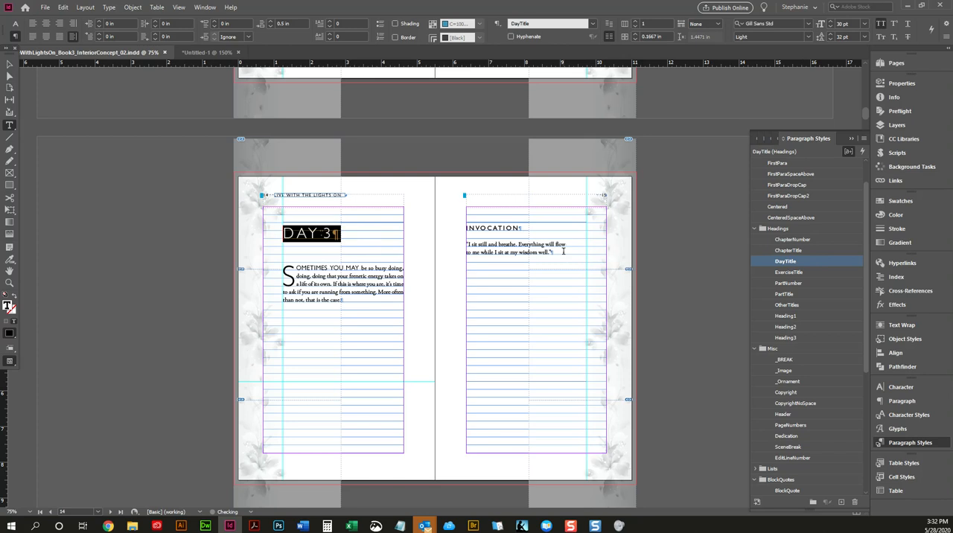
Step: Apply the DayTitle paragraph style to the Day 4 heading on page 16 and the Day 5 heading on page 19
scroll(559, 259, "down", 1)
scroll(559, 258, "down", 5)
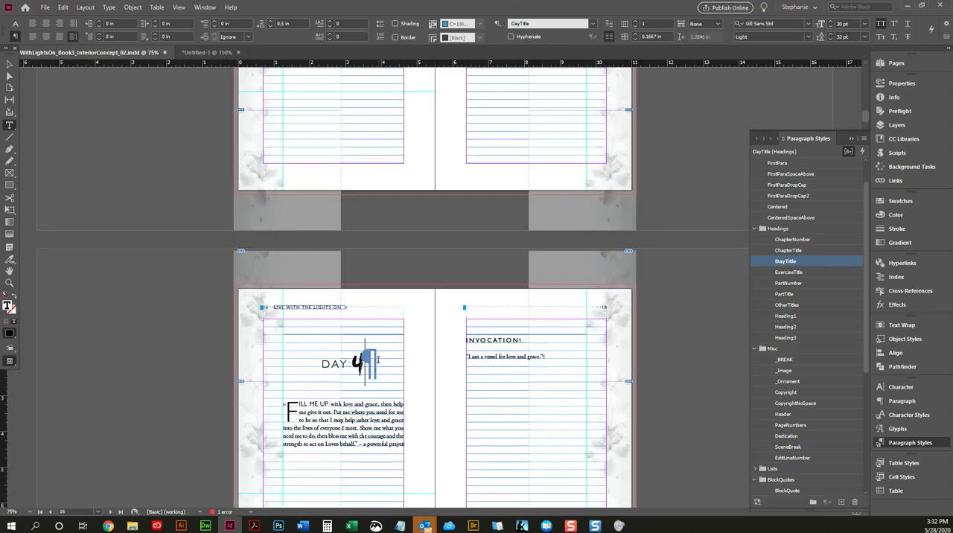
triple_click(387, 359)
scroll(454, 266, "down", 15)
left_click_drag(504, 228, 562, 224)
scroll(428, 196, "up", 10)
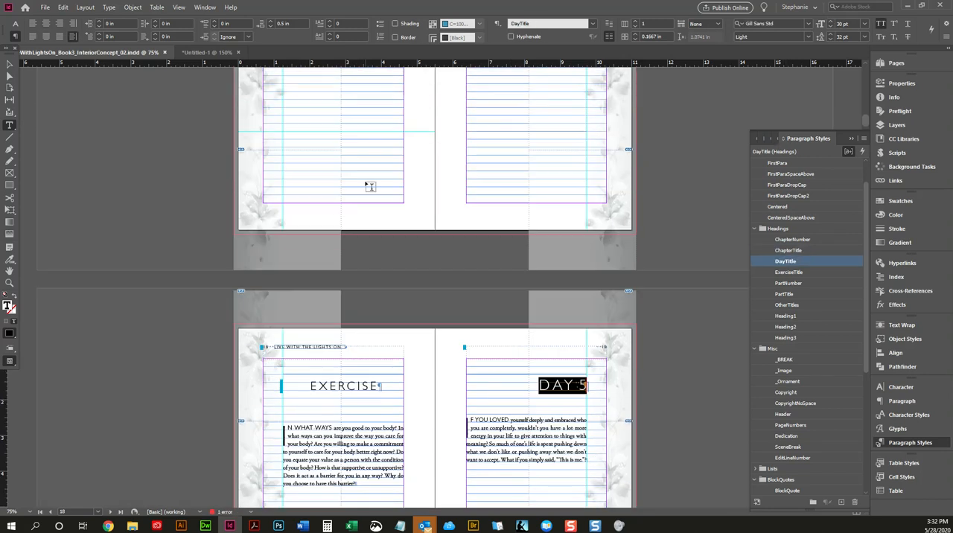
scroll(257, 161, "up", 2)
key("Escape")
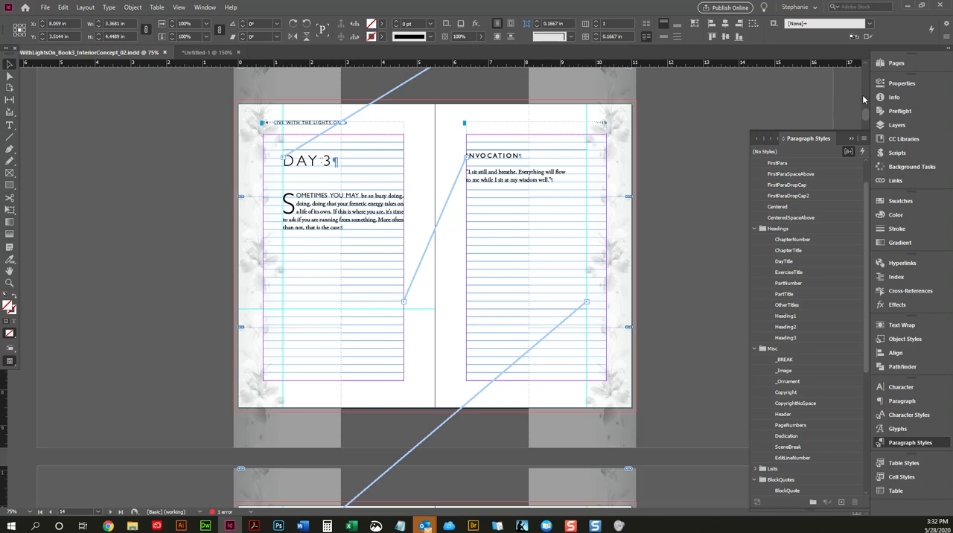
Step: Apply the I-Day Header master to the spreads on pages 18–19 and 20–21
left_click(898, 65)
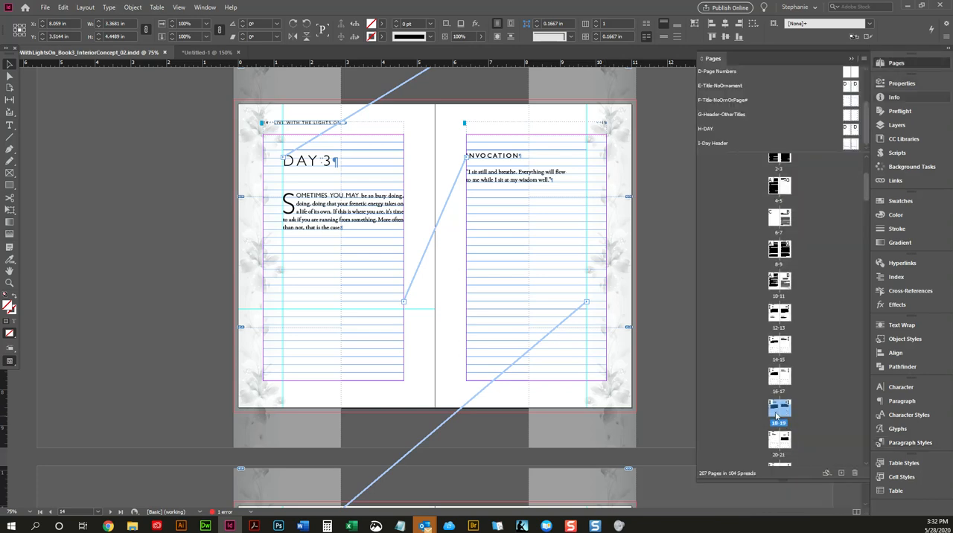
right_click(788, 444)
left_click(811, 334)
left_click(477, 254)
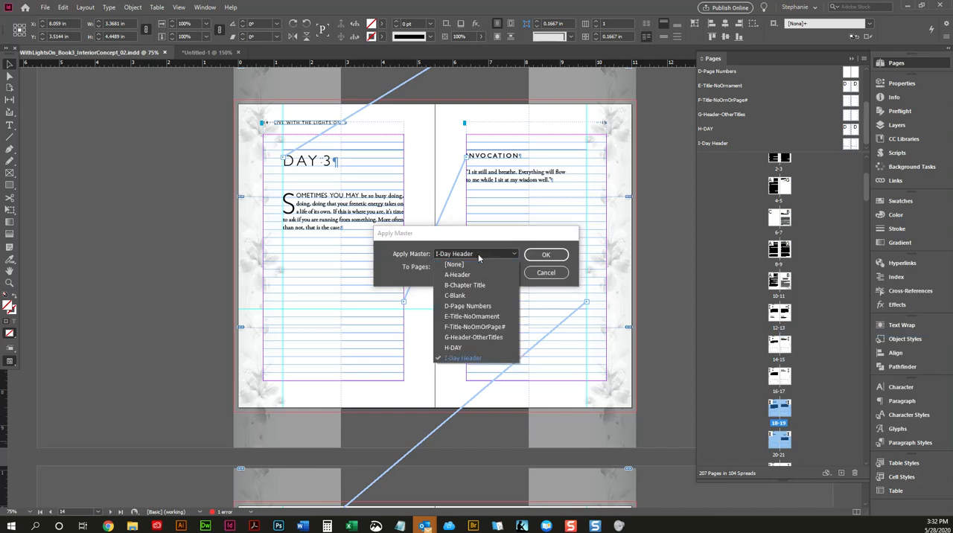
left_click(512, 357)
left_click(546, 255)
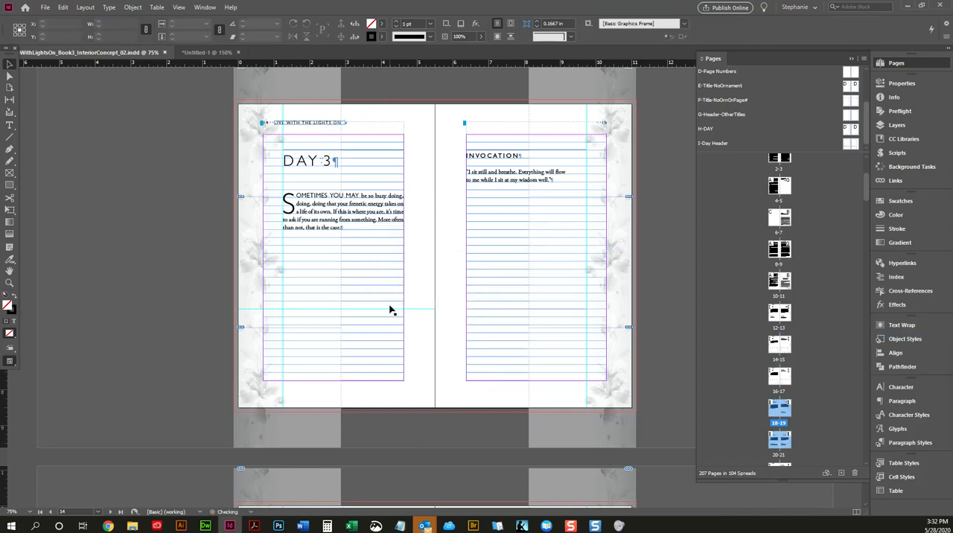
Step: Preview the Day 3 spread without guides and examine the frame threading from the Exercise and Day 5 spread back to Day 1
key("w")
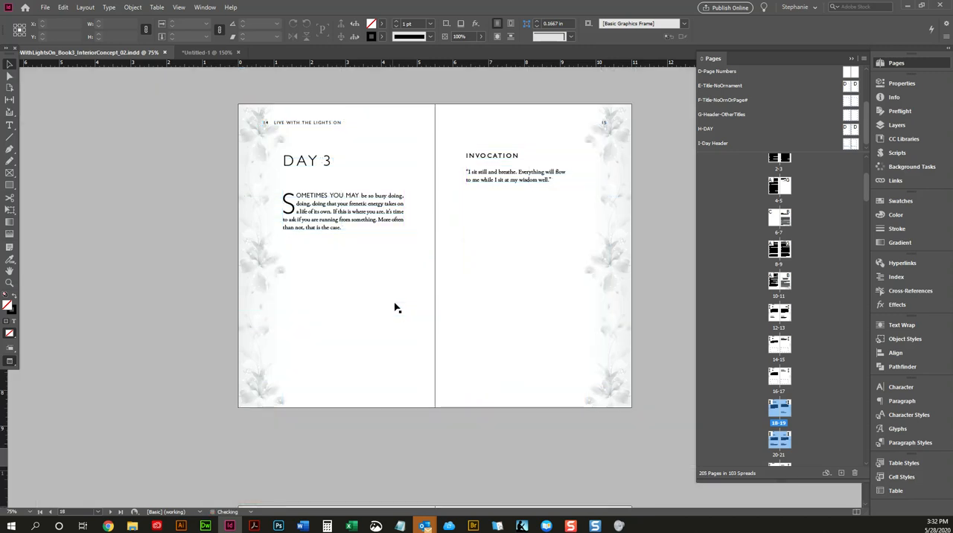
key("alt+Page_Down")
key("alt+Page_Down")
key("w")
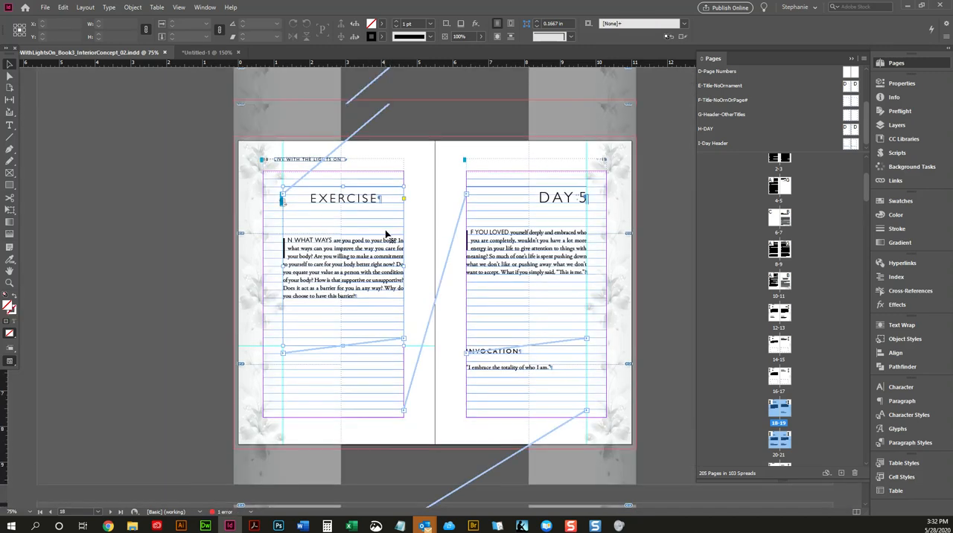
scroll(386, 236, "up", 5)
scroll(386, 235, "up", 10)
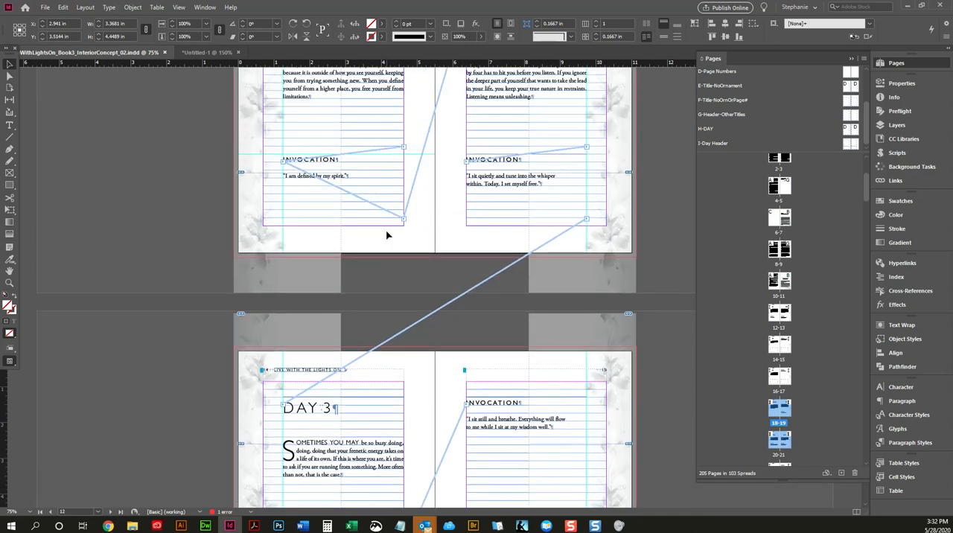
Step: Check which paragraph style the Invocation headings following Day 2 and Day 3 use
double_click(495, 160)
left_click(910, 444)
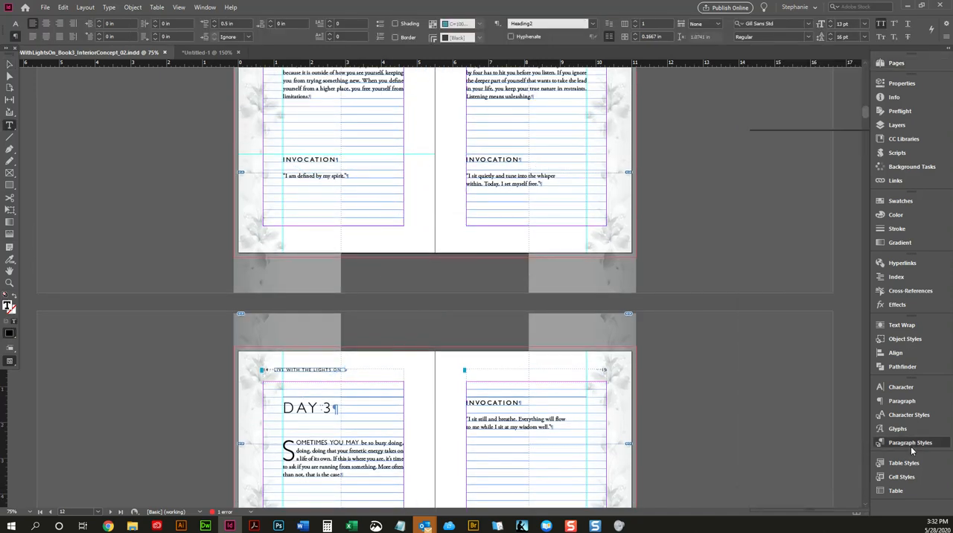
scroll(473, 330, "down", 3)
left_click(492, 260)
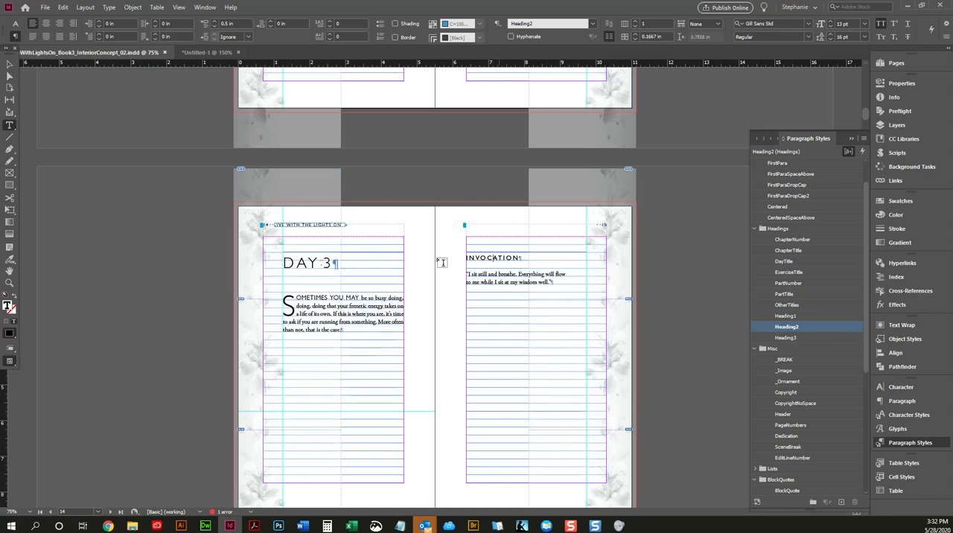
Step: Preview the Day 3 spread and check for a threaded Invocation frame below the body text on page 14
left_click(10, 64)
key("w")
key("w")
left_click(379, 348)
left_click(352, 442)
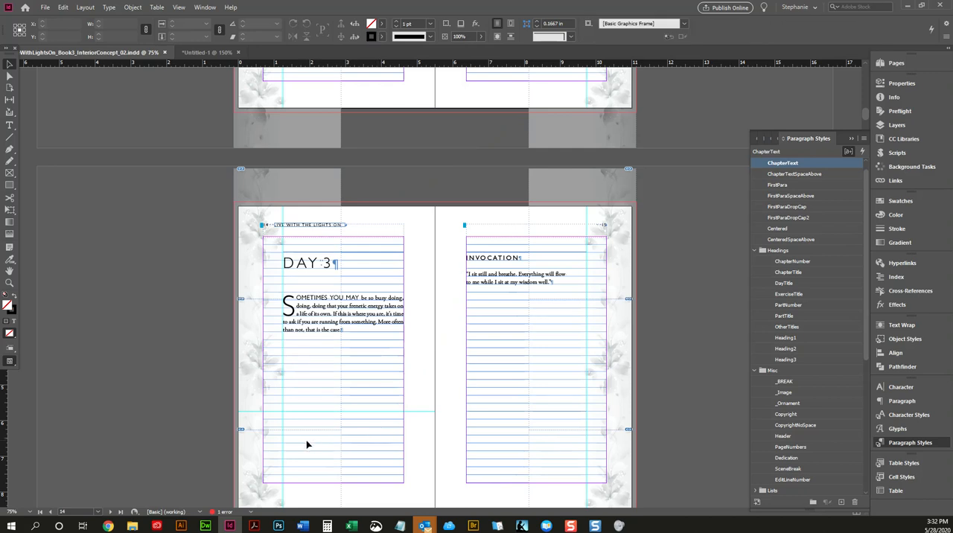
Step: Apply the I-Day Header master to the spread on pages 14–15 and preview the Day 1 to Day 4 pages without guides
left_click(895, 62)
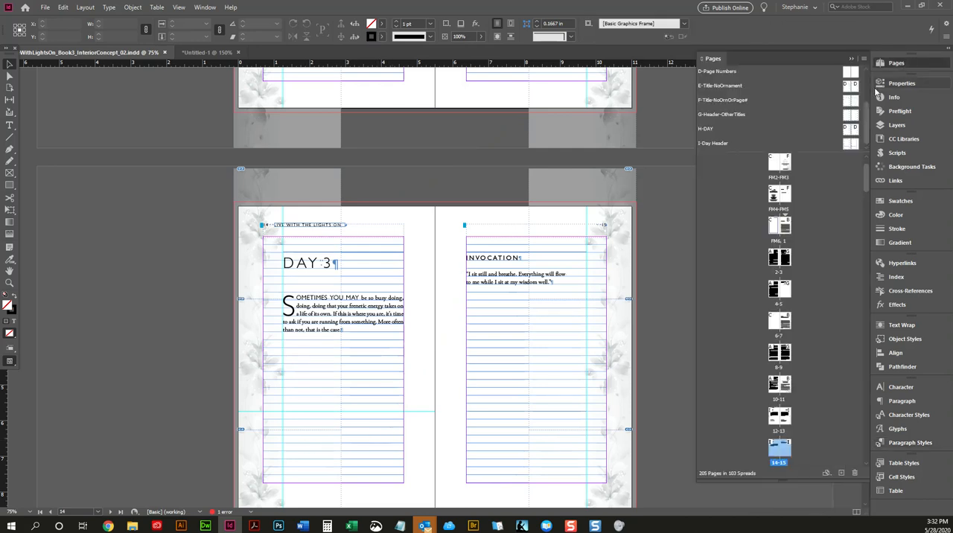
left_click_drag(847, 143, 779, 447)
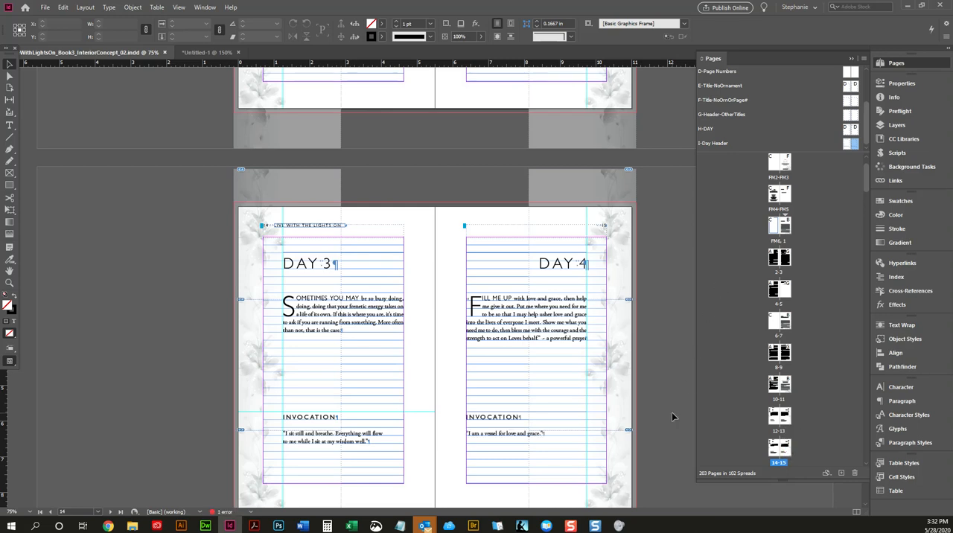
key("w")
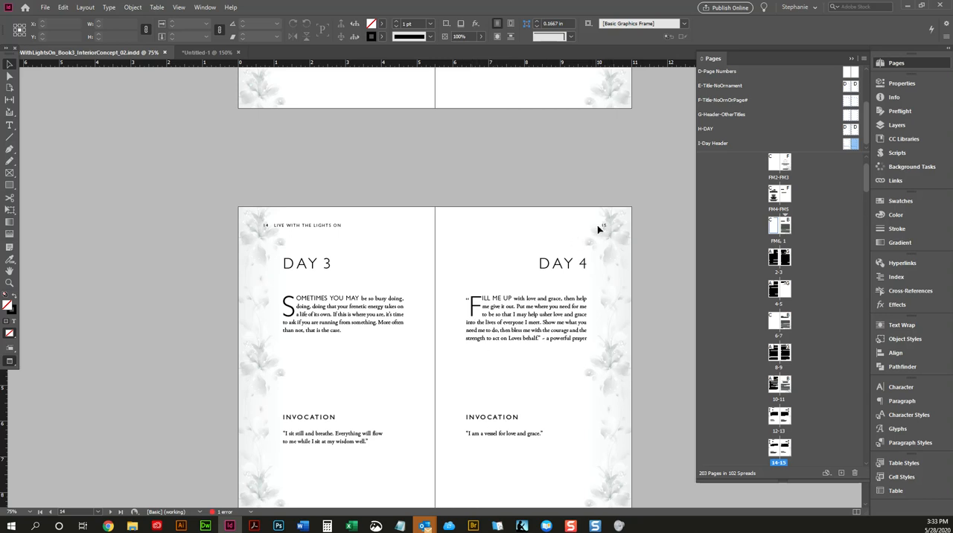
scroll(607, 230, "up", 5)
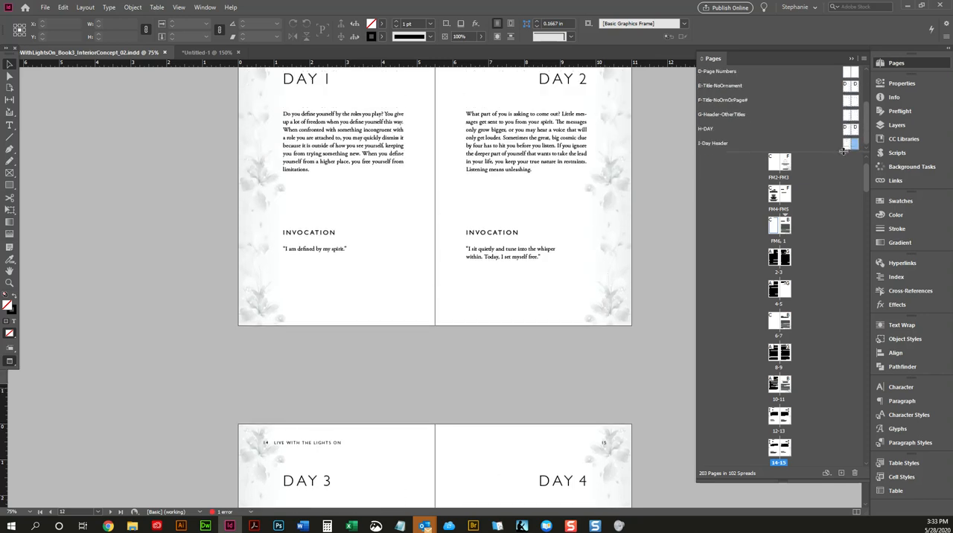
scroll(573, 216, "up", 3)
key("w")
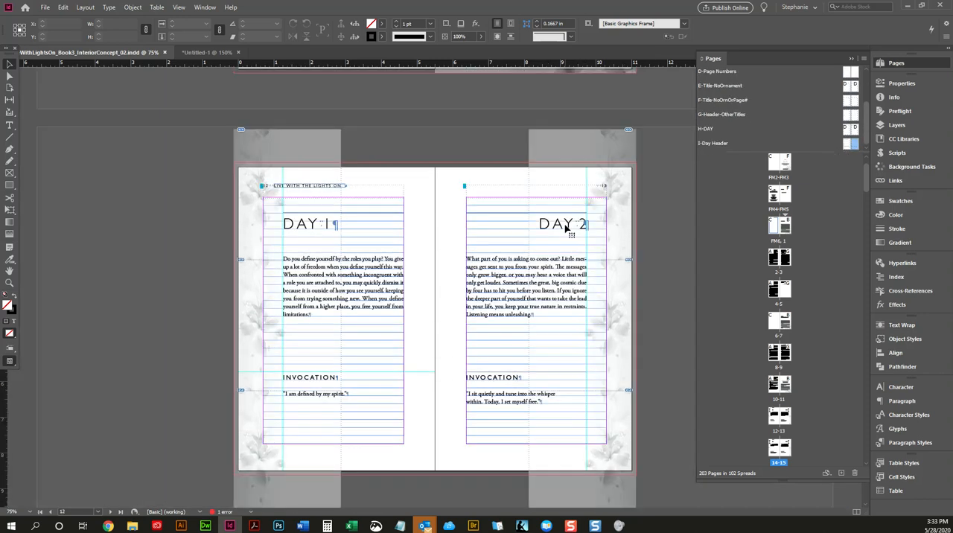
Step: Check which paragraph style the Day 2 title on page 13 uses
double_click(565, 227)
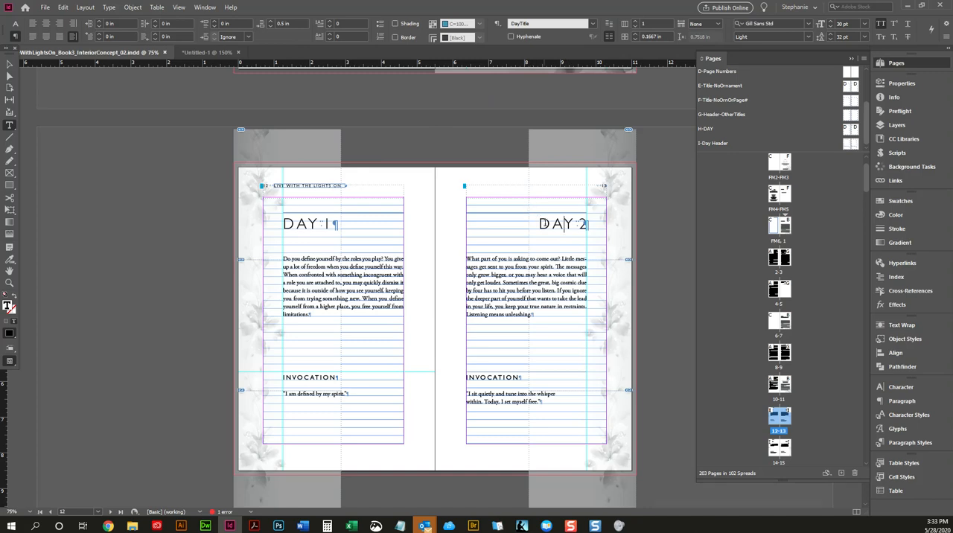
left_click_drag(536, 224, 596, 226)
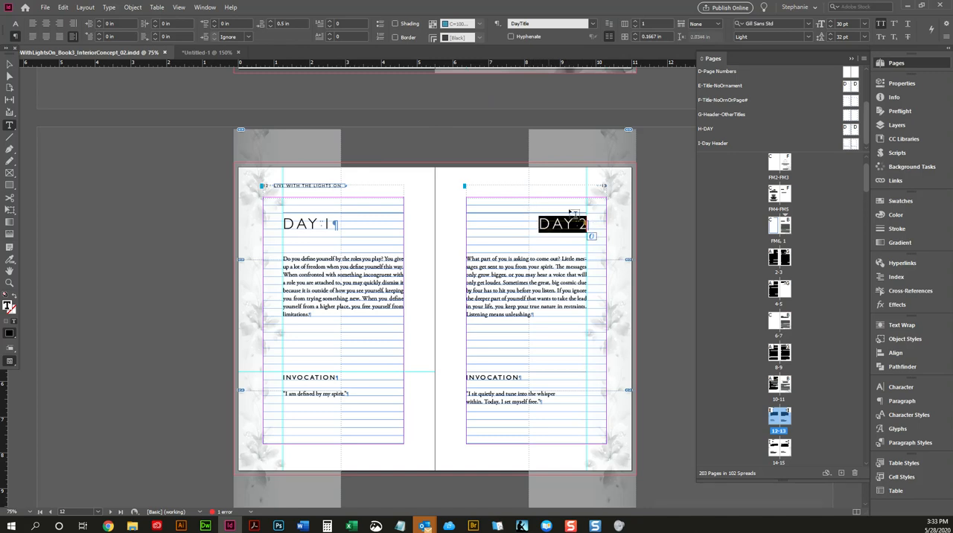
scroll(604, 192, "down", 5)
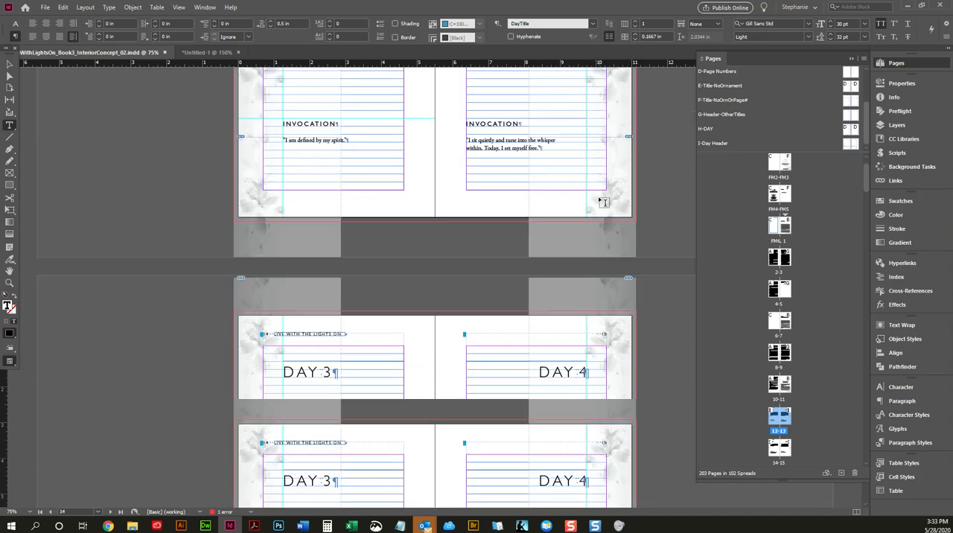
scroll(604, 145, "up", 4)
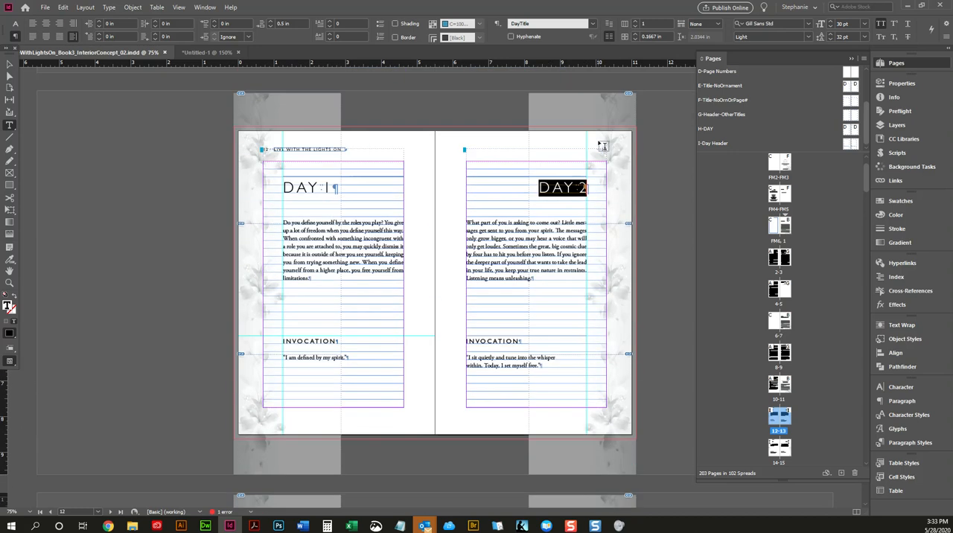
left_click(554, 188)
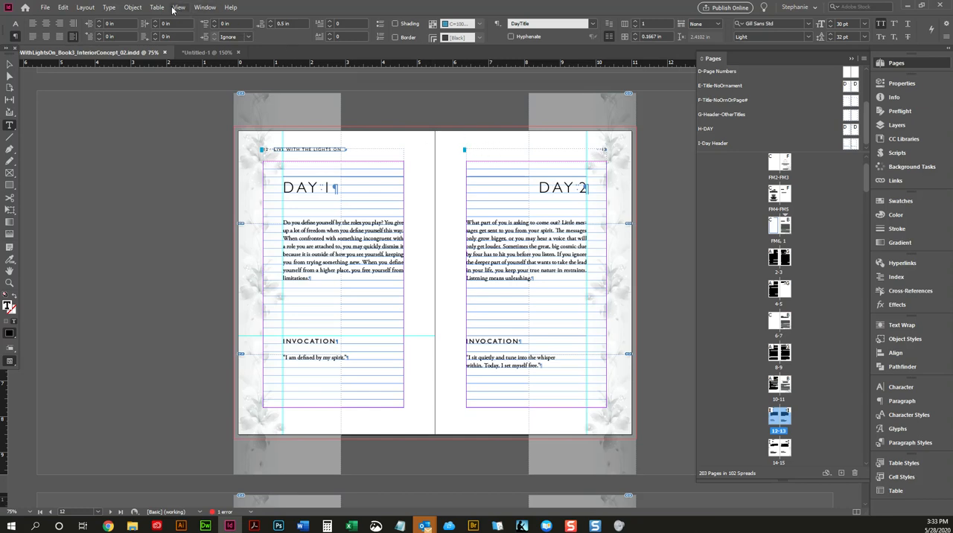
Step: Define a text variable named Day as a Running Header (Paragraph Style) using the DayTitle style, first on page
left_click(109, 7)
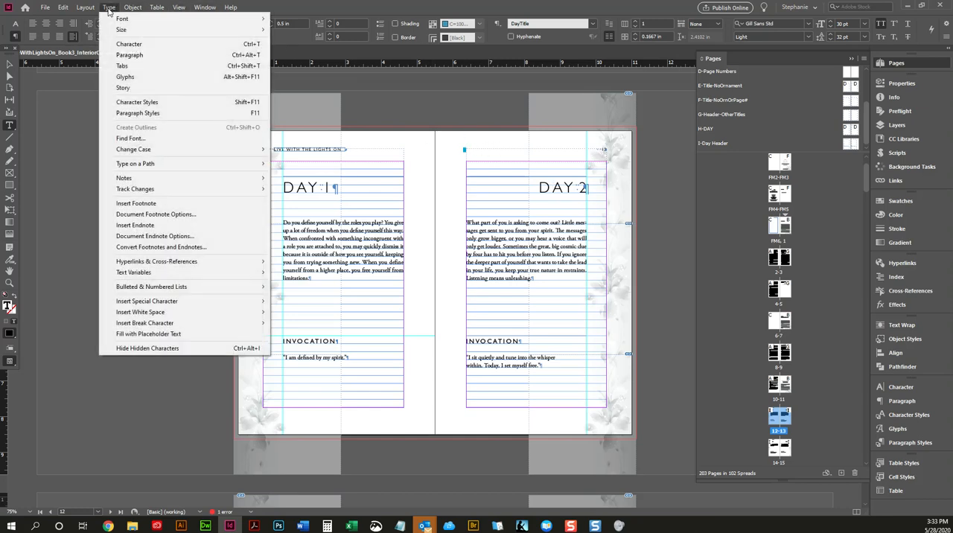
mouse_move(186, 276)
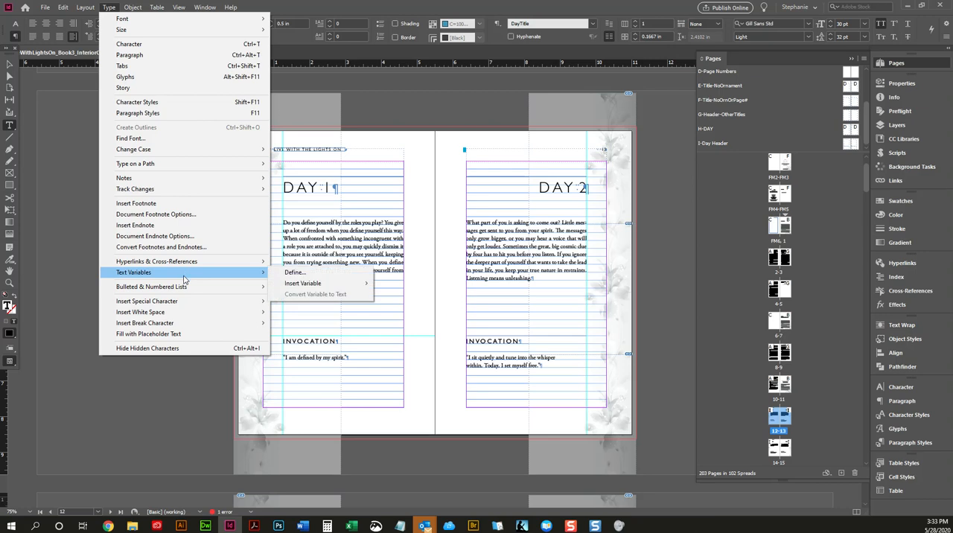
left_click(295, 274)
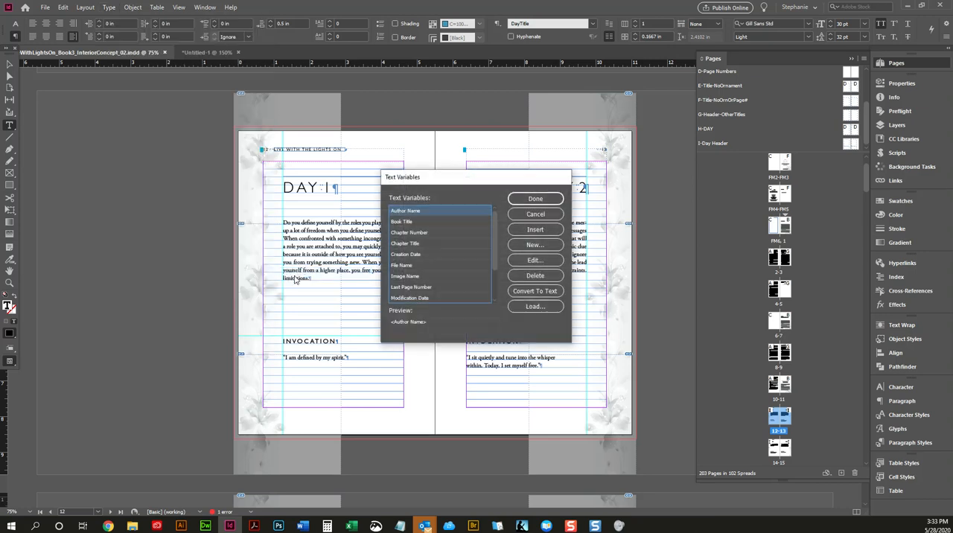
left_click(531, 246)
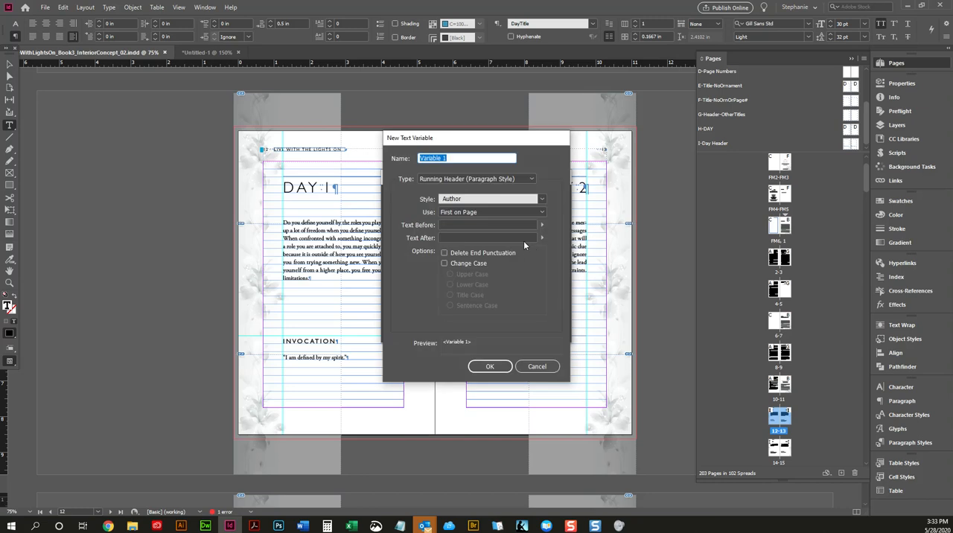
type("Day")
left_click(466, 200)
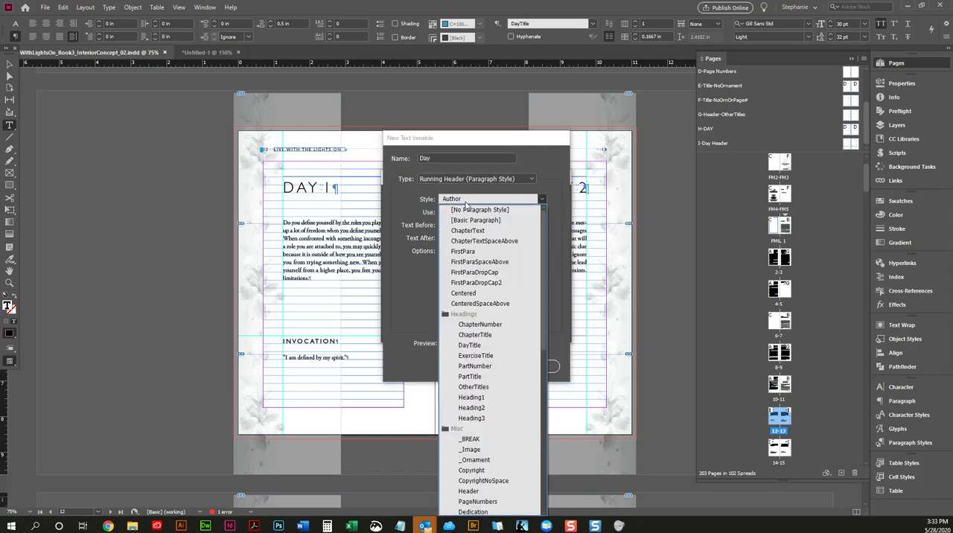
left_click(471, 345)
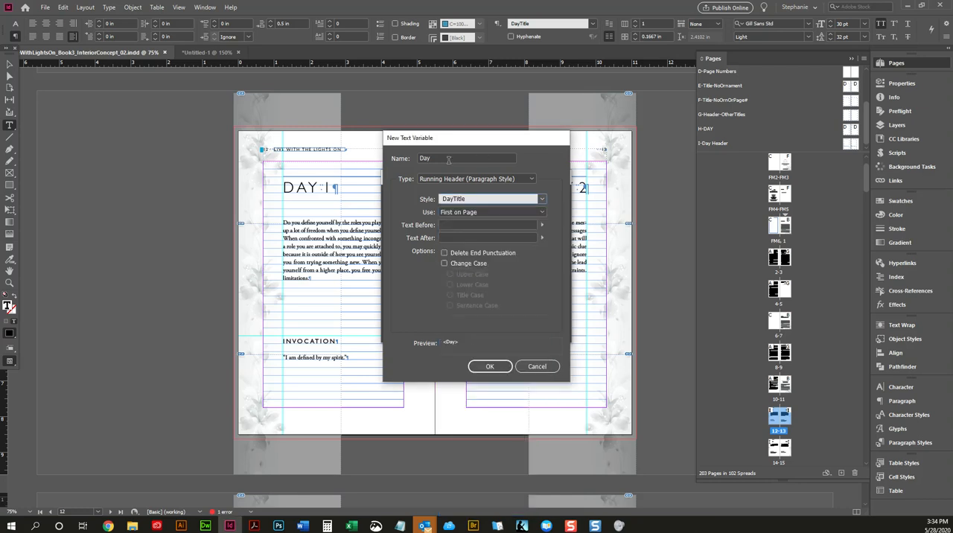
left_click(488, 363)
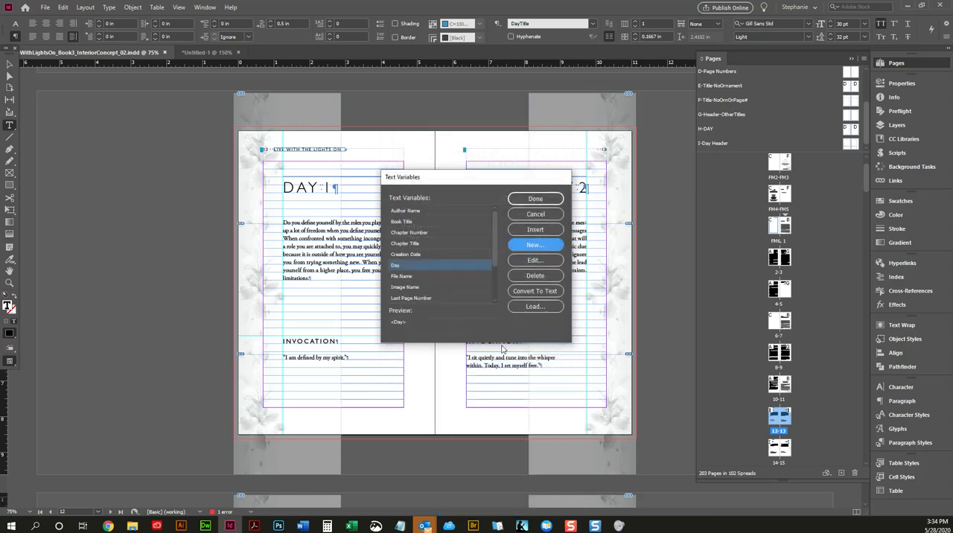
left_click(536, 200)
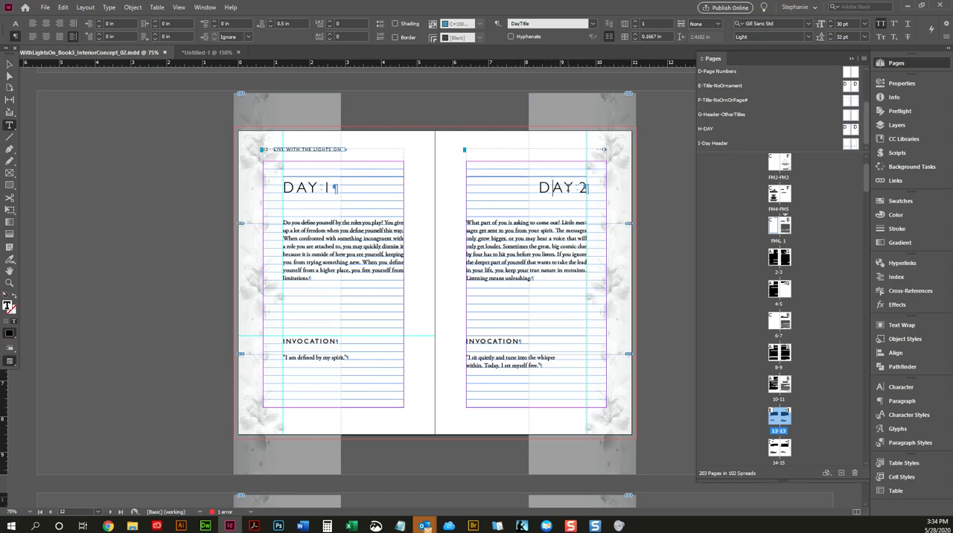
Step: Insert the Day text variable before the page number in the right-hand page header of the I-Day Header master
double_click(850, 143)
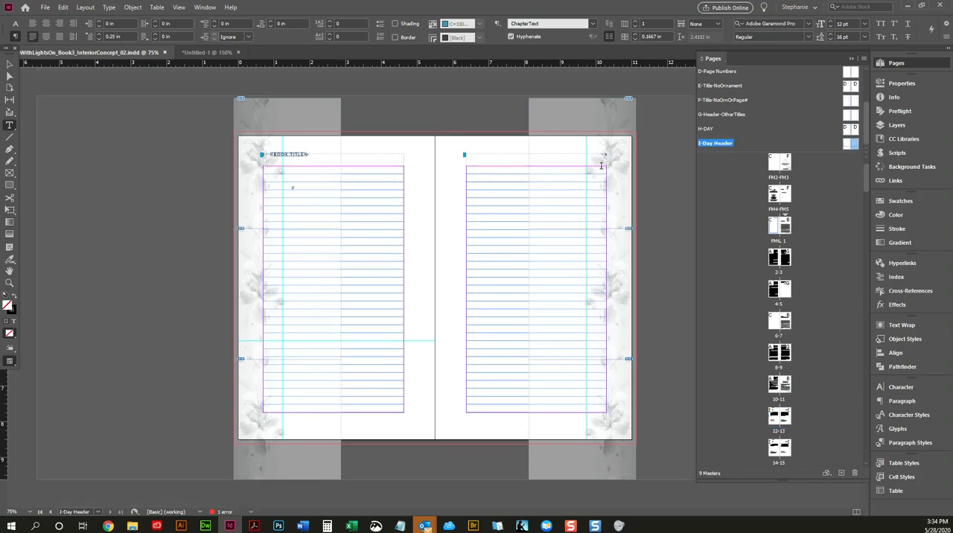
left_click(514, 154)
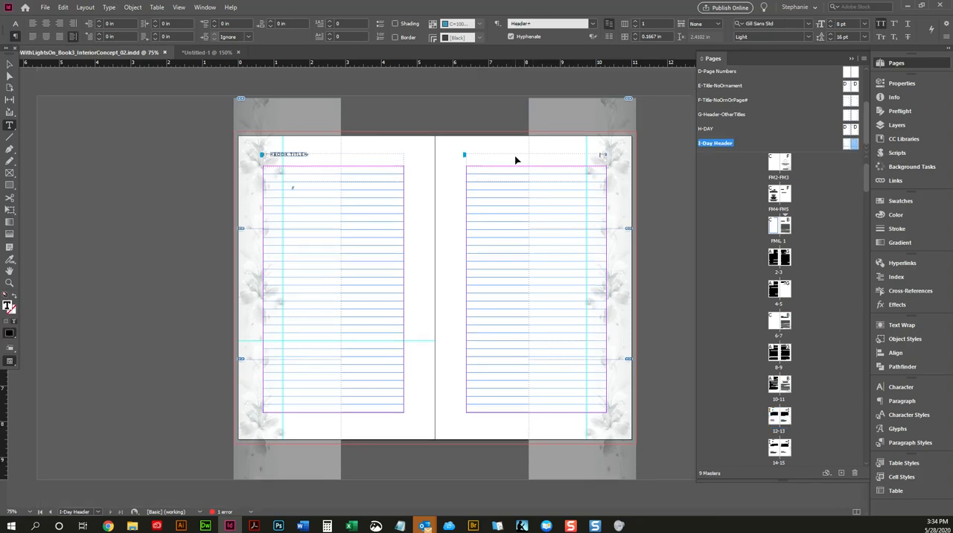
key("ctrl+=")
key("ctrl+=")
key("ctrl+=")
key("ctrl+=")
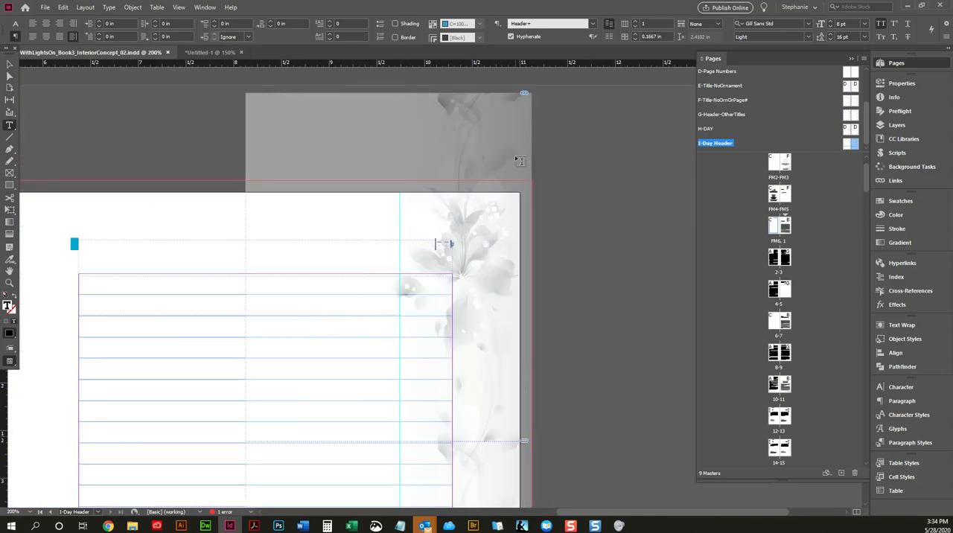
left_click(108, 7)
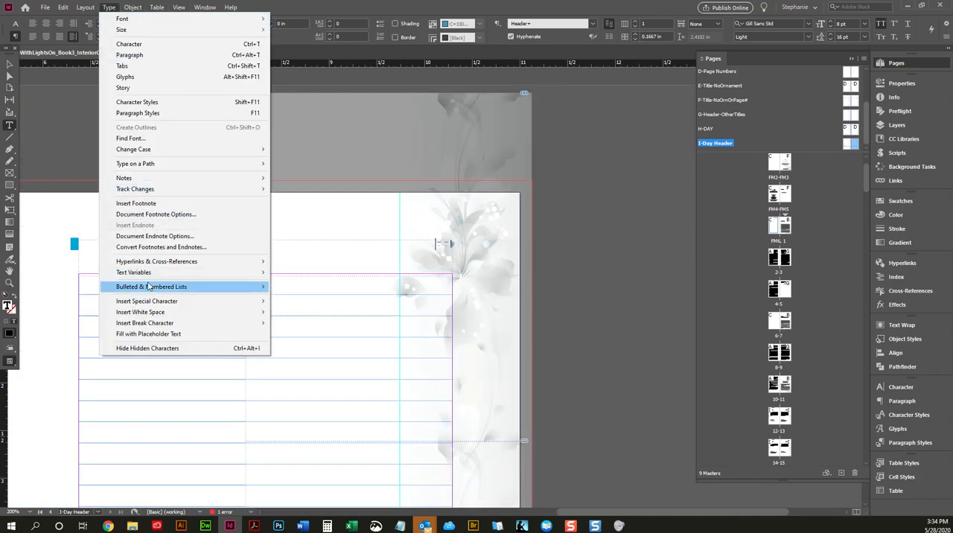
mouse_move(149, 273)
mouse_move(322, 286)
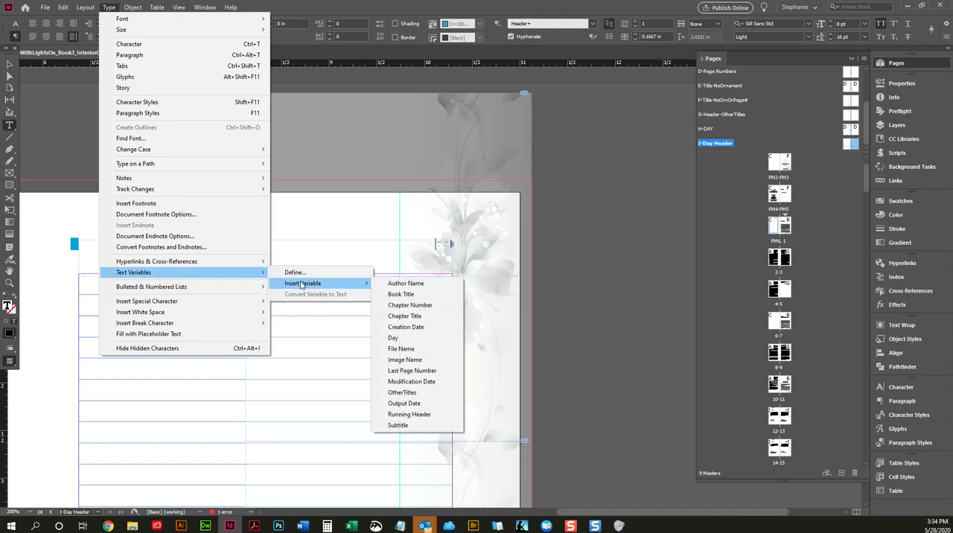
left_click(392, 337)
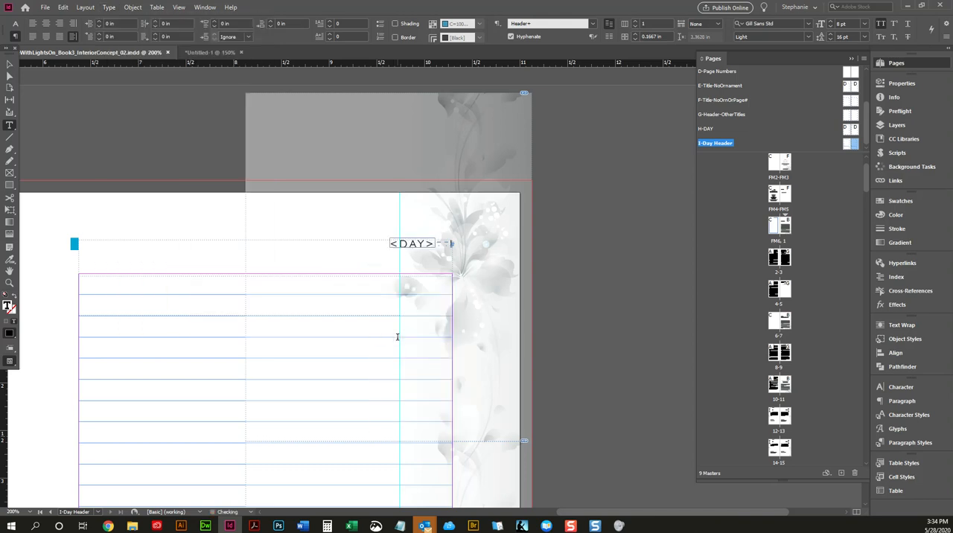
Step: Examine the running headers and layout on the Day 3–4 spread and the Day 1–2 spread
double_click(780, 448)
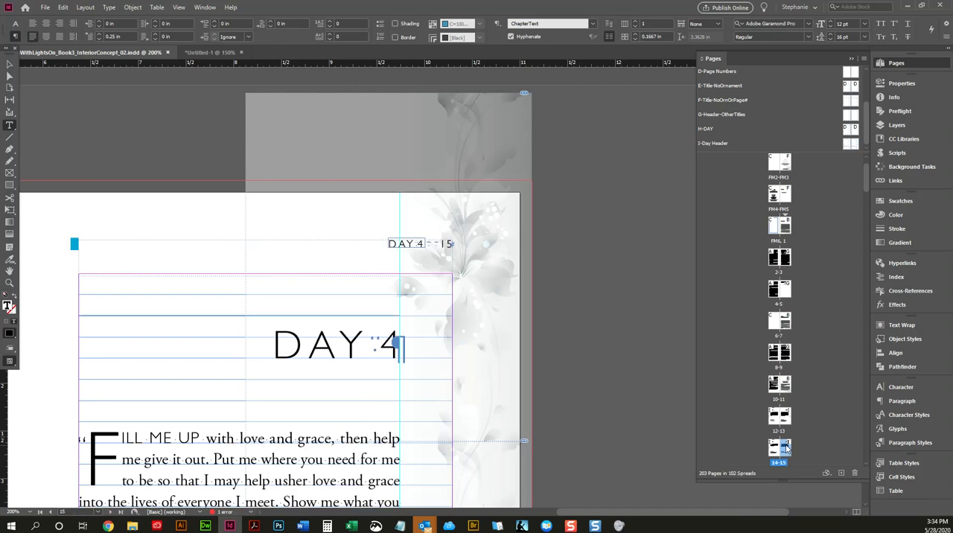
key("ctrl+minus")
key("ctrl+minus")
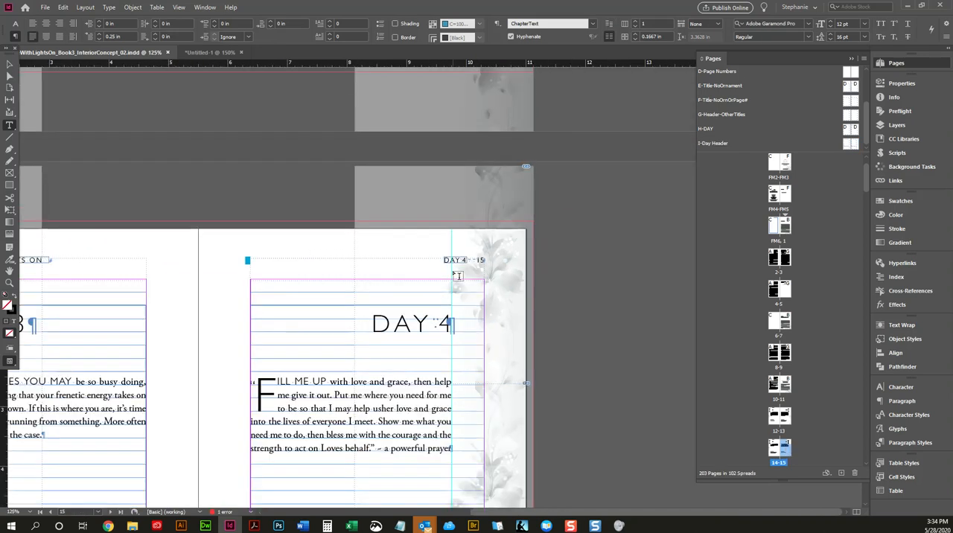
left_click(10, 65)
scroll(282, 235, "down", 10)
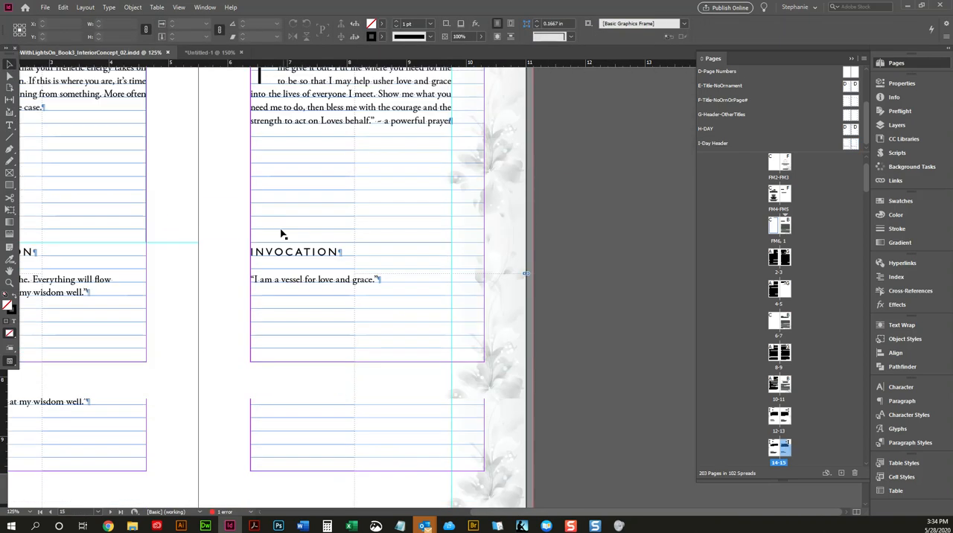
scroll(292, 235, "up", 10)
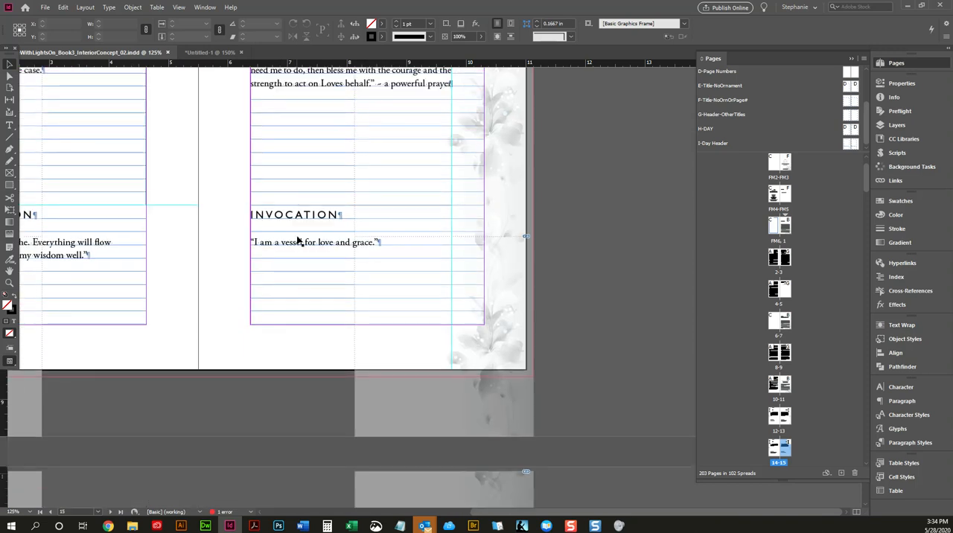
key("ctrl+minus")
key("ctrl+minus")
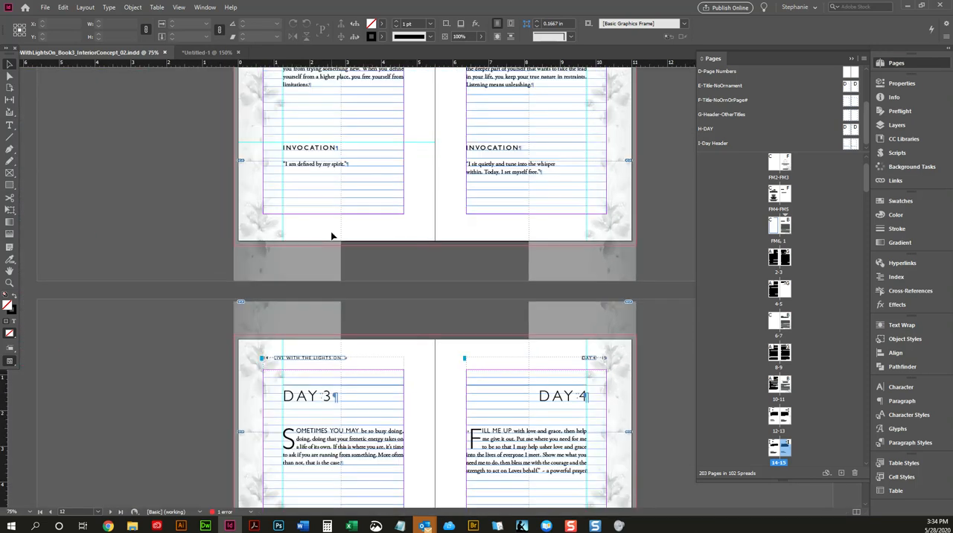
scroll(350, 229, "up", 3)
scroll(120, 228, "up", 3)
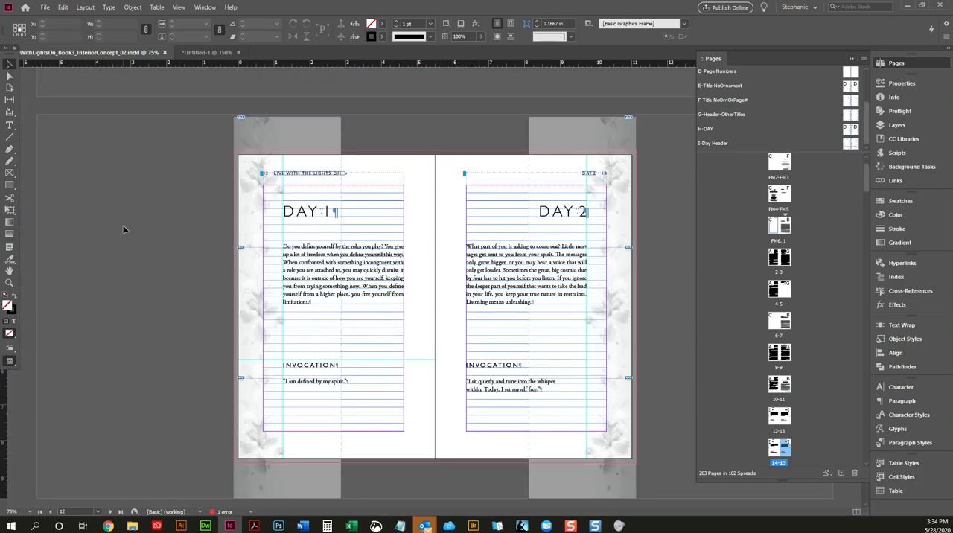